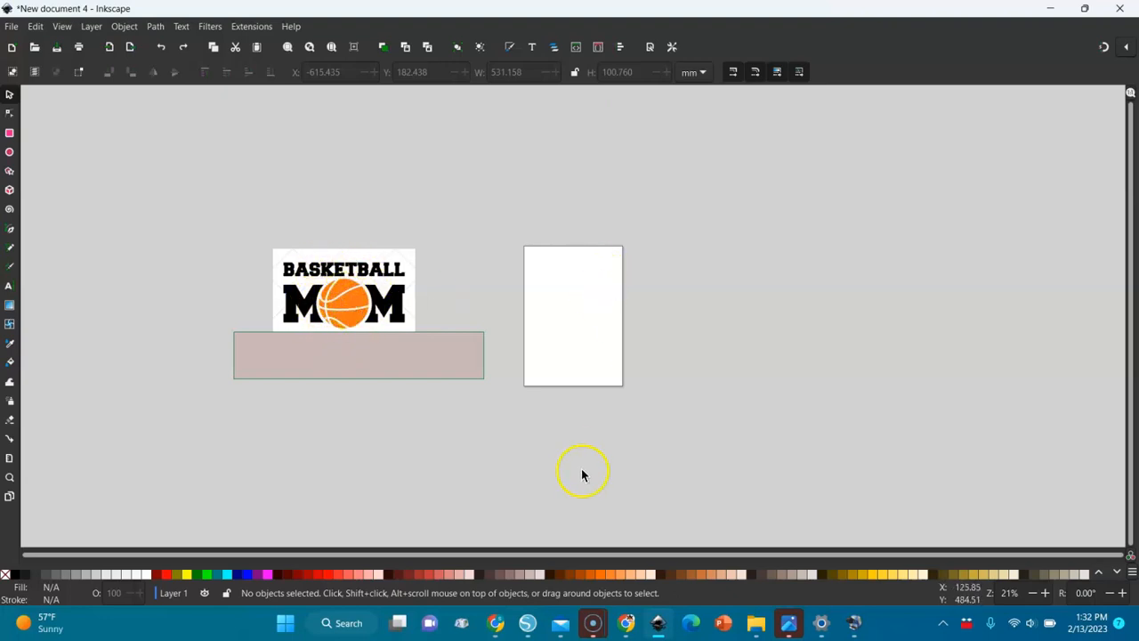
Step: Switch to the browser and copy the black outline basketball image by Clipartix from the basketball clipart results
click(627, 622)
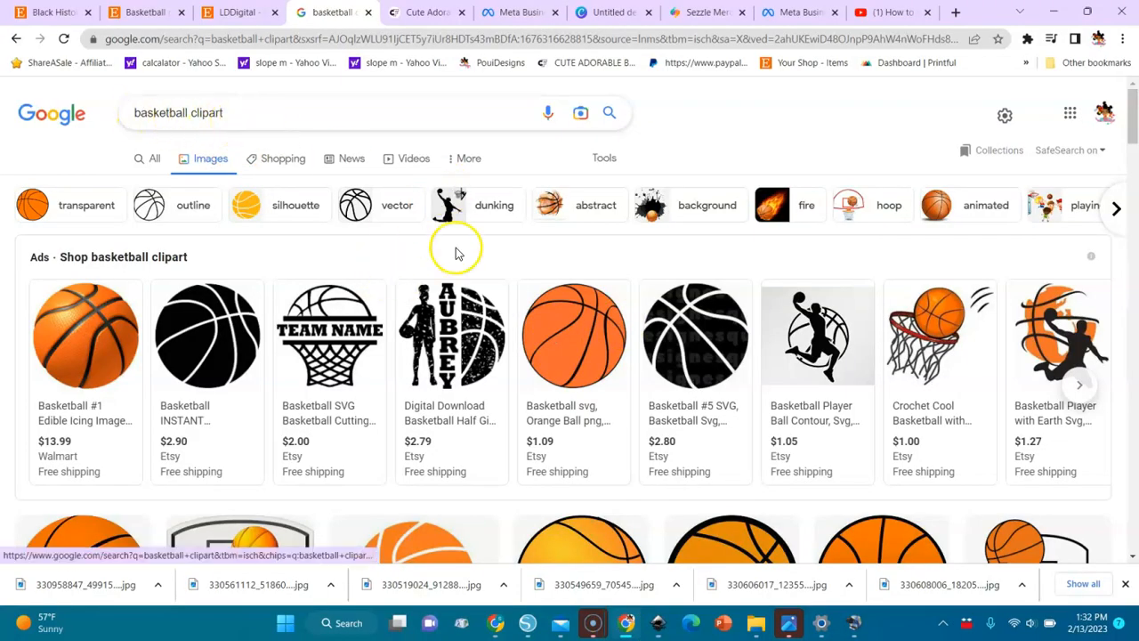
scroll(1135, 429, down, 5)
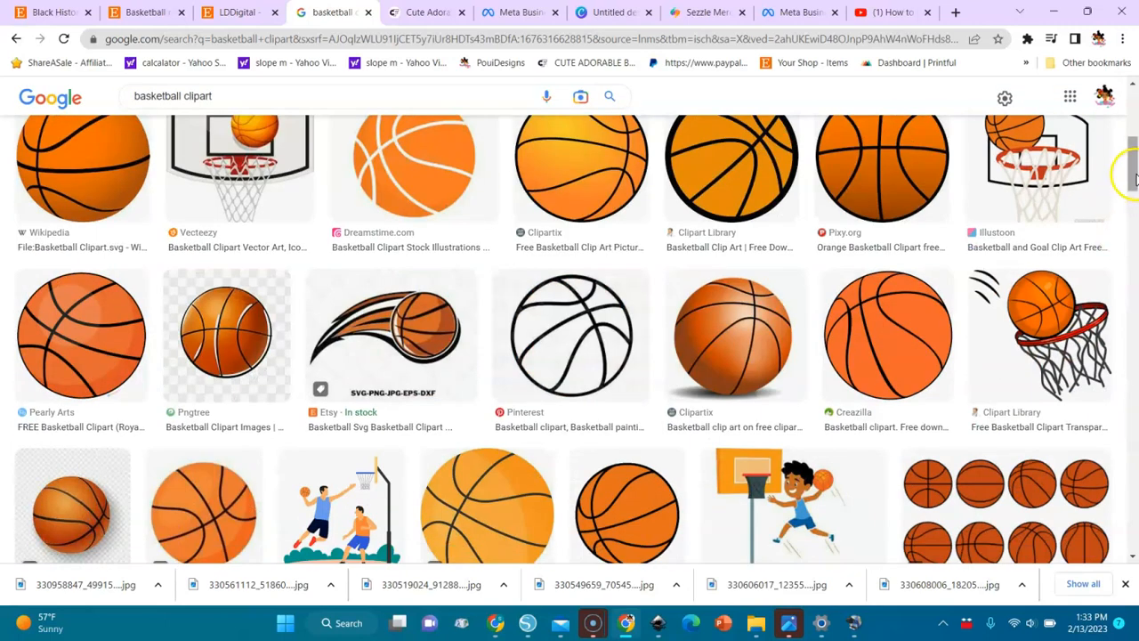
drag(1133, 178, 1133, 245)
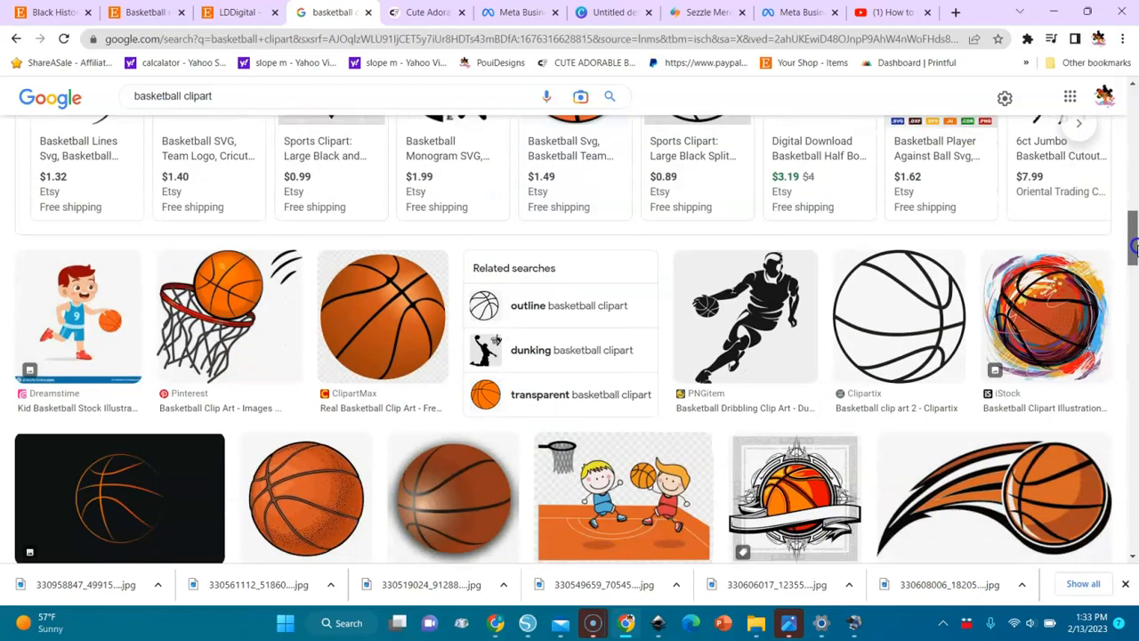
click(935, 349)
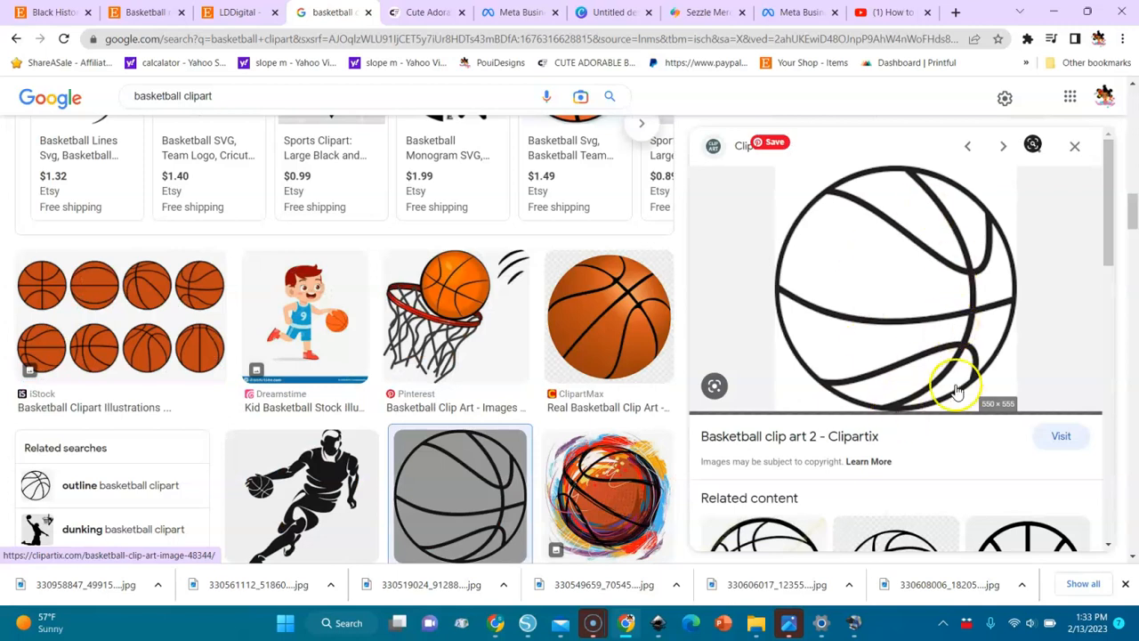
mouse_move(1104, 231)
mouse_down()
mouse_move(1110, 311)
mouse_move(1109, 221)
mouse_up()
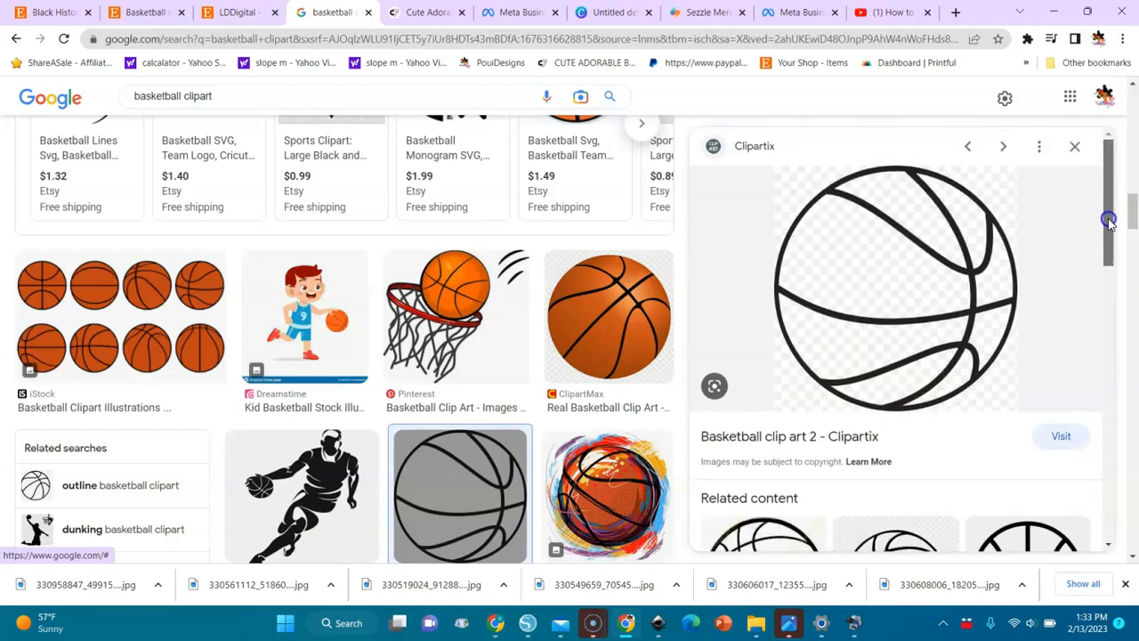
right_click(967, 252)
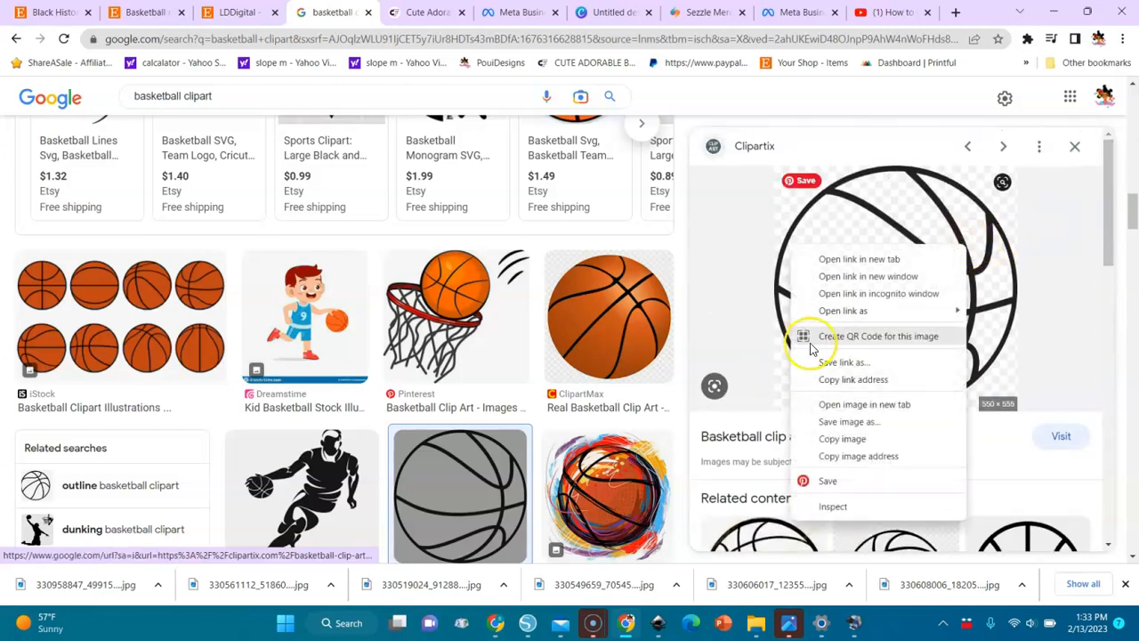
click(848, 439)
Step: Switch to New document 4 in Inkscape and paste the copied basketball image onto the page
click(658, 623)
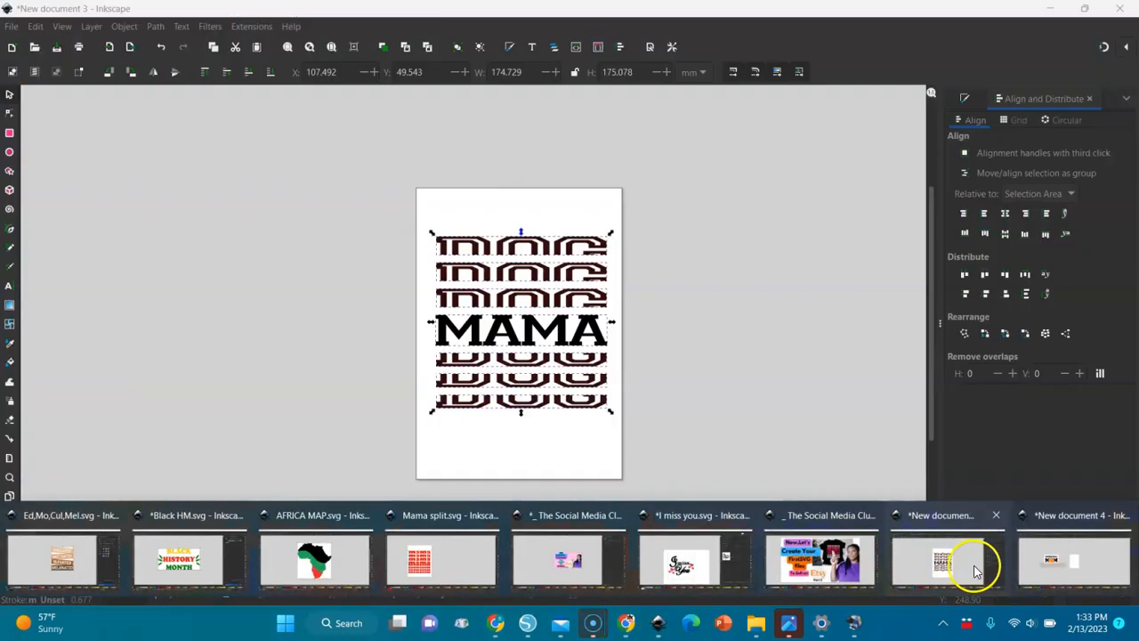
mouse_move(1035, 546)
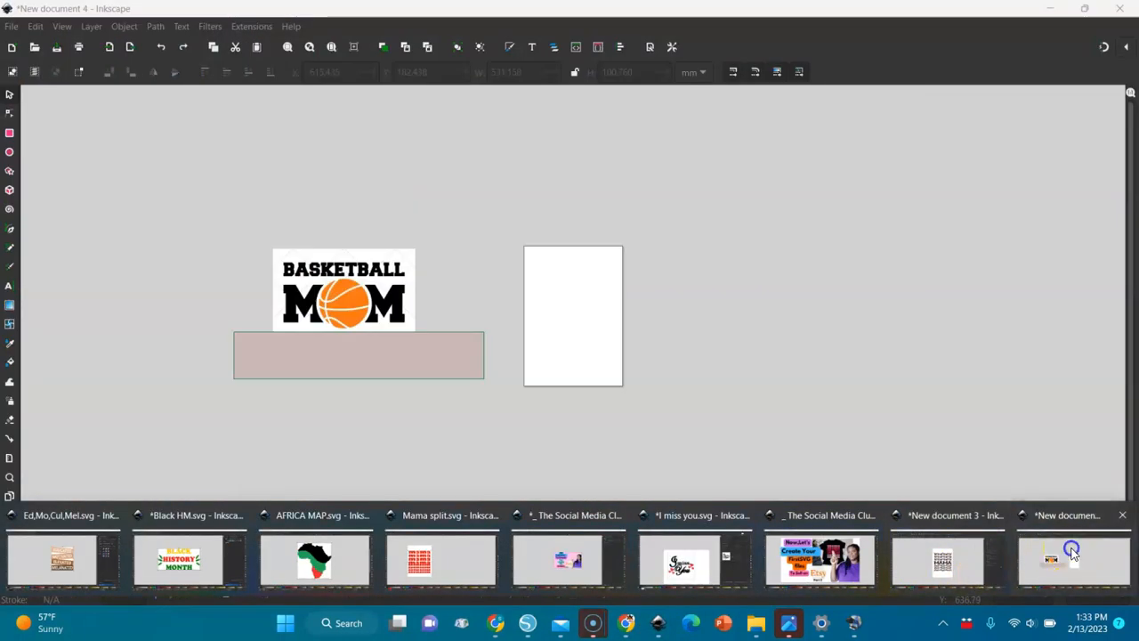
click(1072, 552)
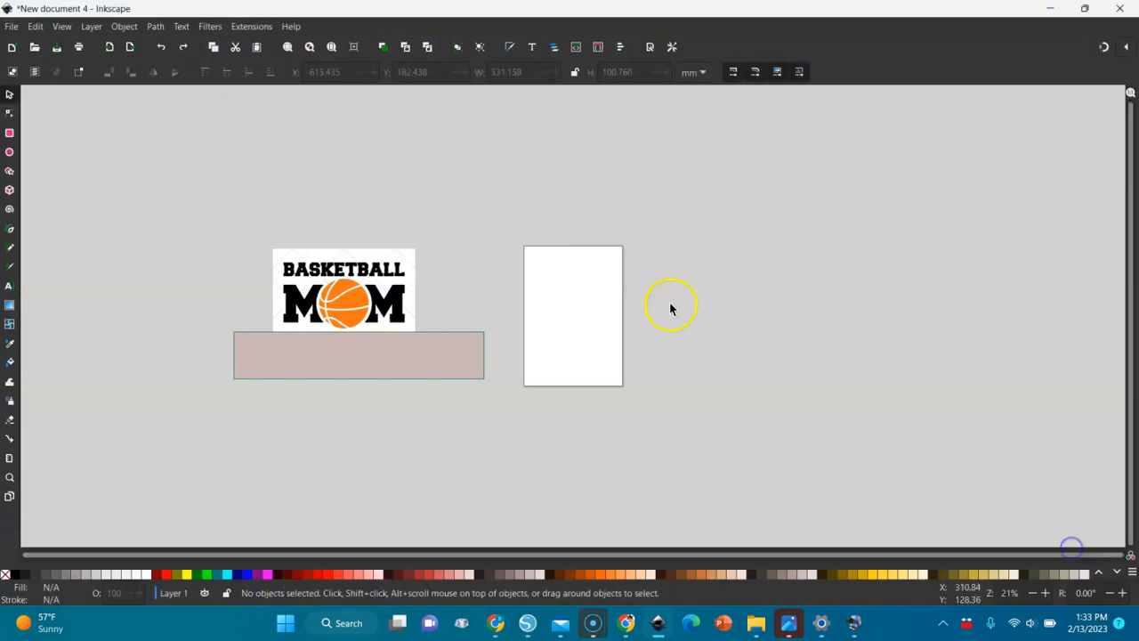
right_click(541, 276)
click(569, 321)
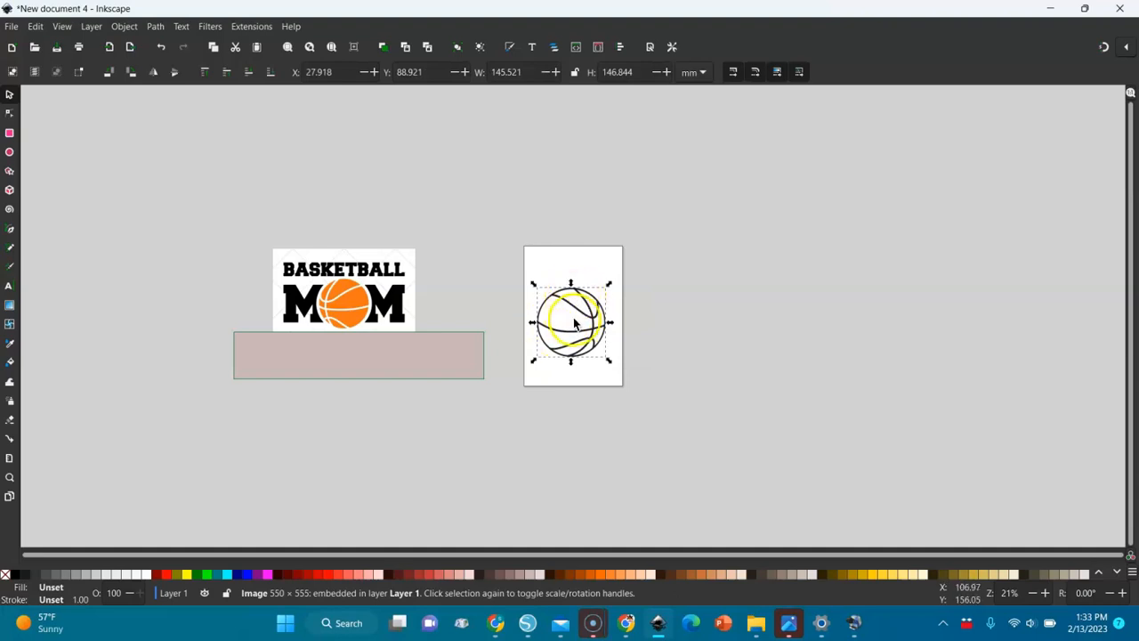
Step: Move the pasted basketball image off the page onto the empty canvas to the page's left
drag(597, 320, 494, 249)
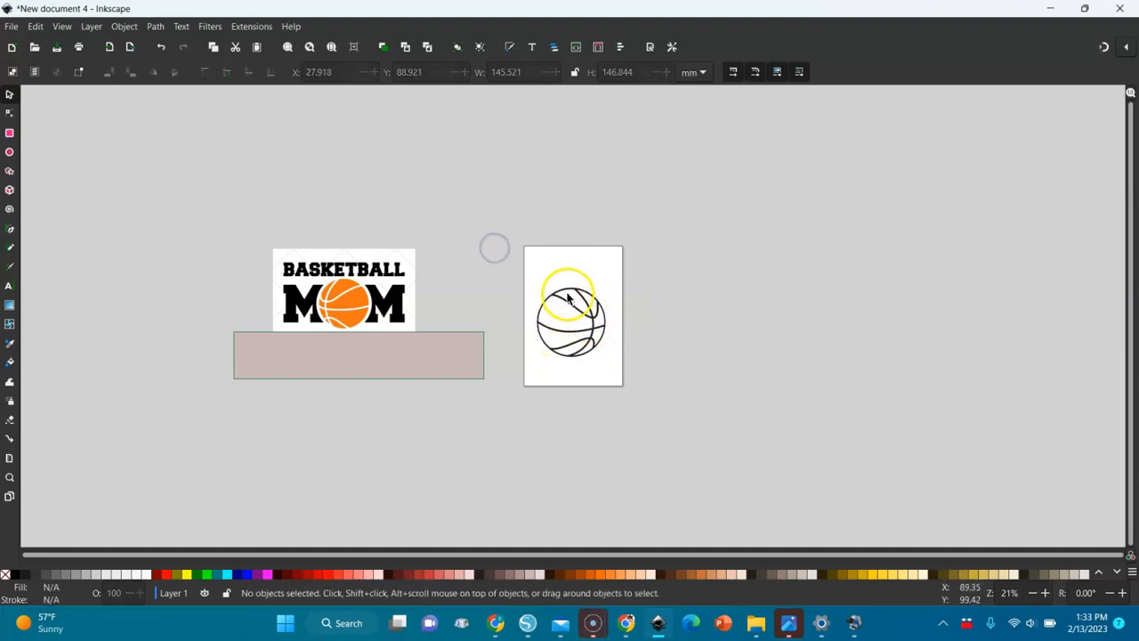
drag(572, 309, 445, 231)
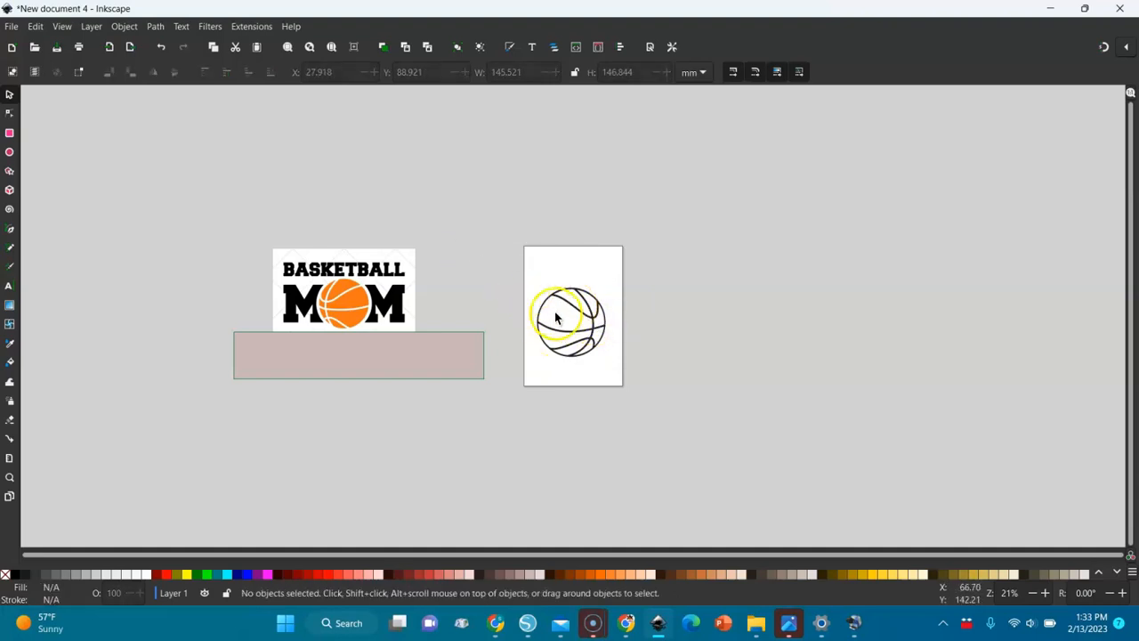
drag(611, 318, 514, 397)
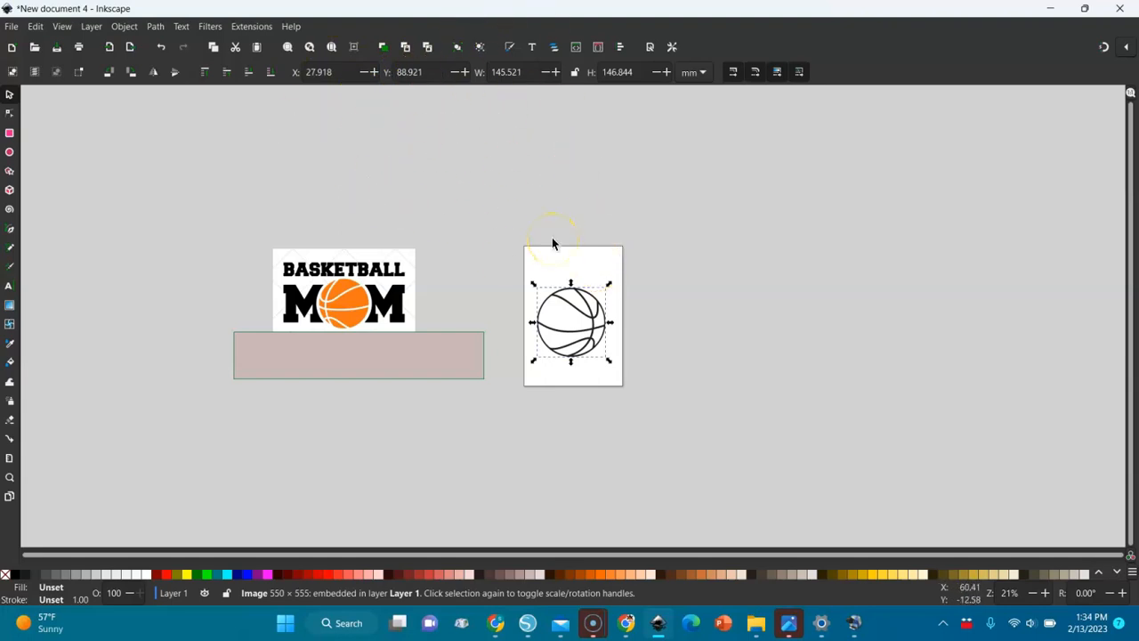
key(5)
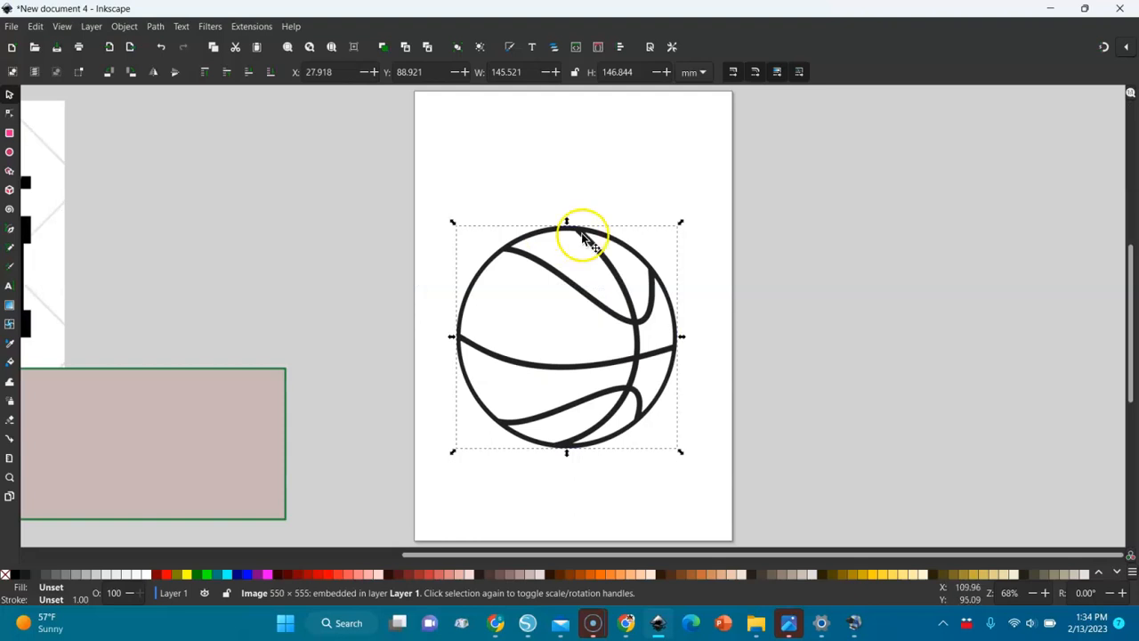
drag(587, 239, 264, 170)
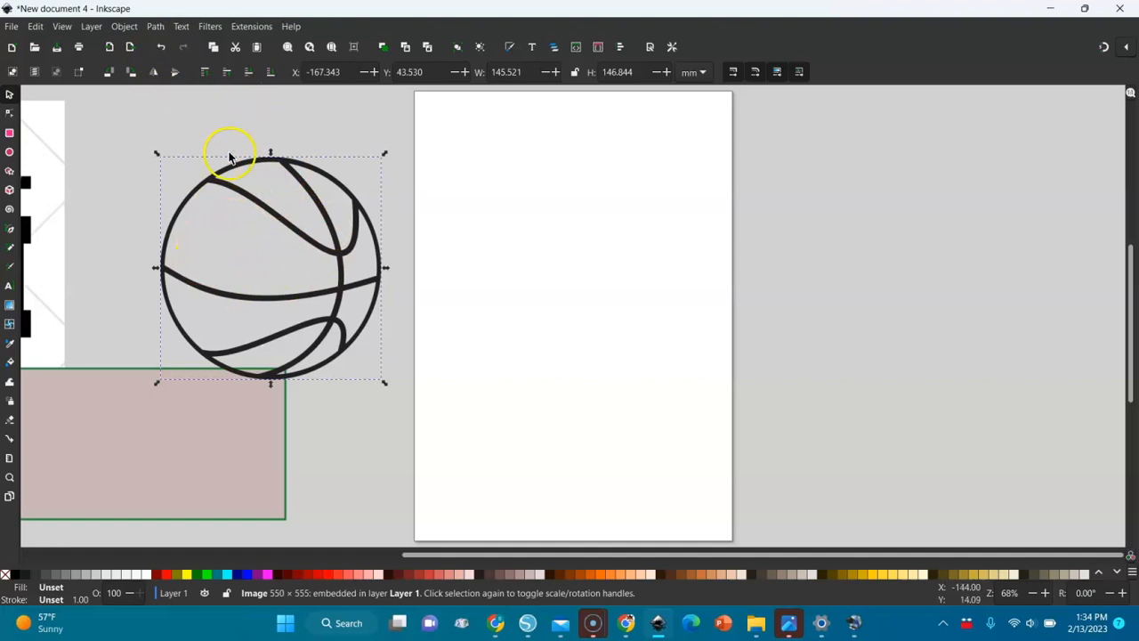
Step: Trace the basketball image into a vector path with a single-scan Brightness cutoff trace at threshold 0.450
click(156, 28)
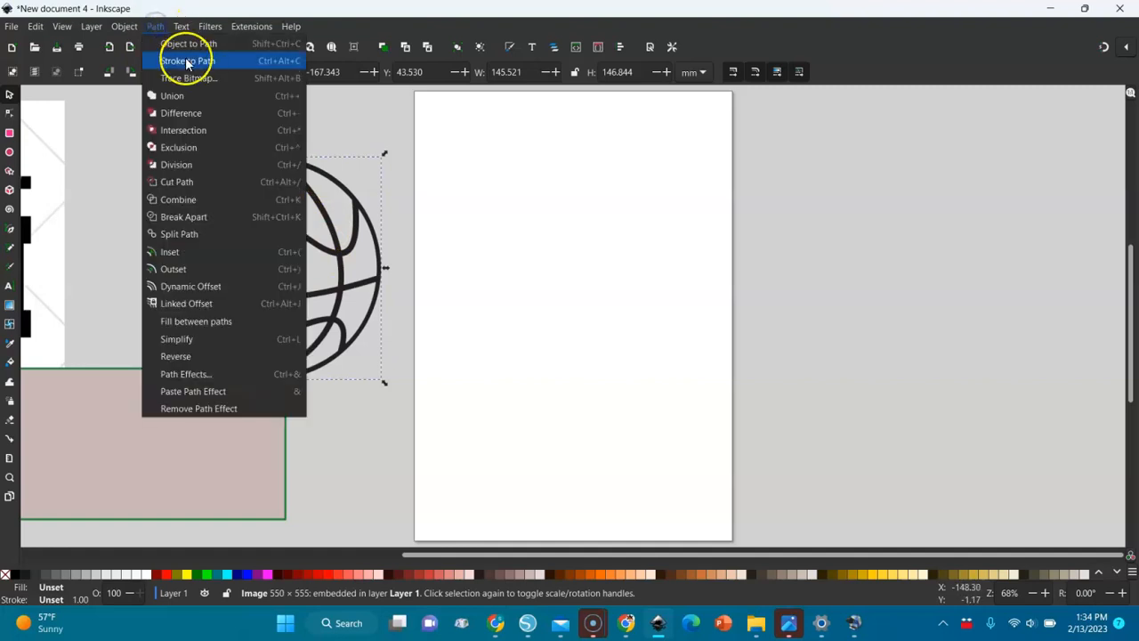
click(185, 77)
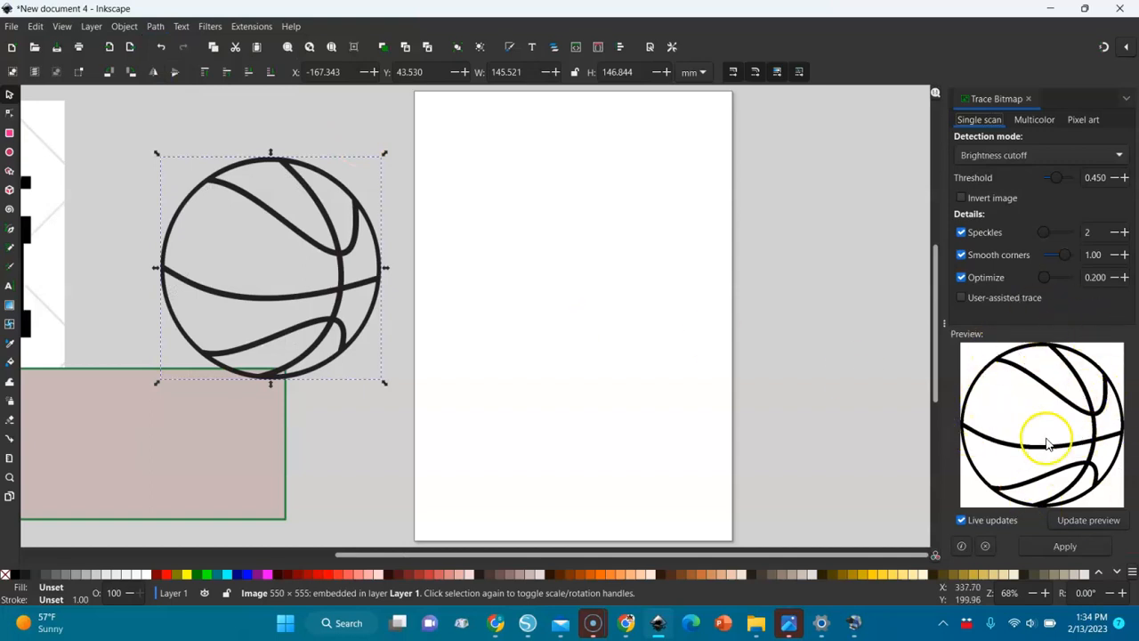
click(1059, 546)
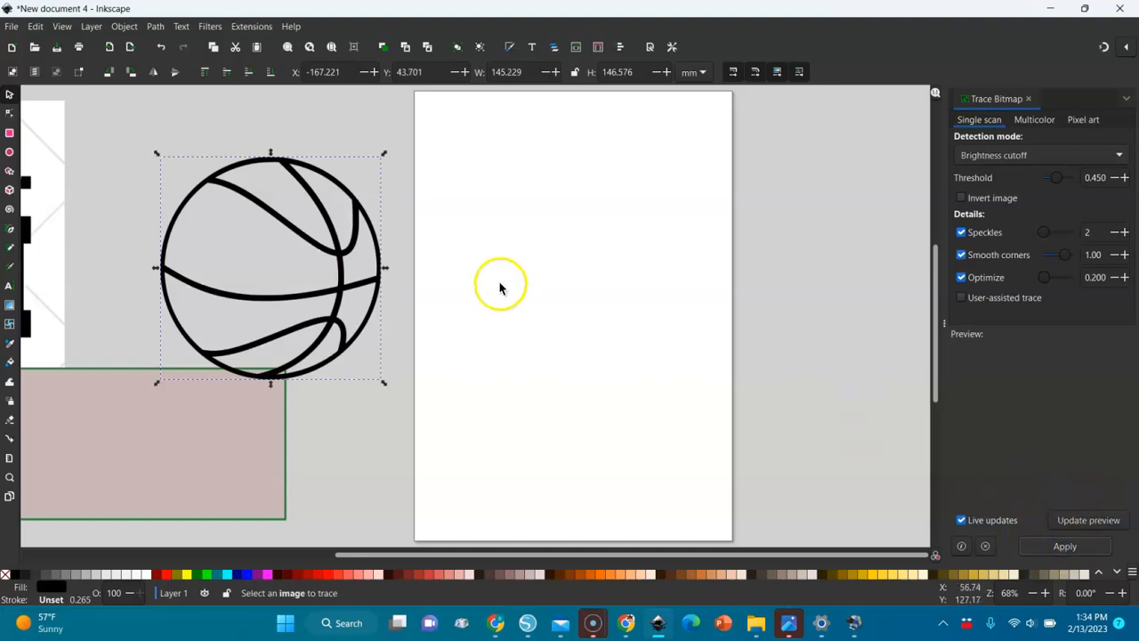
Step: Move the traced basketball path off the original image and onto the page
drag(355, 238, 564, 252)
click(483, 252)
drag(485, 263, 605, 270)
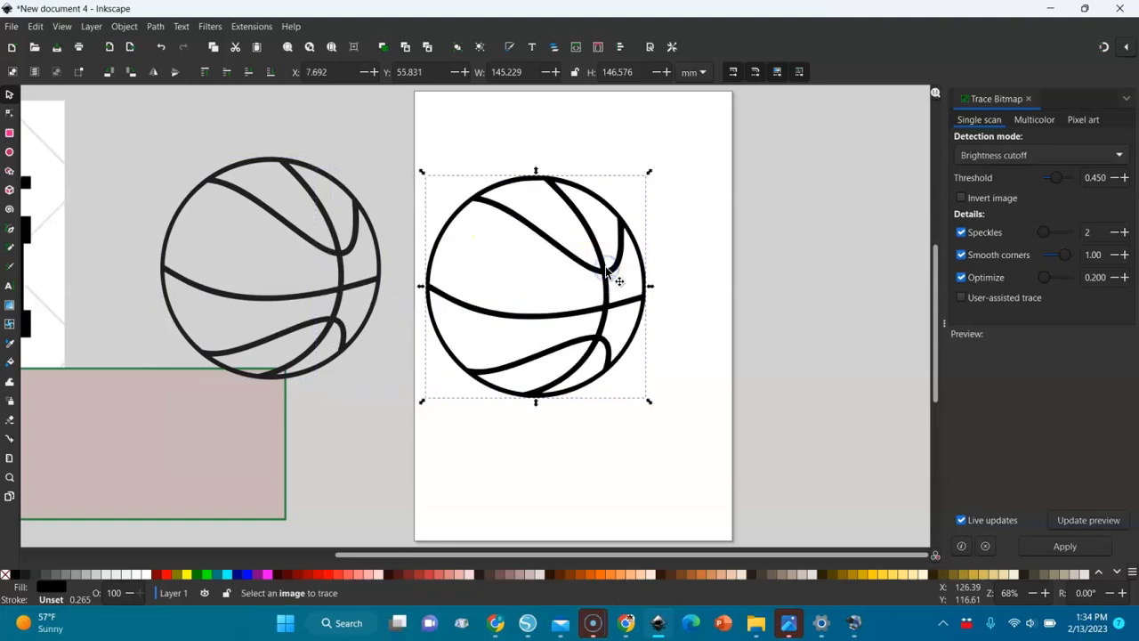
right_click(606, 269)
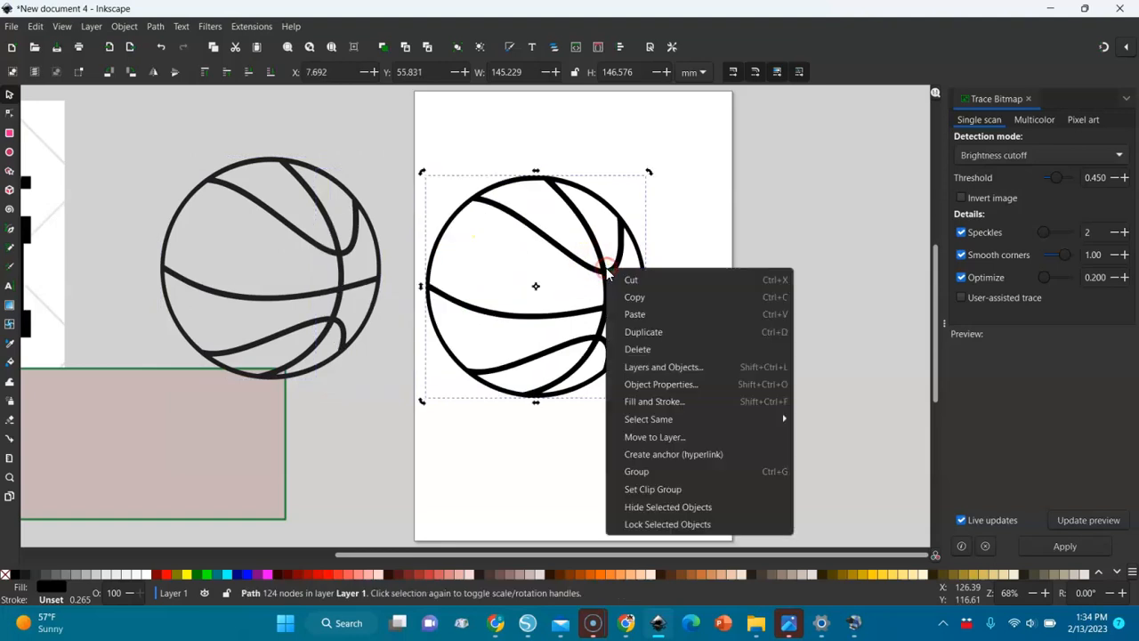
click(574, 345)
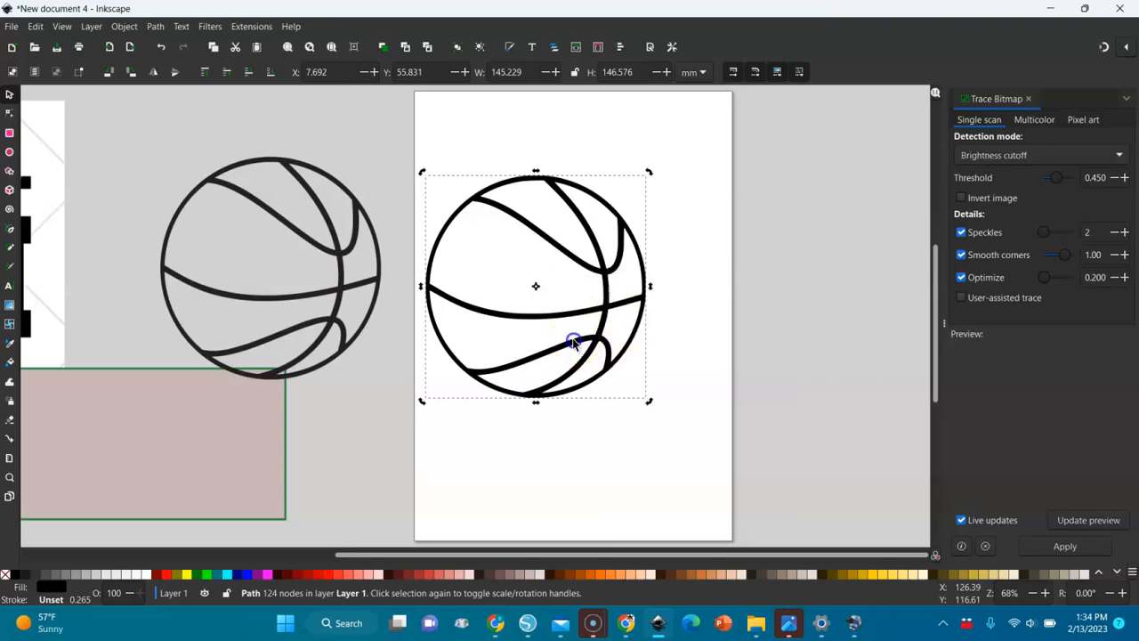
mouse_move(603, 293)
mouse_down()
mouse_move(651, 284)
mouse_move(590, 293)
mouse_up()
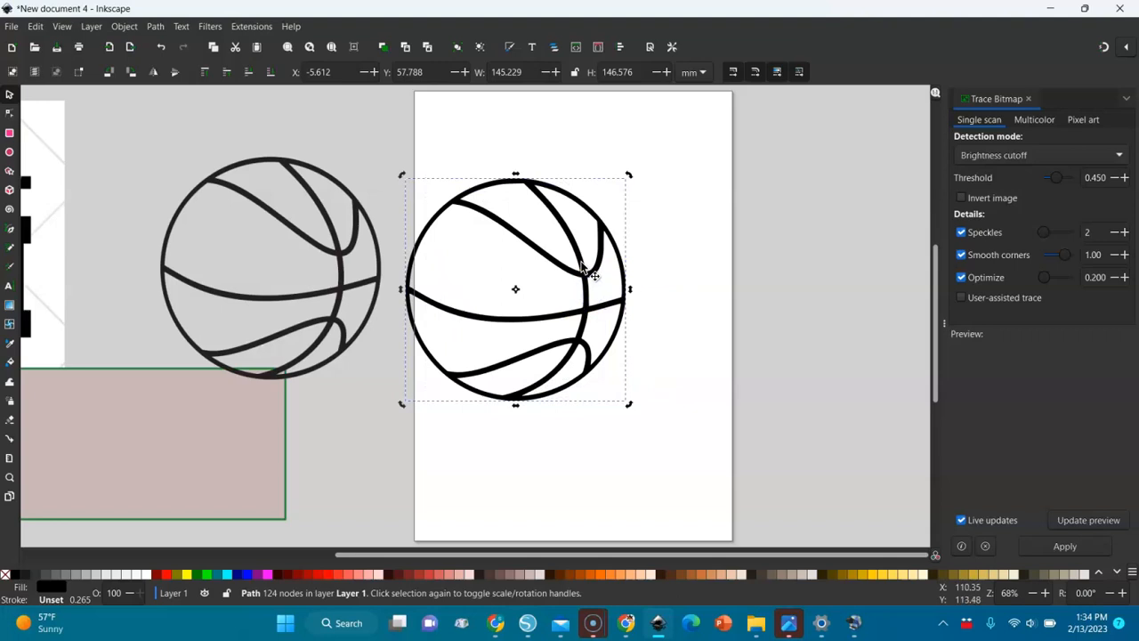
Step: Fill the traced basketball path with red to tell it apart from the original image
click(343, 269)
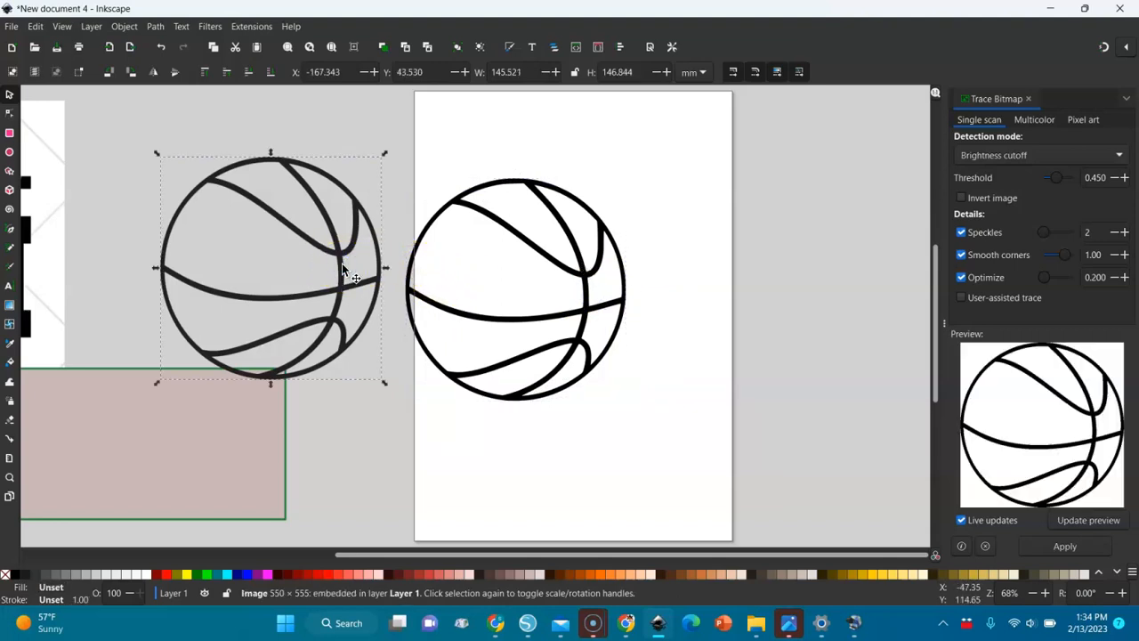
click(457, 310)
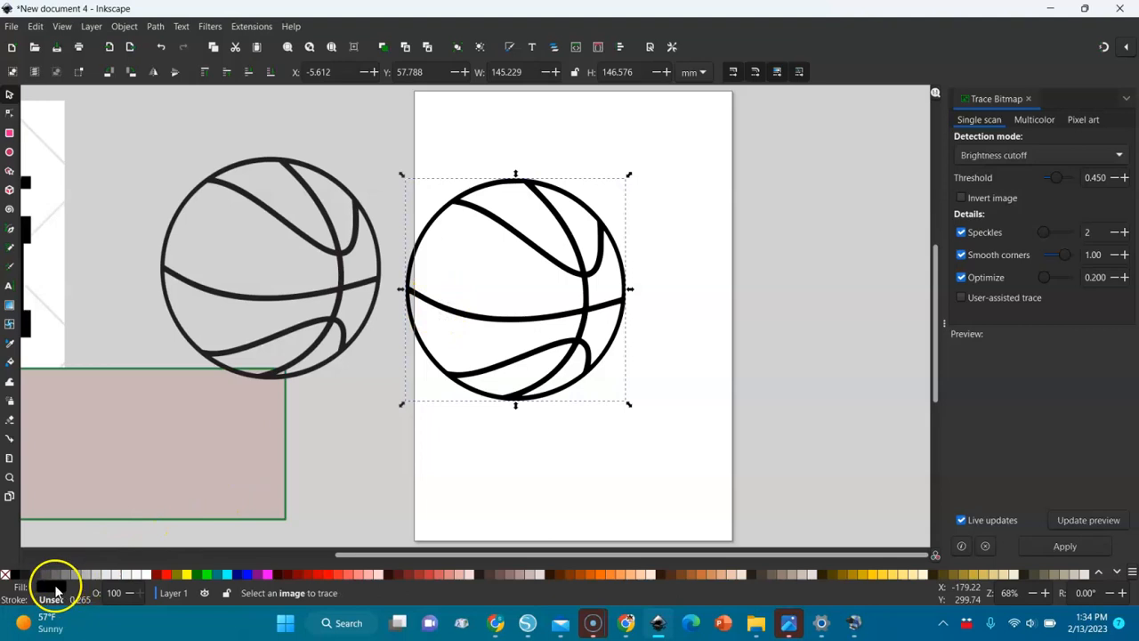
click(429, 575)
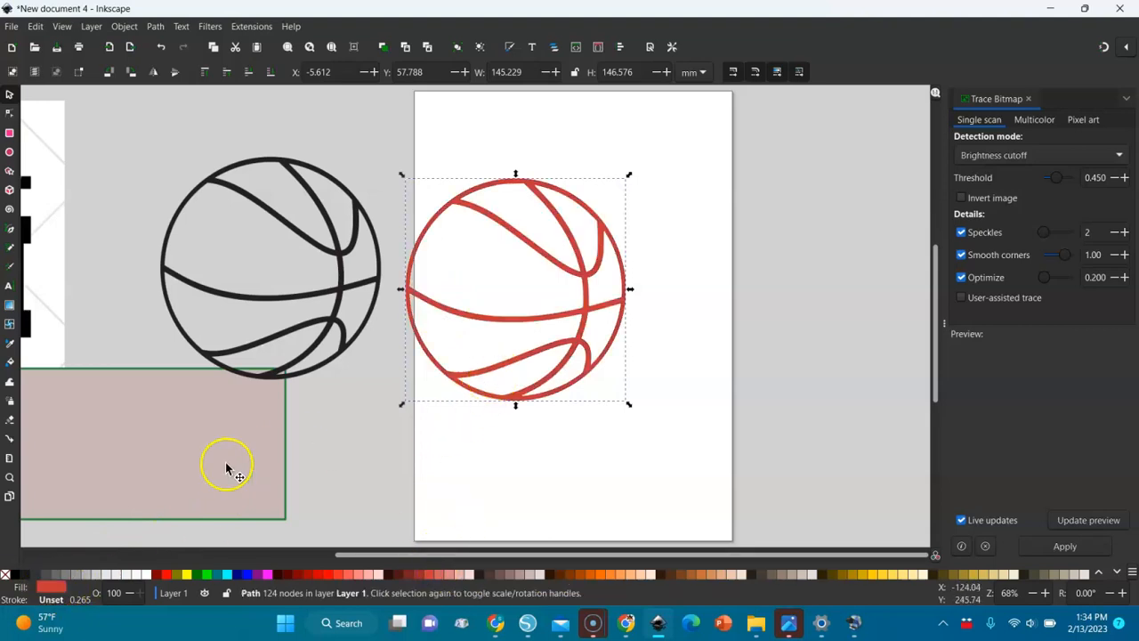
Step: Compare the original image with the traced basketball and fill the traced path with bright green
click(264, 383)
click(326, 320)
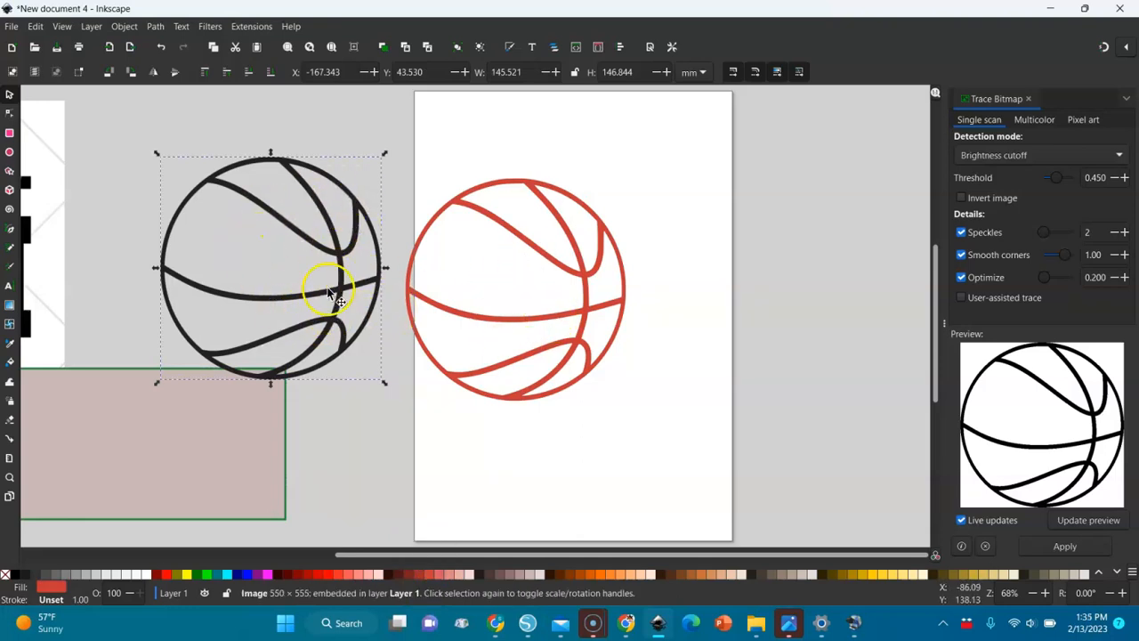
click(521, 321)
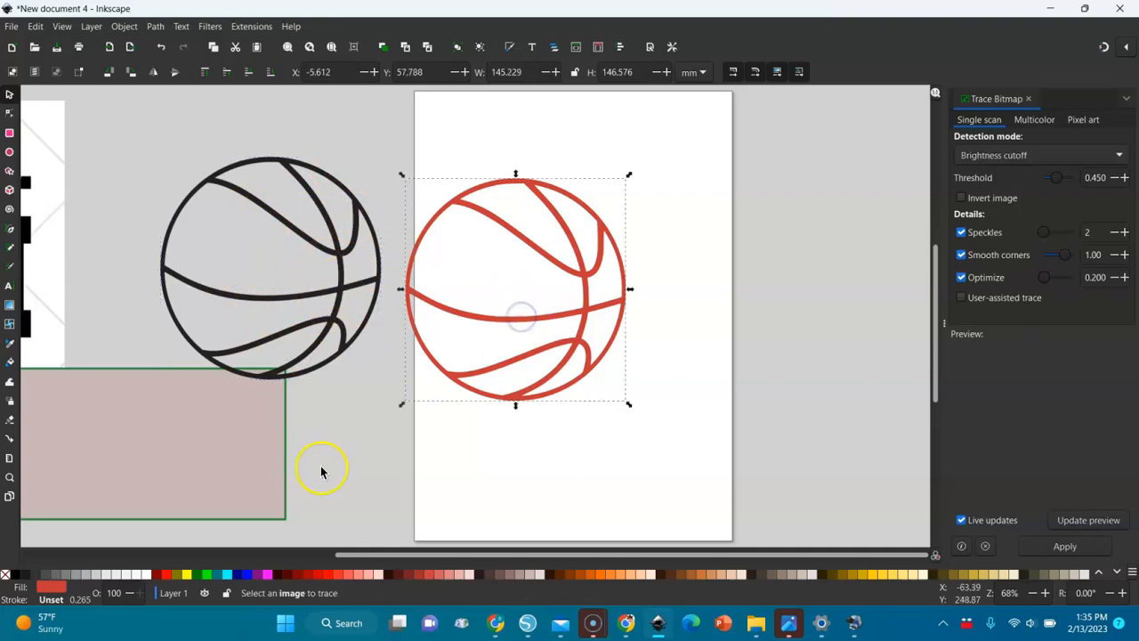
click(190, 574)
click(205, 574)
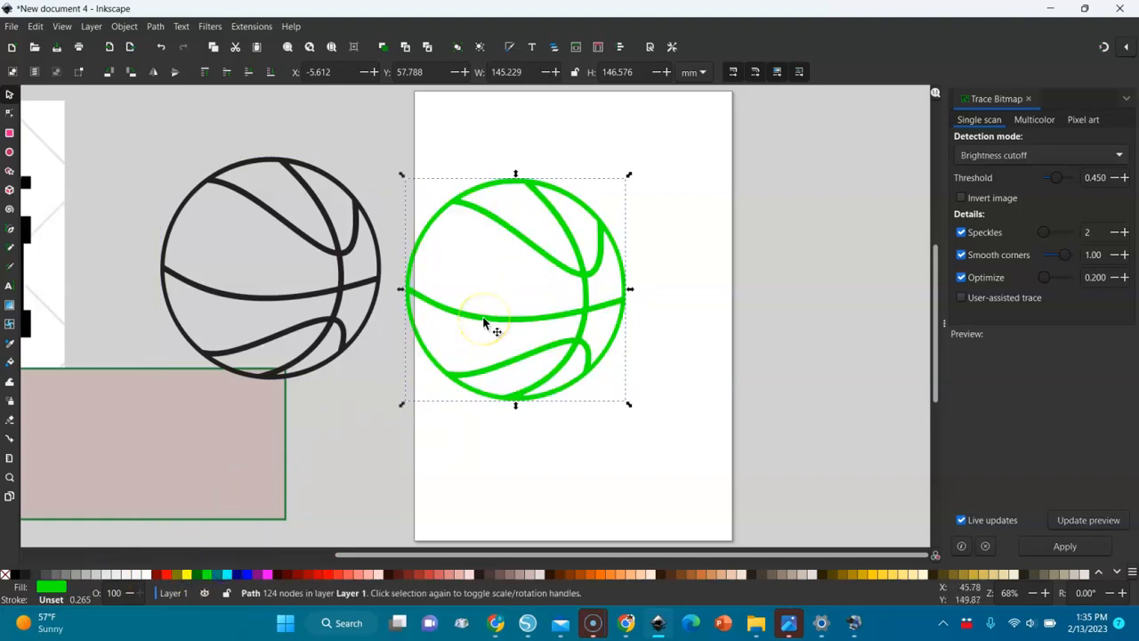
Step: Move the green basketball fully onto the page, break its path apart and deselect the pieces
drag(483, 322, 518, 321)
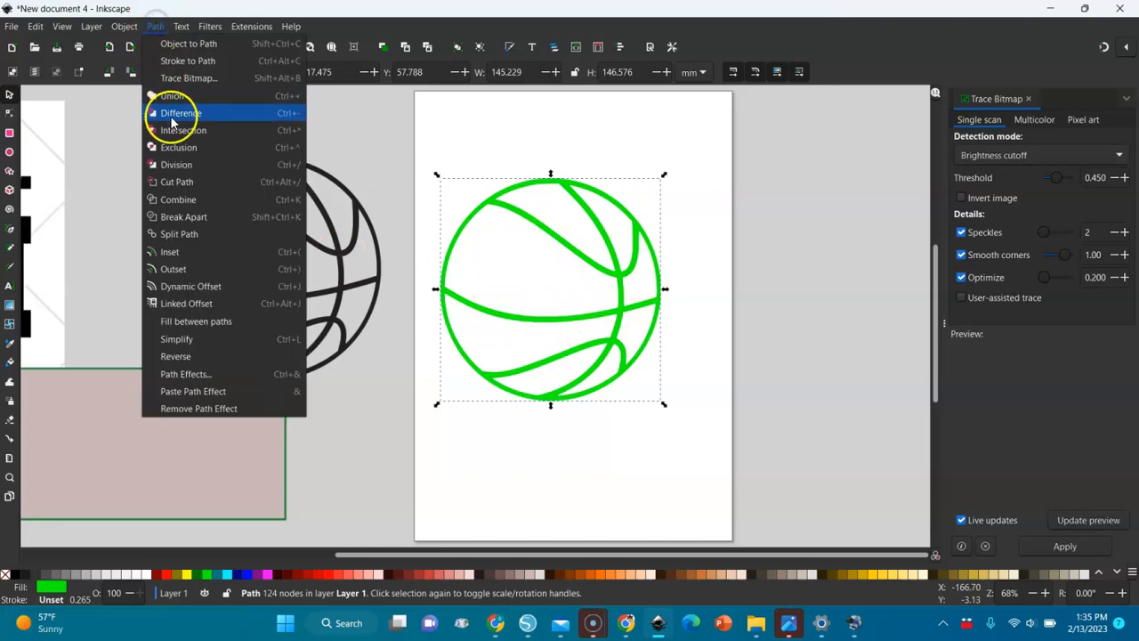
click(180, 218)
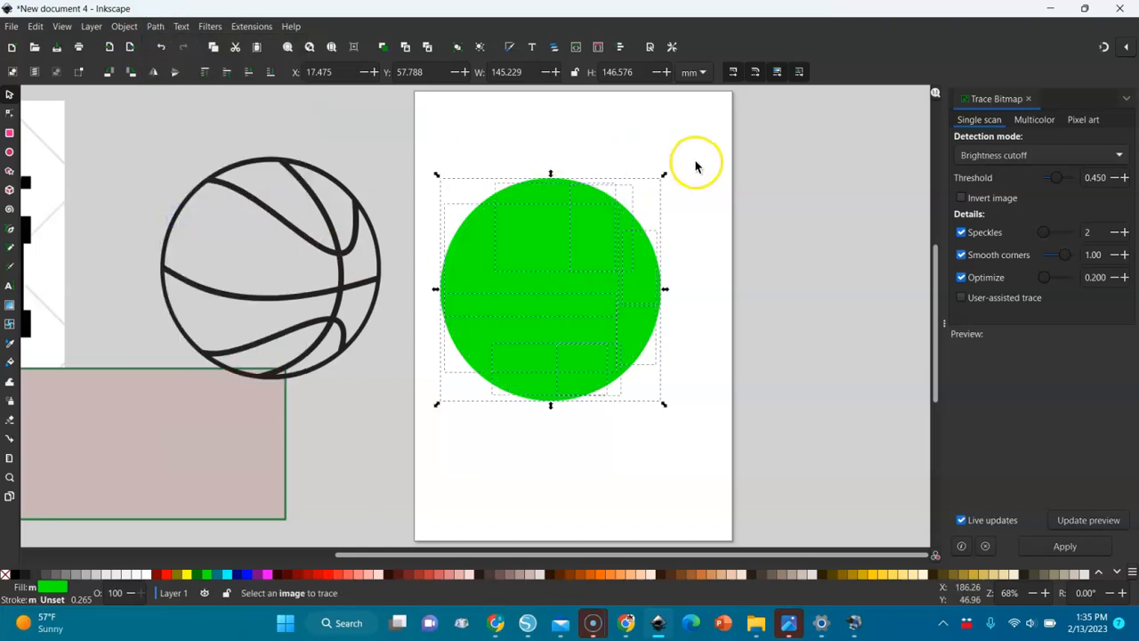
click(746, 195)
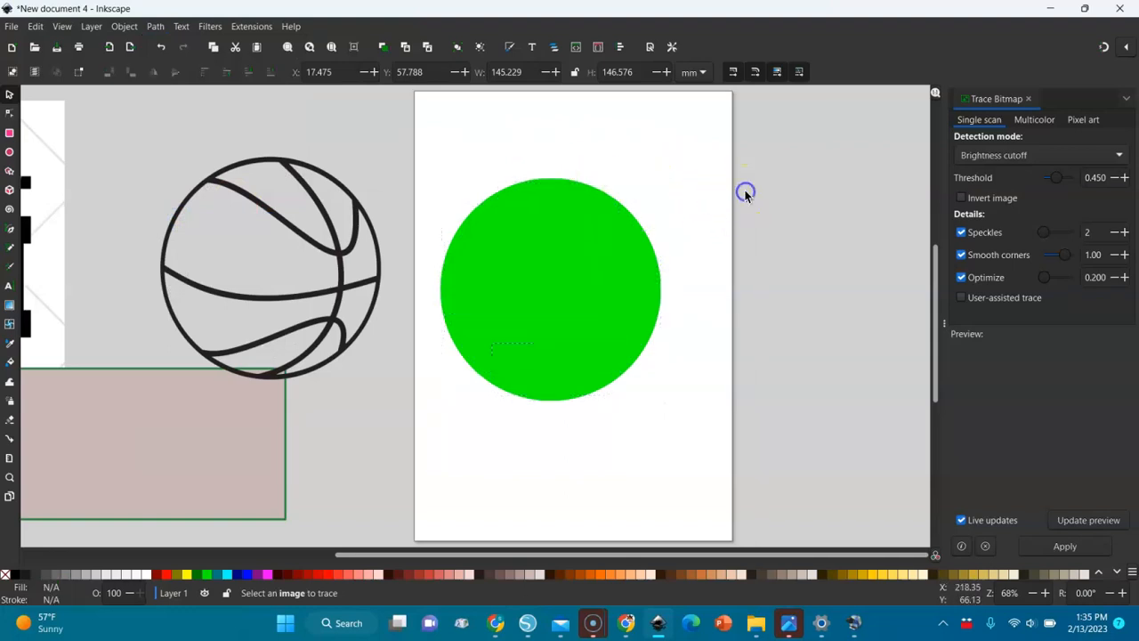
Step: Move the solid green circle off the basketball panels to the page's right, then delete it and undo the deletion
click(573, 273)
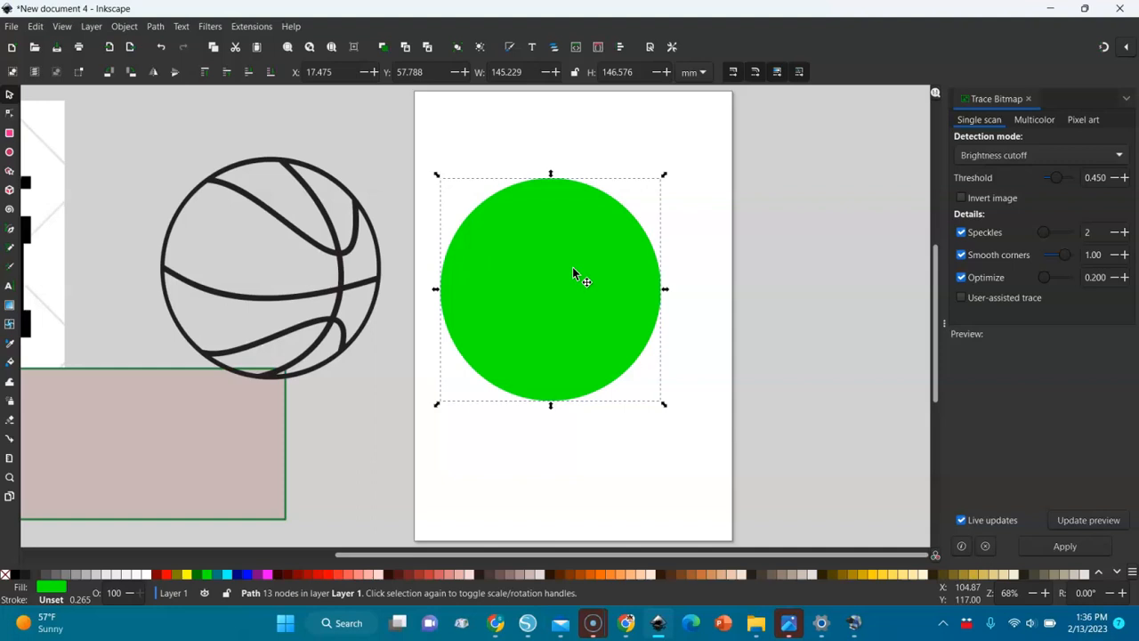
mouse_move(562, 272)
mouse_down()
mouse_move(804, 356)
mouse_move(846, 350)
mouse_up()
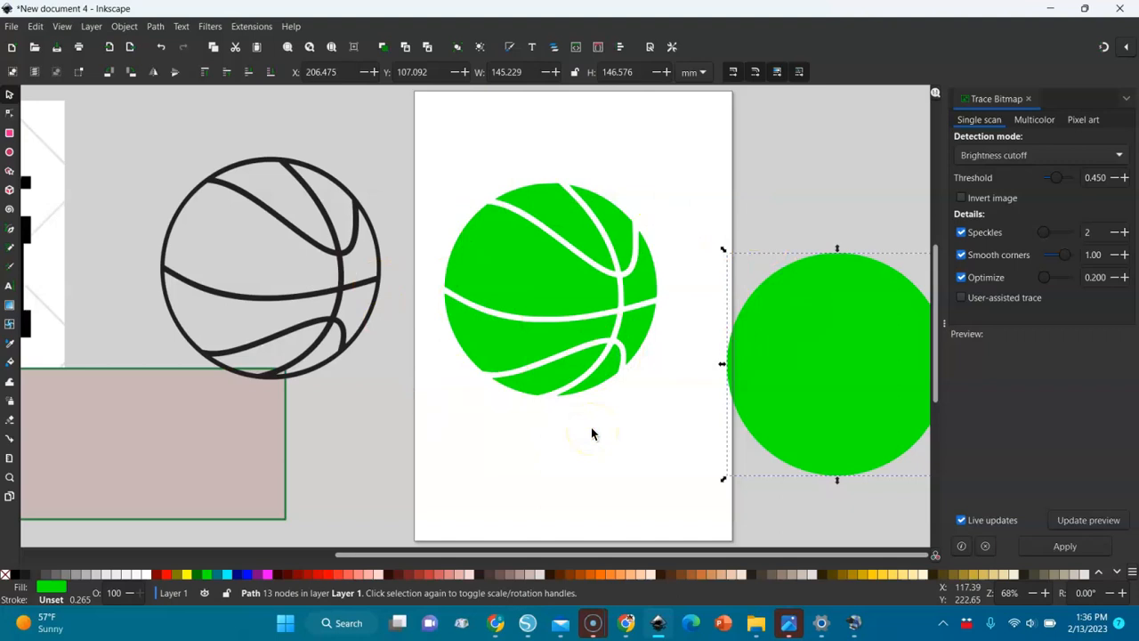
key(Delete)
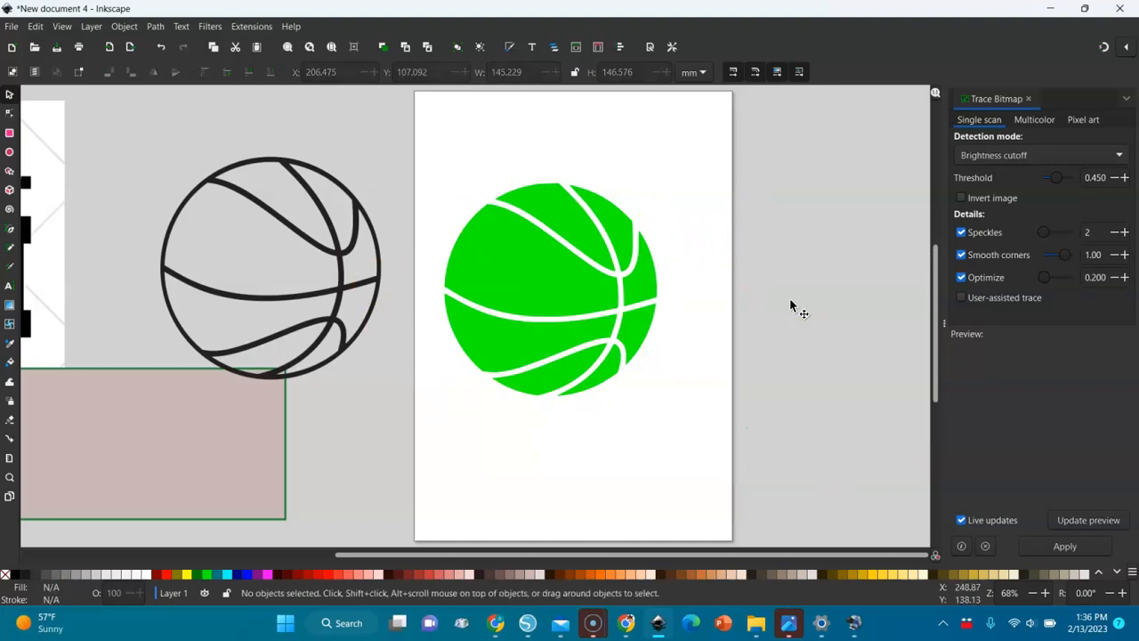
key(ctrl+z)
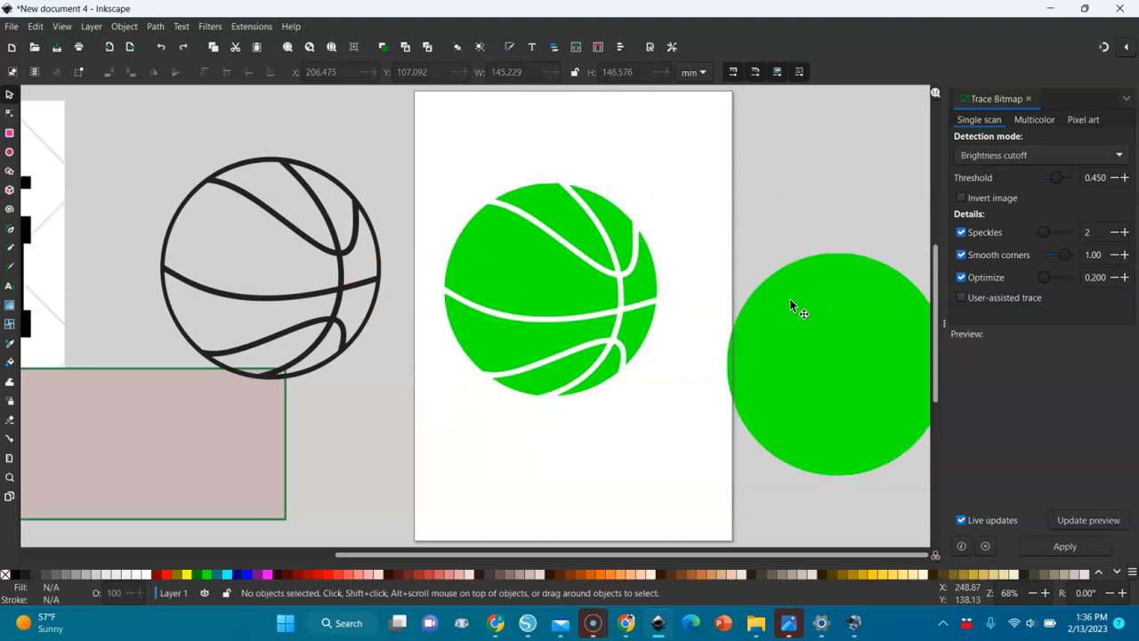
Step: Select all the green basketball panels on the page and combine them into a single path
click(807, 319)
drag(679, 158, 403, 469)
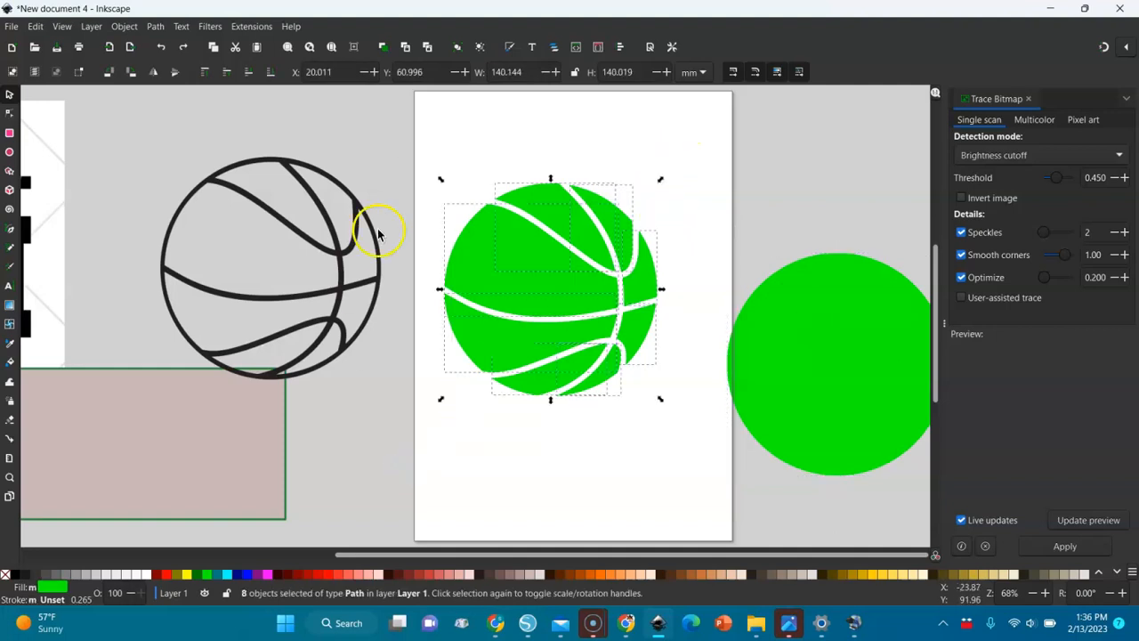
click(155, 26)
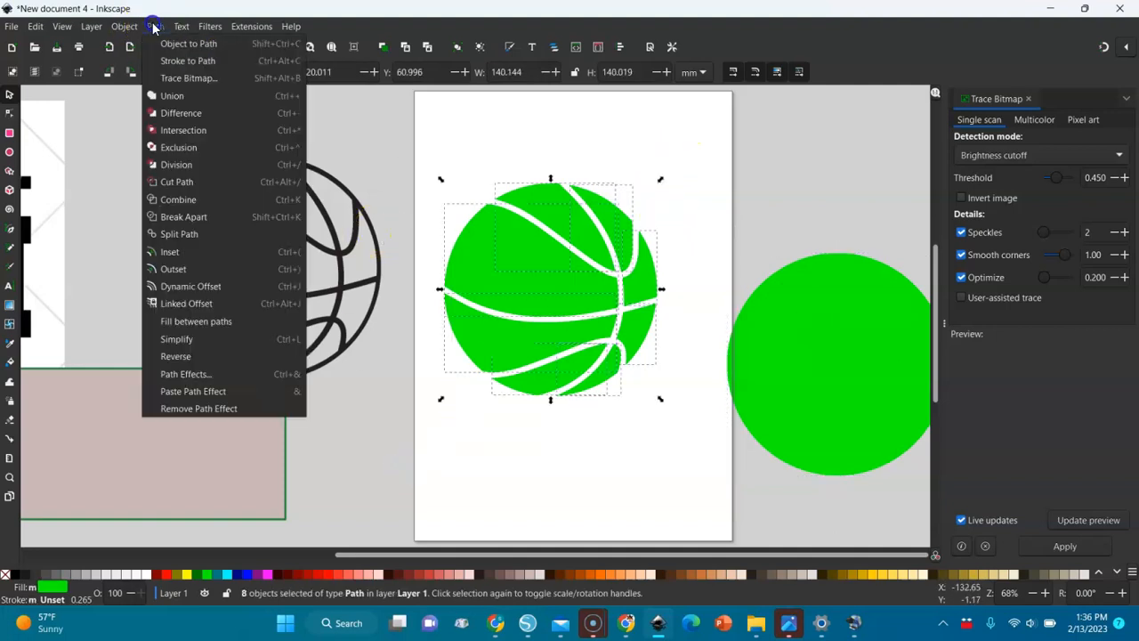
click(177, 201)
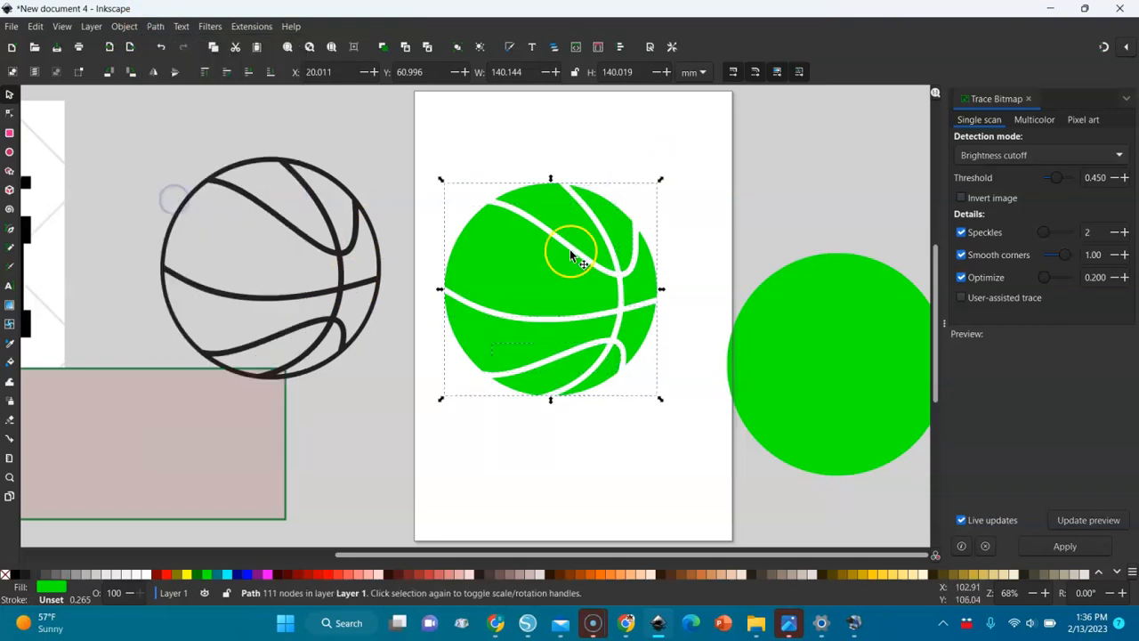
Step: Fill the combined basketball panels with orange and the solid circle beside the page with very dark brown
click(600, 577)
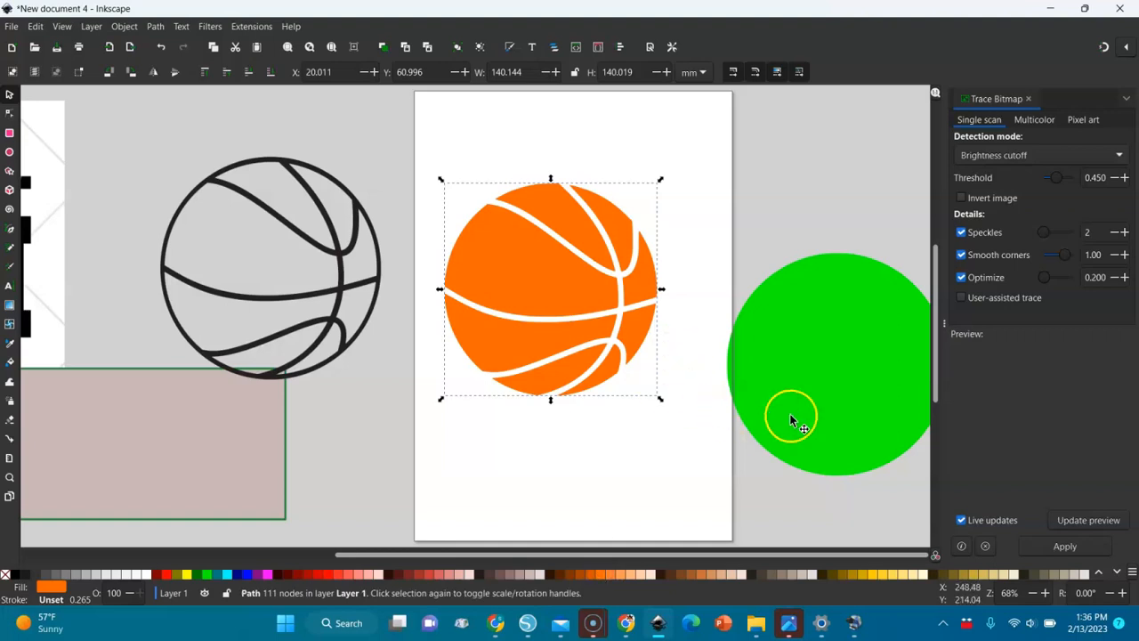
click(800, 385)
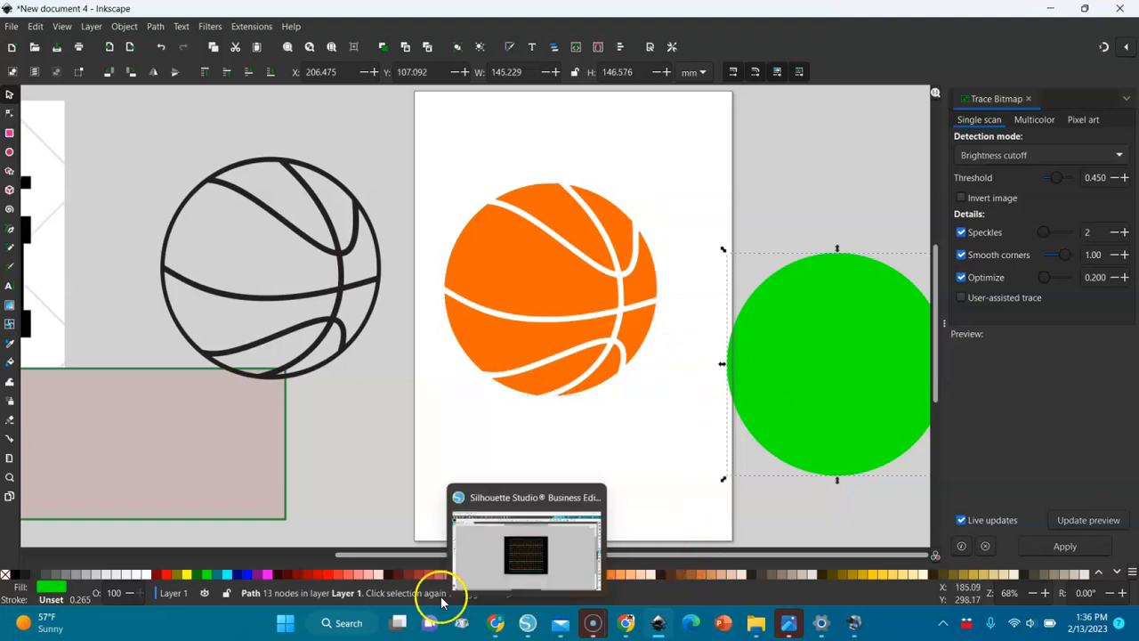
click(392, 576)
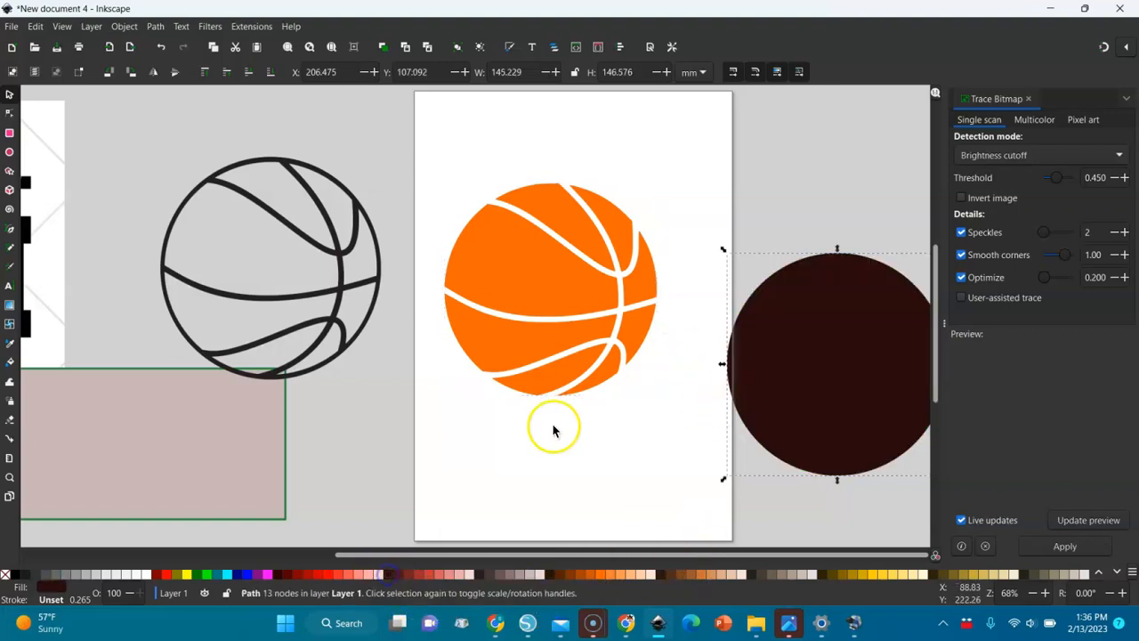
Step: Delete the original basketball outline image beside the page
click(350, 234)
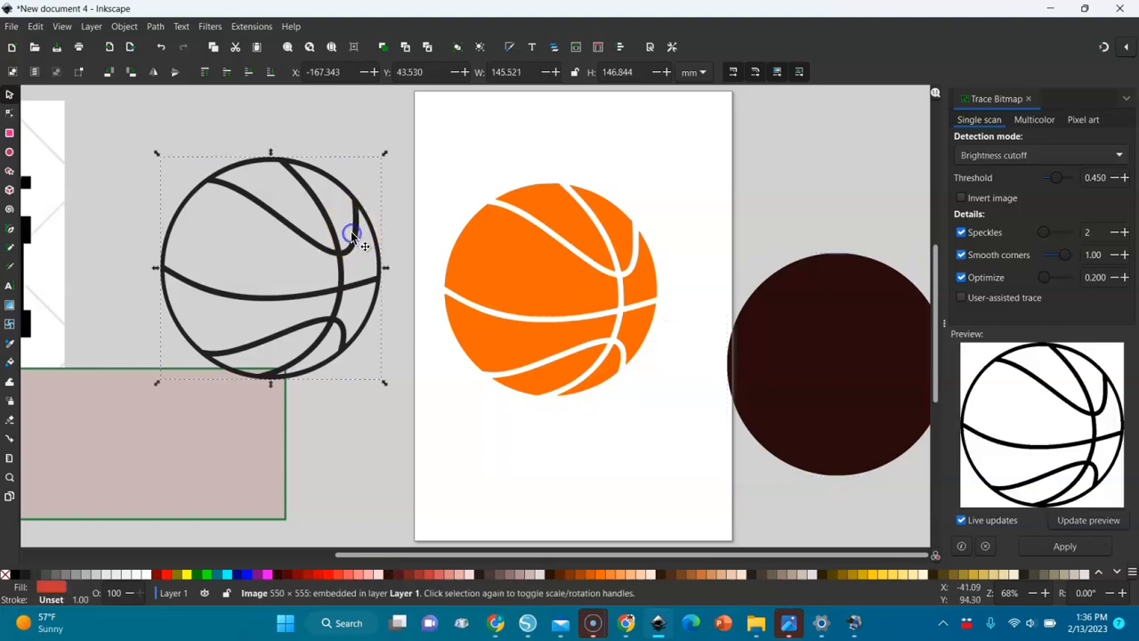
key(Delete)
key(minus)
key(minus)
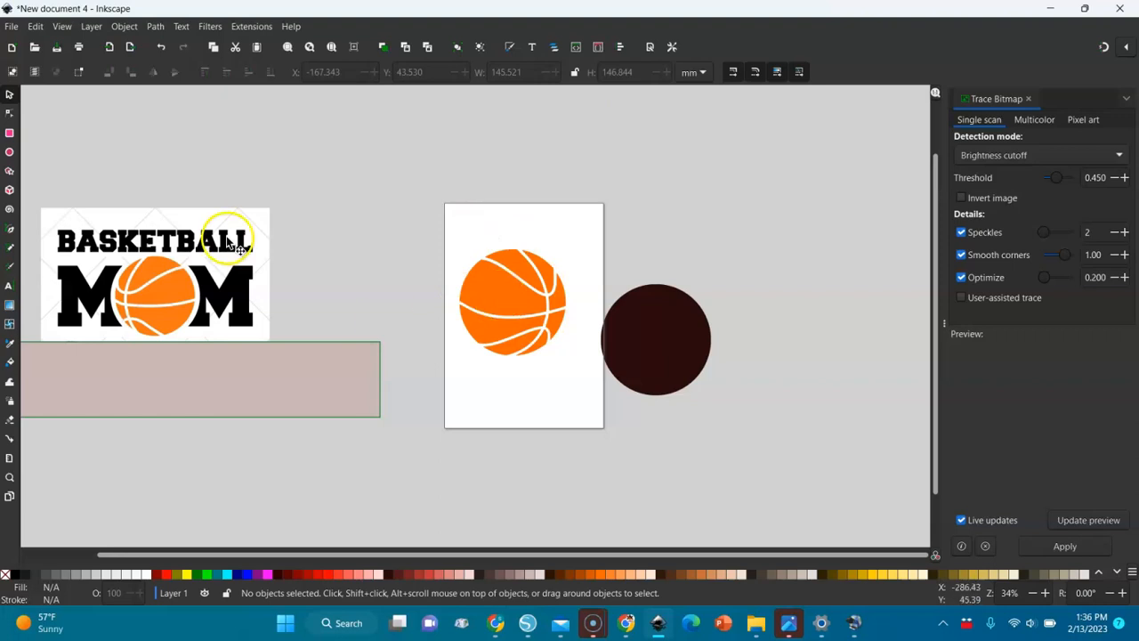
Step: Add the text "MOM" near the page's lower-left corner and set its font to Varsity Regular
click(9, 285)
click(458, 419)
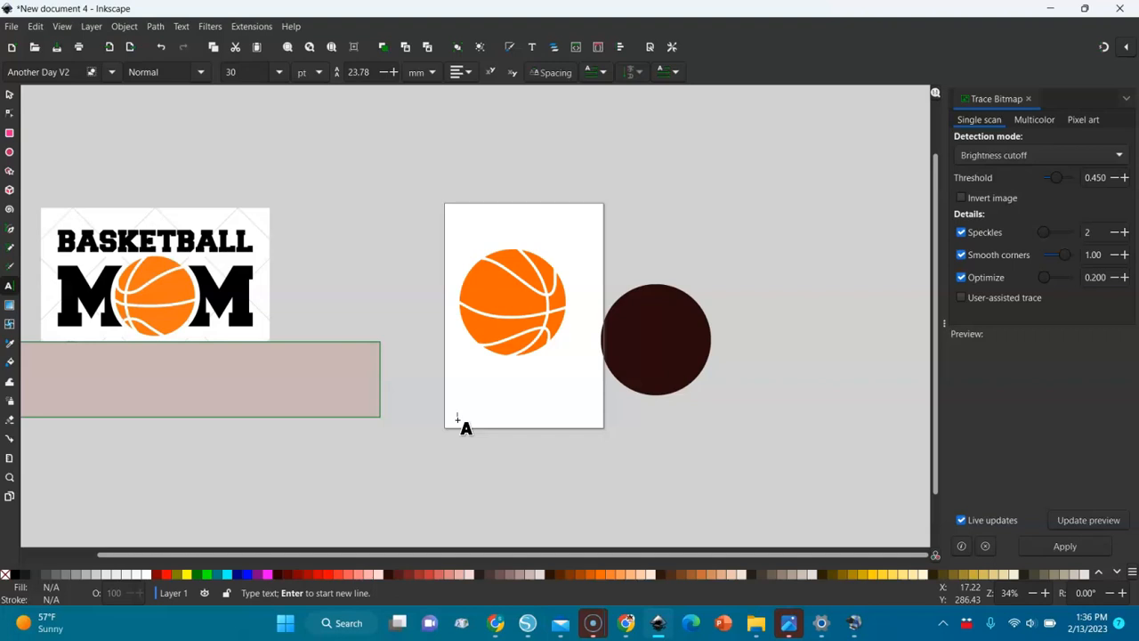
text(Ba)
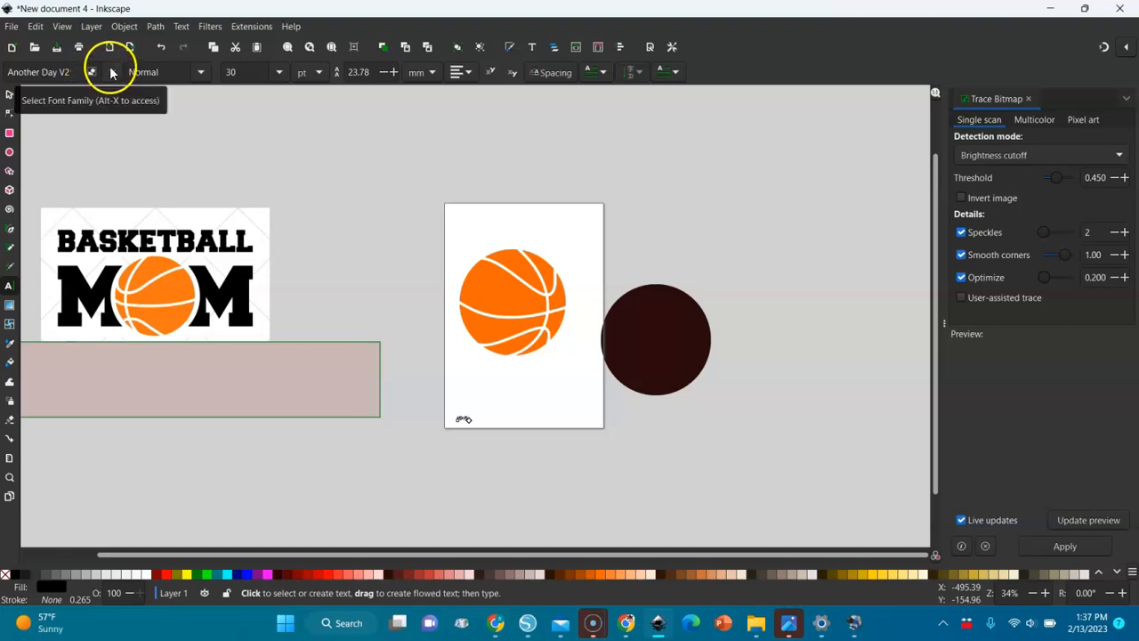
drag(80, 69, 11, 70)
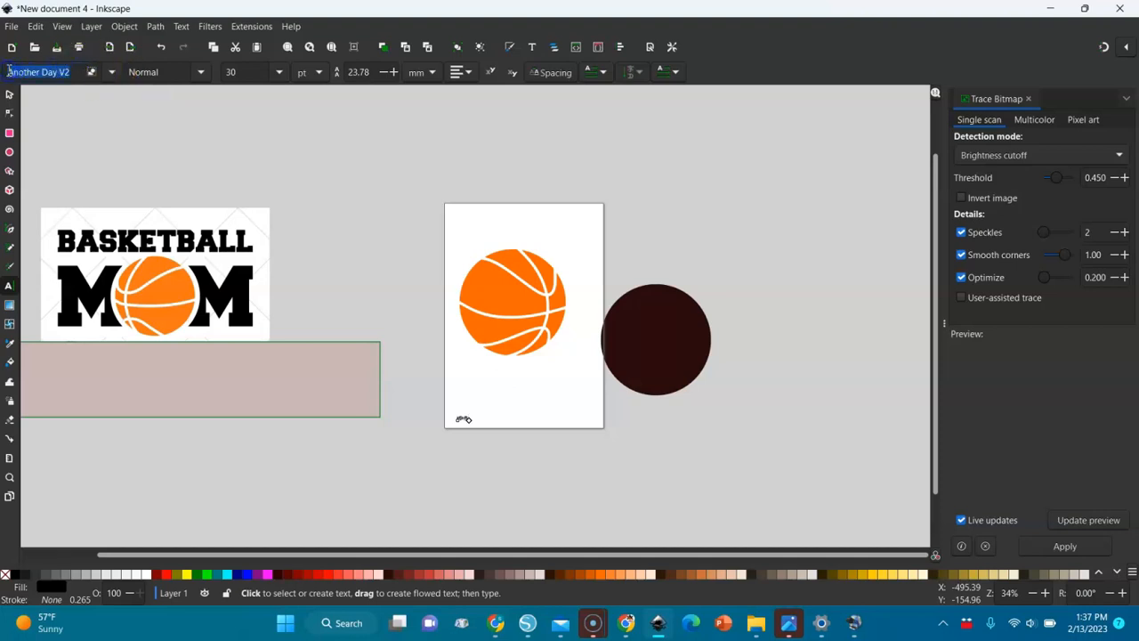
text(Varsity Regular)
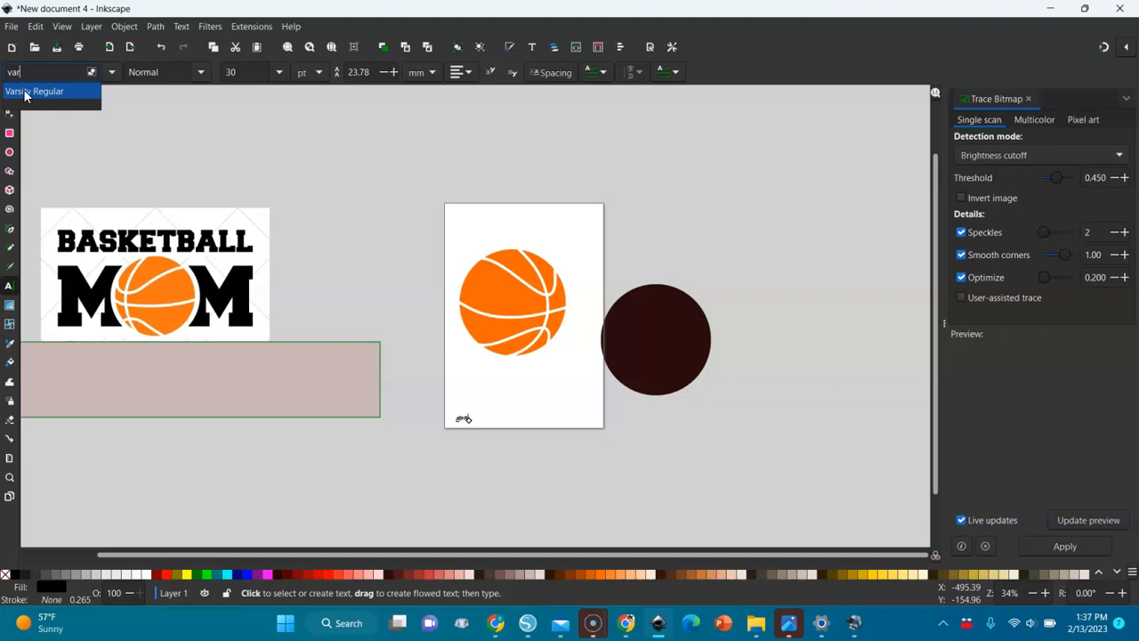
click(25, 91)
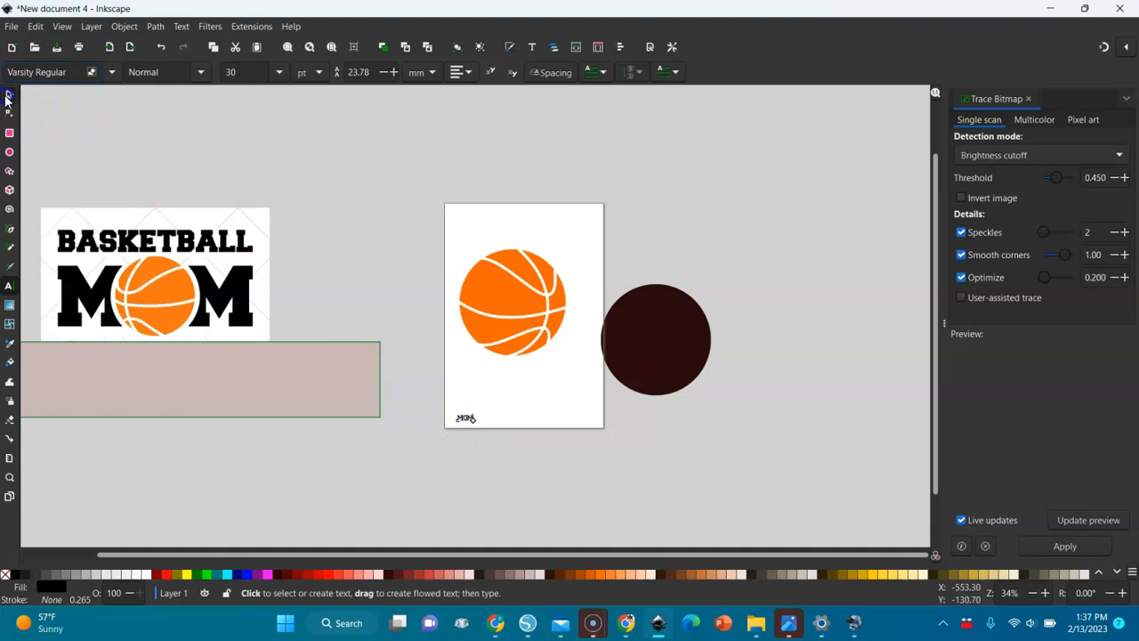
Step: Enlarge and widen the MOM text to about 303 mm by 136 mm across the lower part of the page
click(9, 95)
click(477, 415)
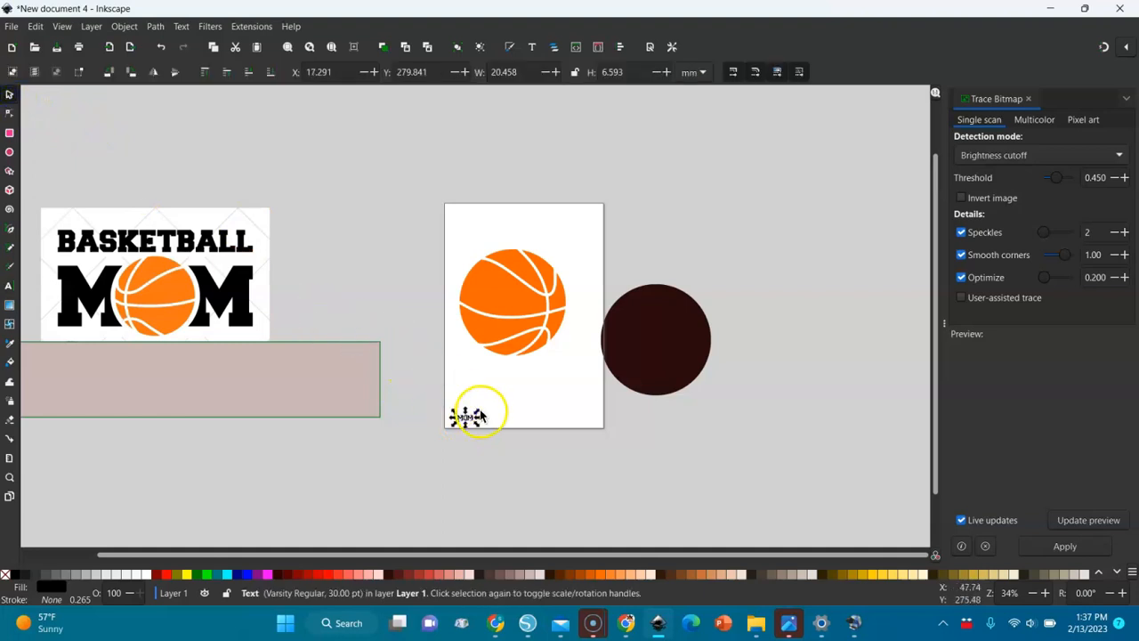
drag(480, 413, 618, 315)
drag(570, 383, 558, 409)
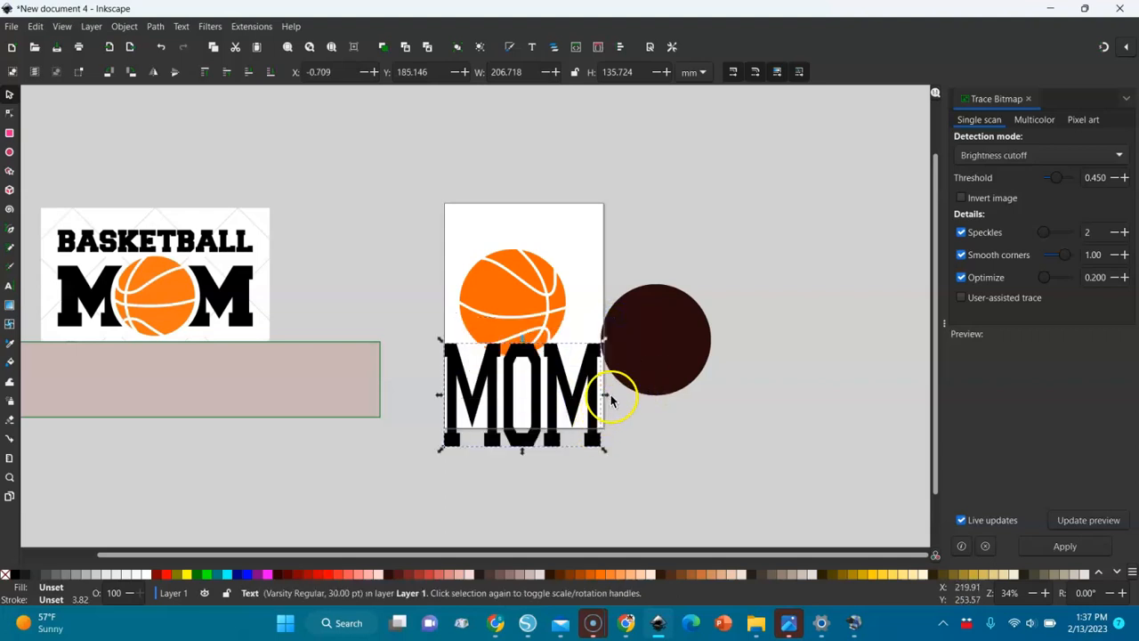
drag(624, 396, 676, 397)
Step: Move the dark brown circle and the orange basketball up and clear of the MOM lettering
click(692, 326)
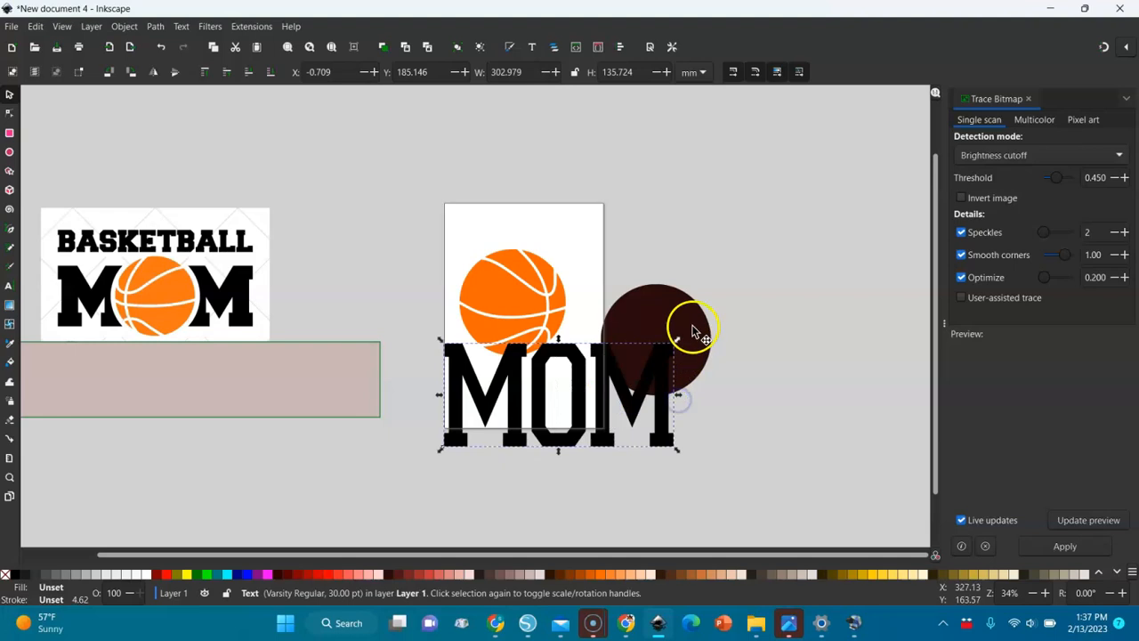
drag(673, 316, 714, 224)
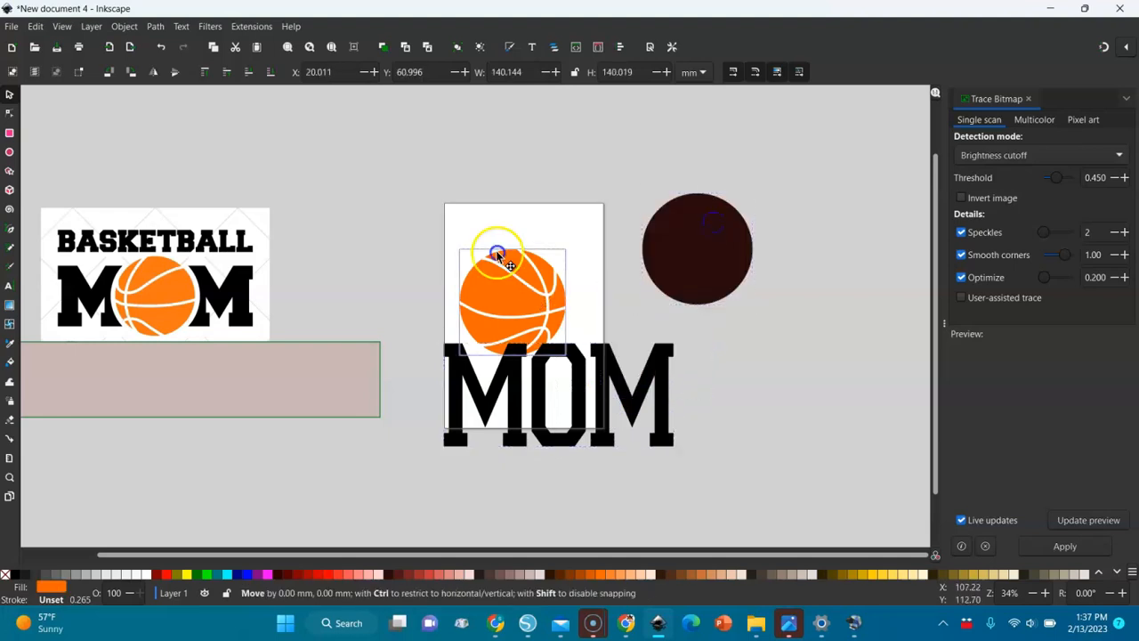
drag(501, 255, 463, 186)
Step: Edit the MOM text to replace the O with blank space between the two Ms
click(571, 346)
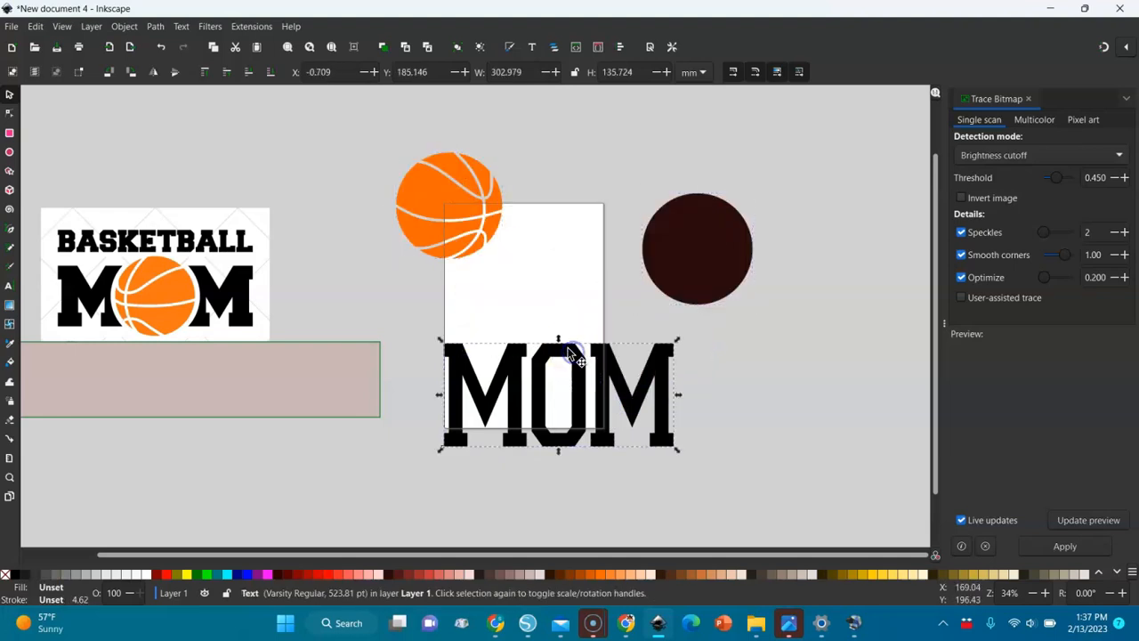
click(588, 369)
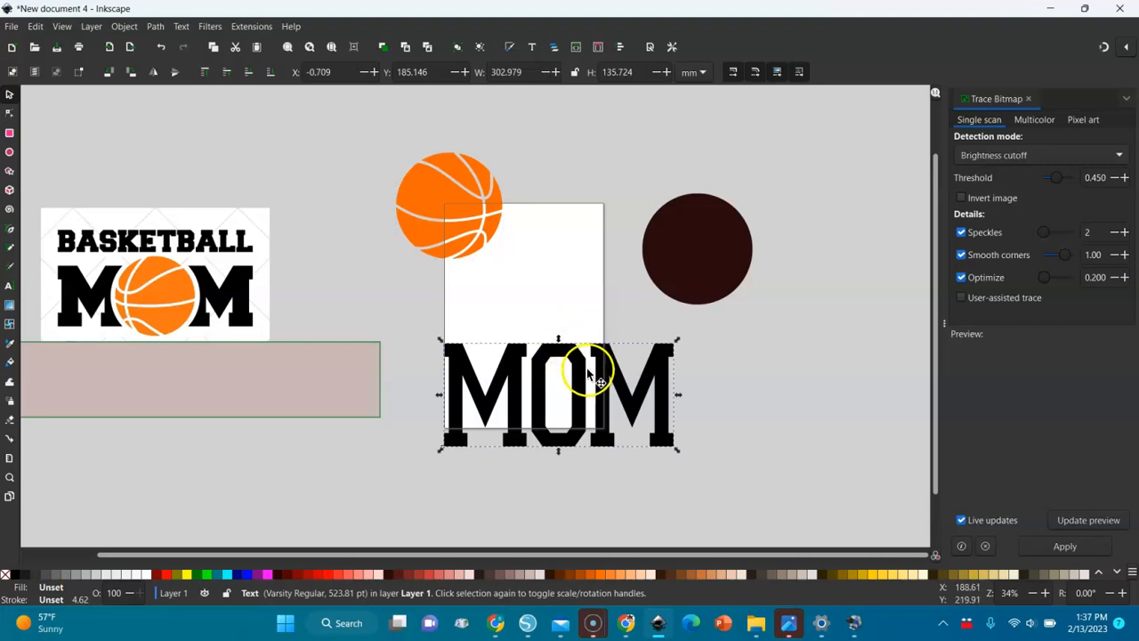
double_click(586, 368)
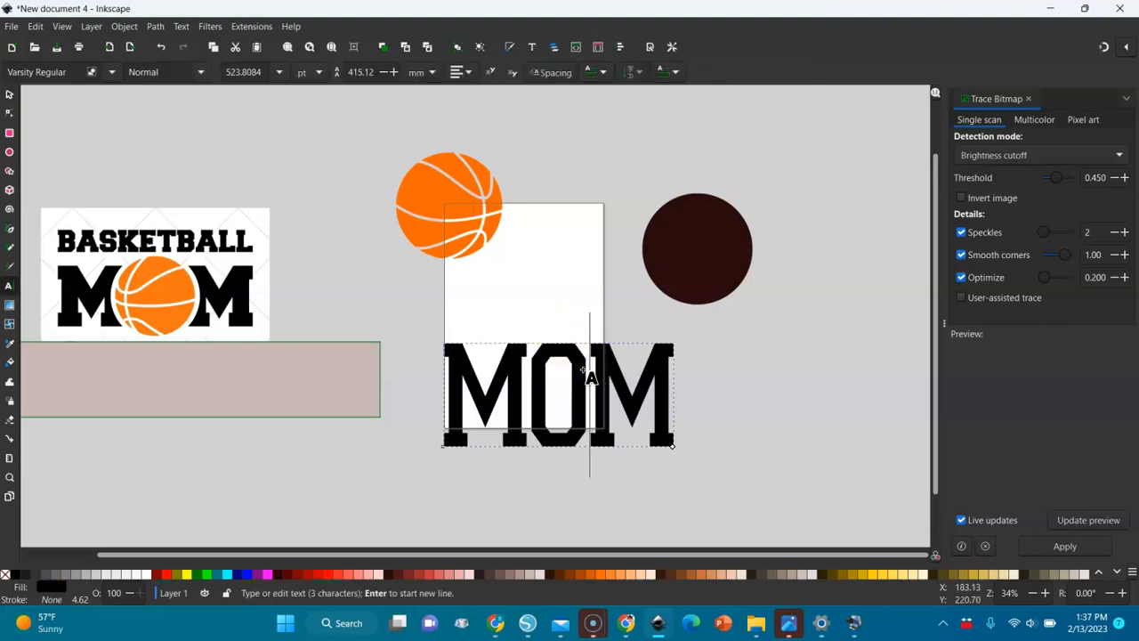
key(BackSpace)
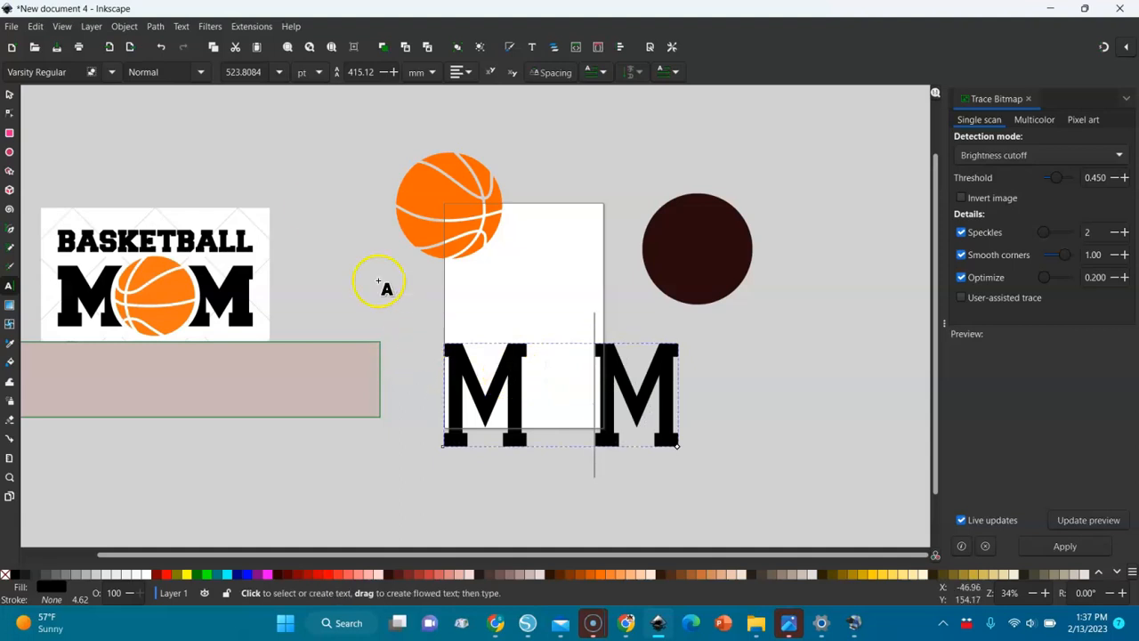
Step: Convert the M M text to paths and ungroup it into separate letters
click(10, 96)
click(154, 26)
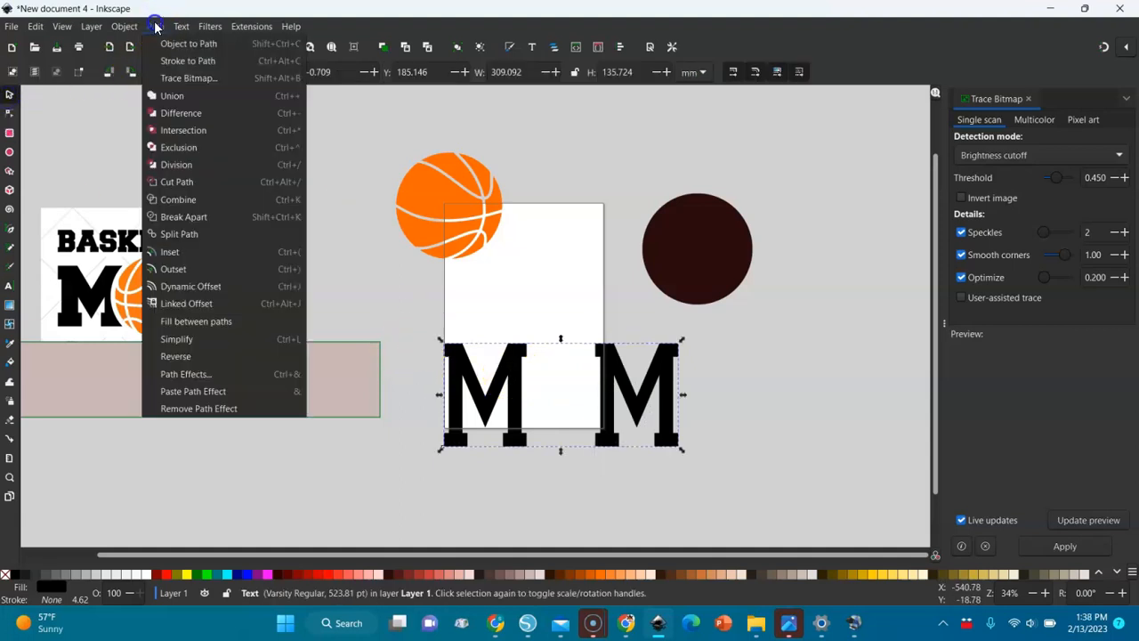
click(184, 45)
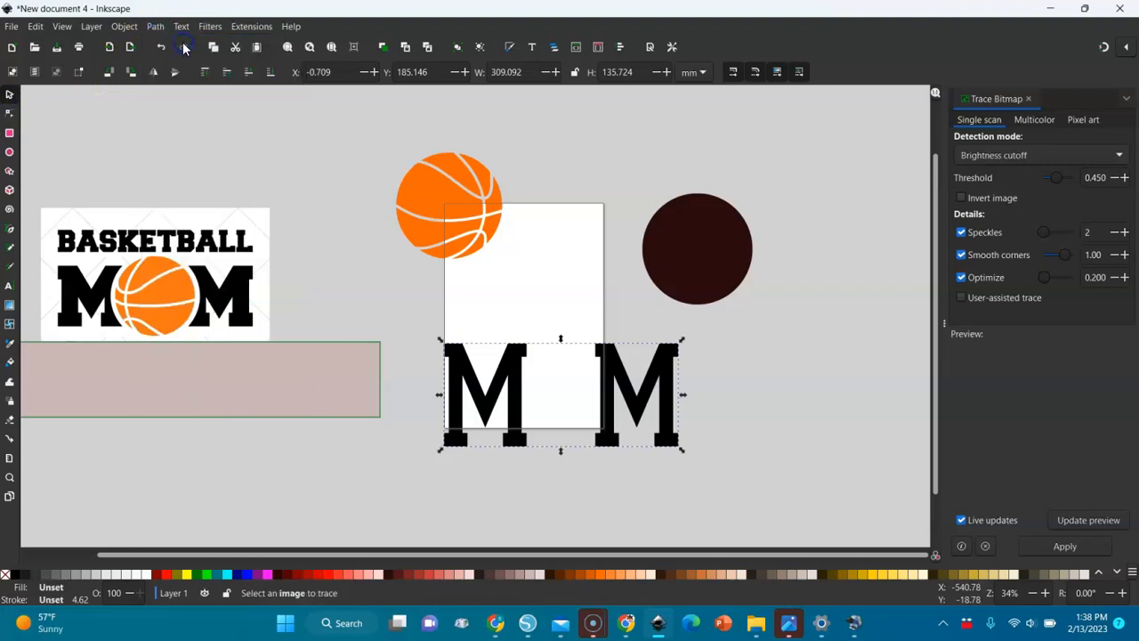
click(124, 27)
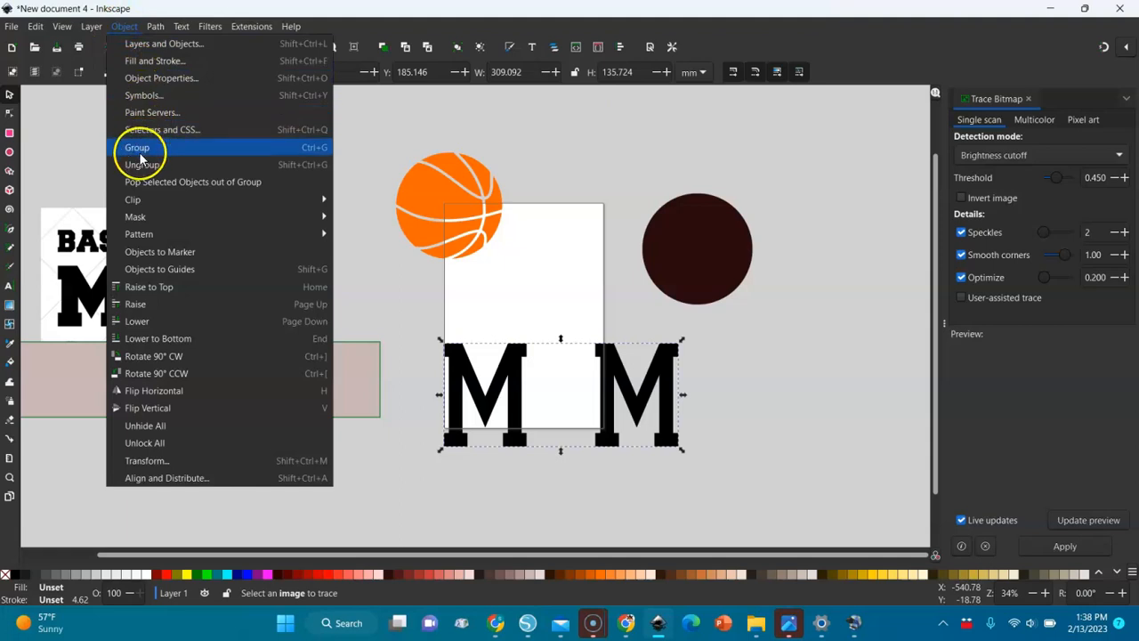
click(138, 165)
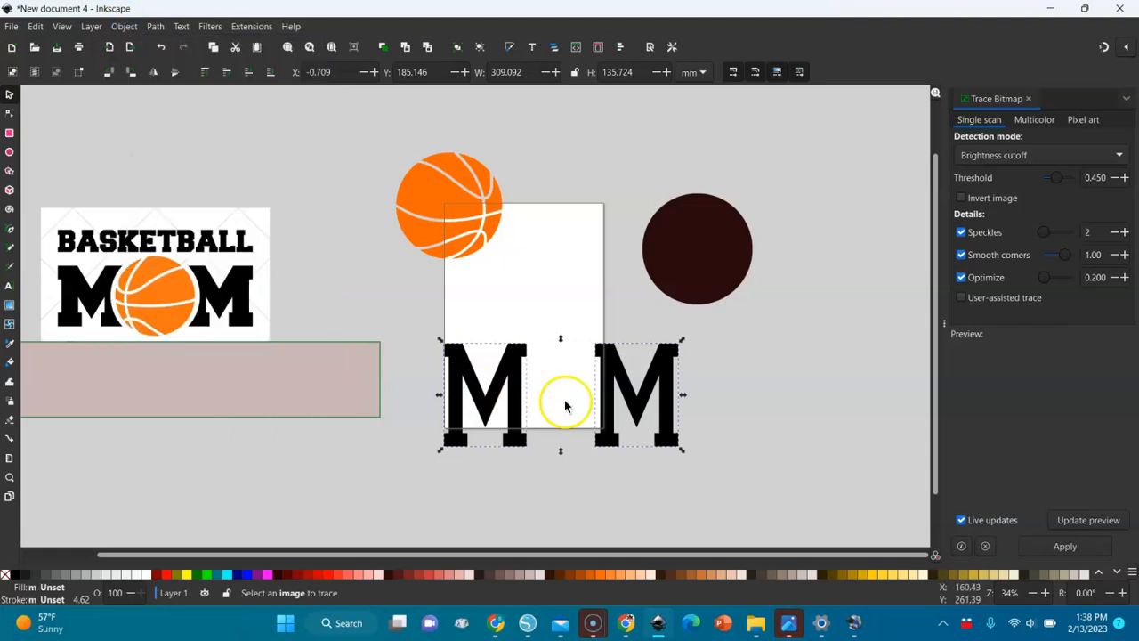
Step: Delete the right-hand M on its own
click(566, 406)
click(630, 402)
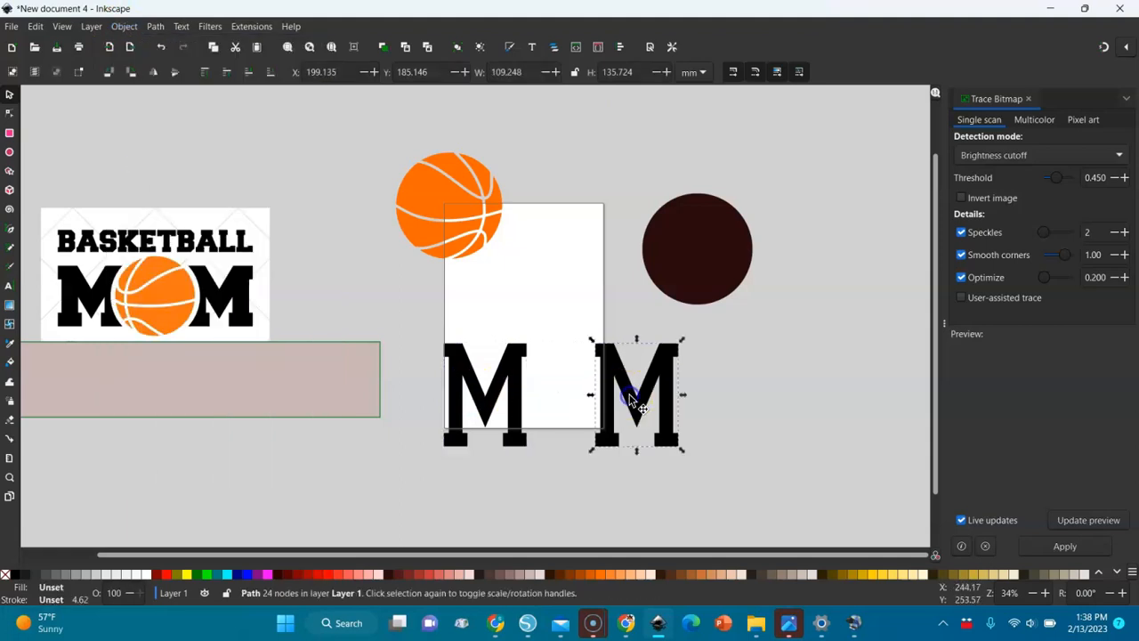
key(Delete)
Step: Squash the remaining M to about 91 mm high and move it fully onto the page
click(505, 380)
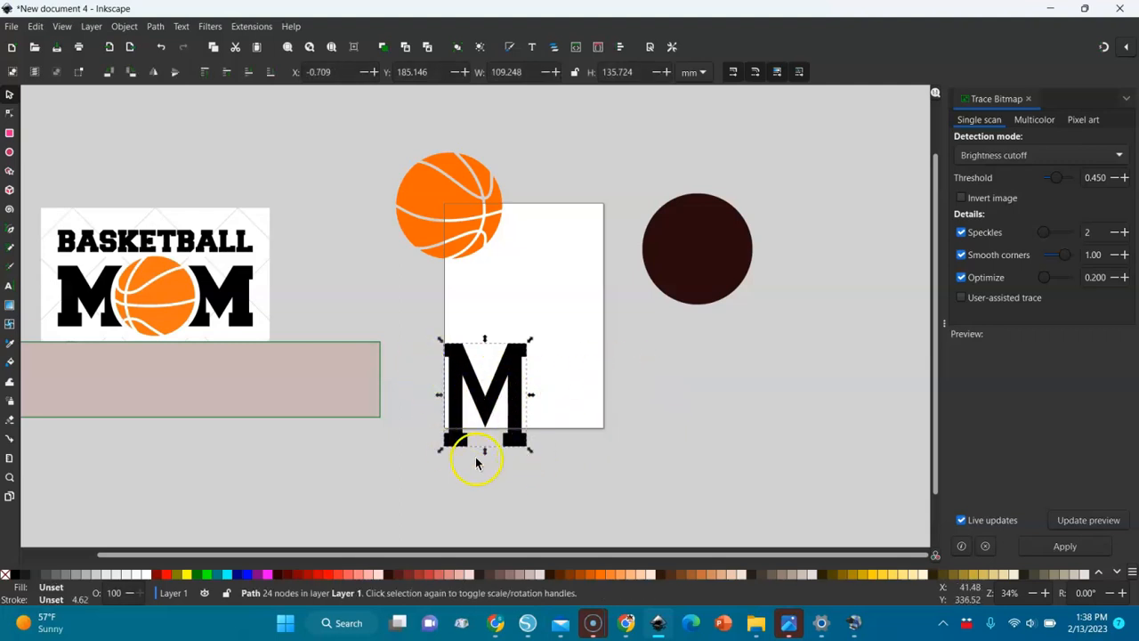
drag(485, 451, 556, 372)
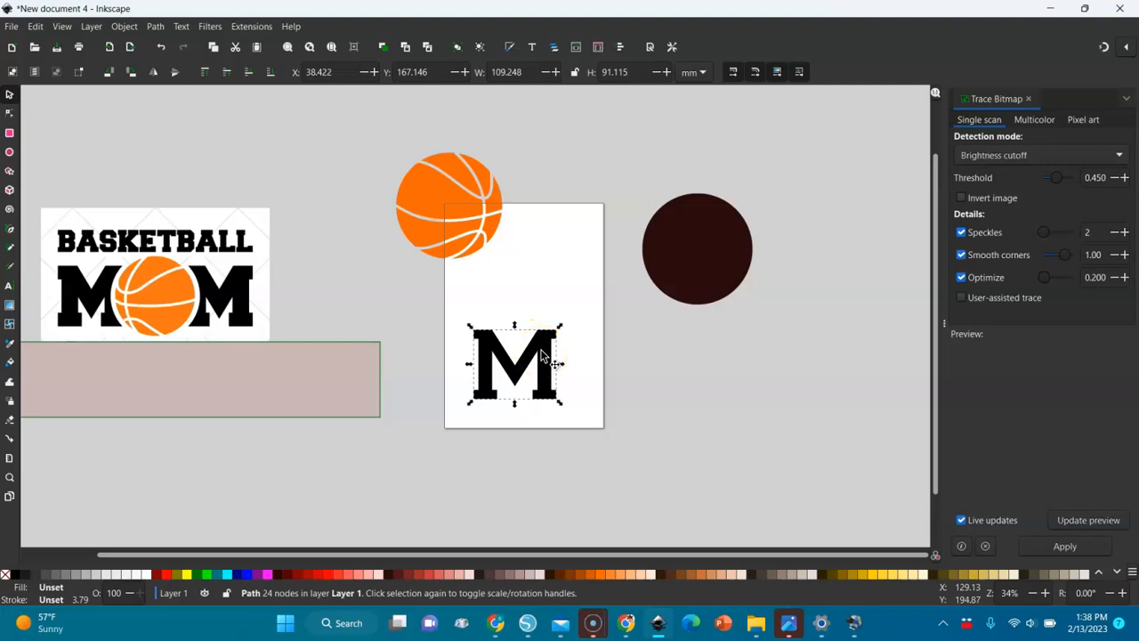
Step: Thicken the M by repeatedly outsetting its path to about 122 by 104 mm, and move it over the page's left edge
click(156, 26)
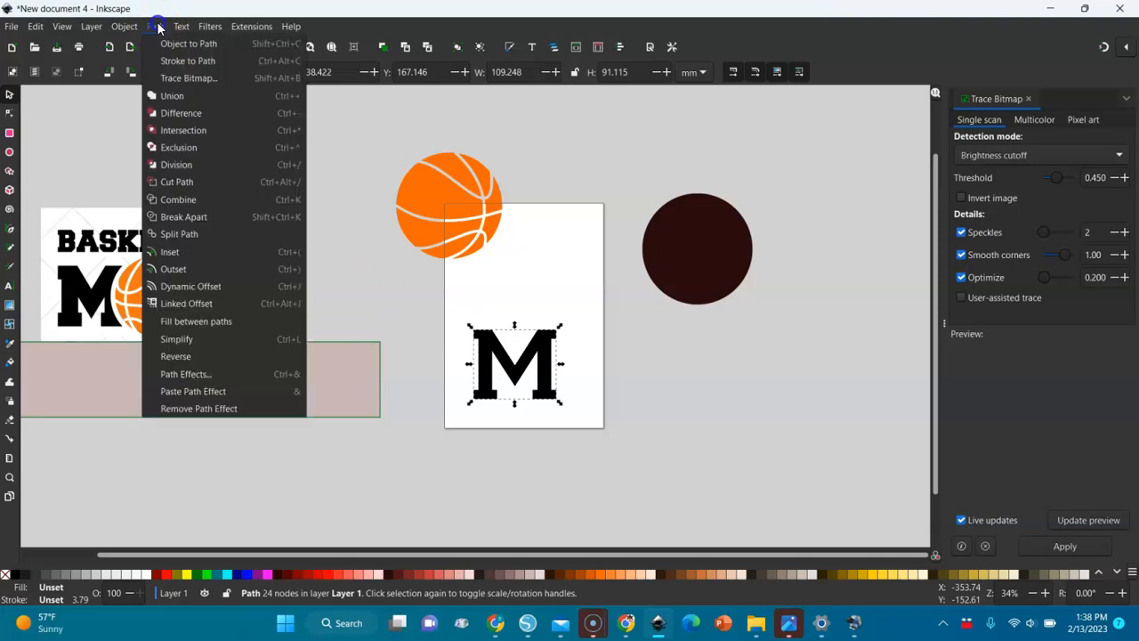
click(175, 270)
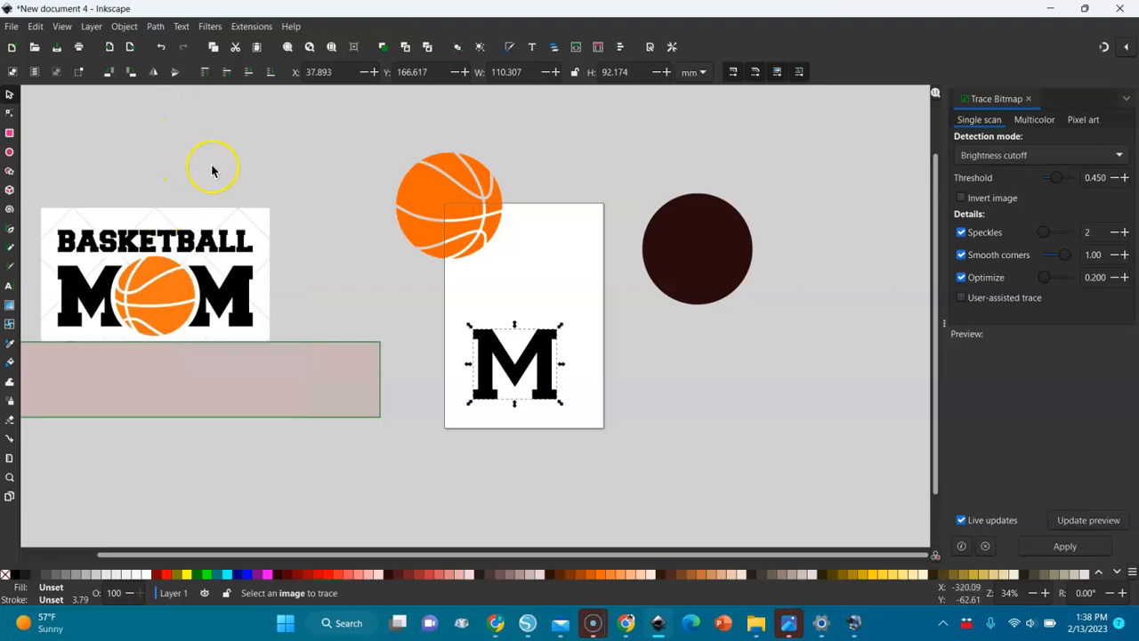
click(155, 26)
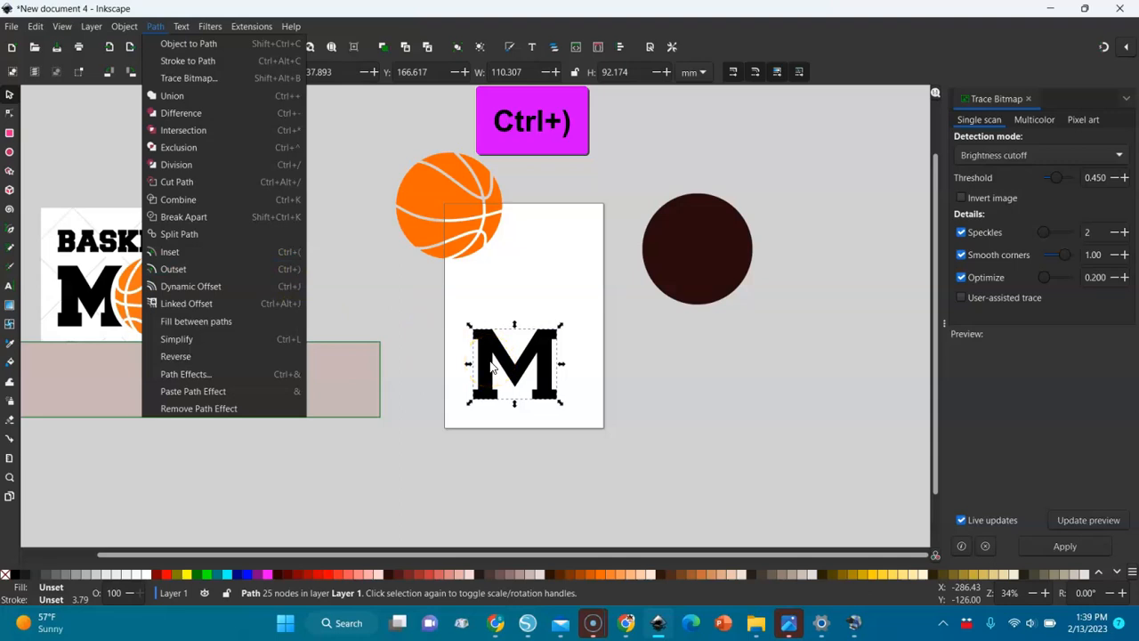
click(508, 307)
click(490, 346)
key(ctrl+parenright)
key(ctrl+parenright)
key(ctrl+parenright)
key(ctrl+parenright)
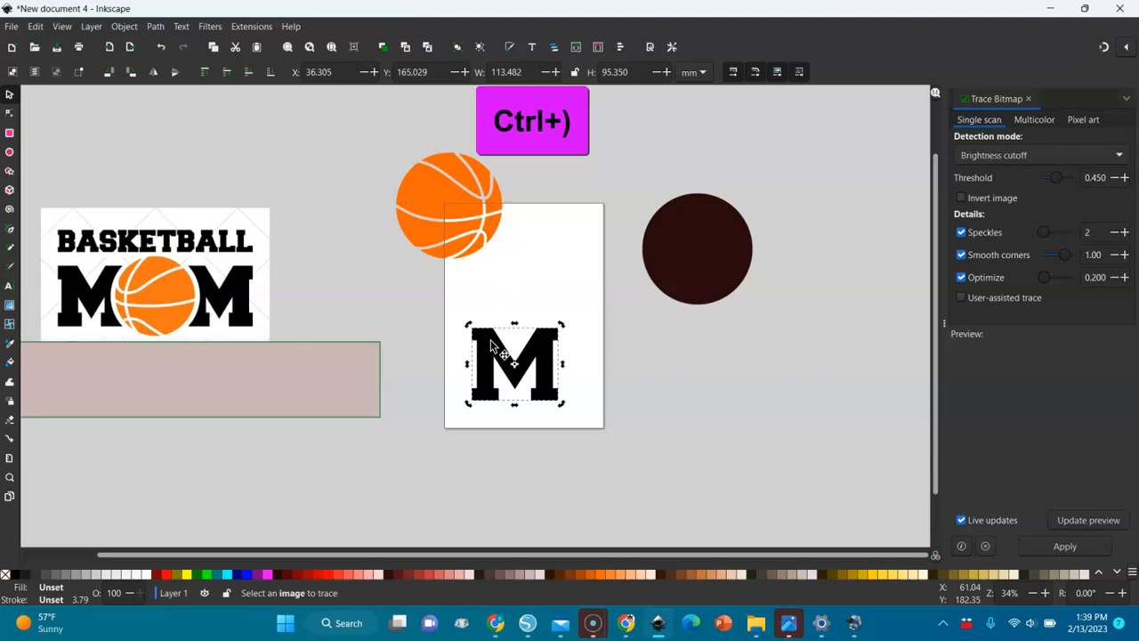
key(ctrl+parenright)
key(ctrl+parenright)
key(ctrl+parenright)
key(ctrl+parenright)
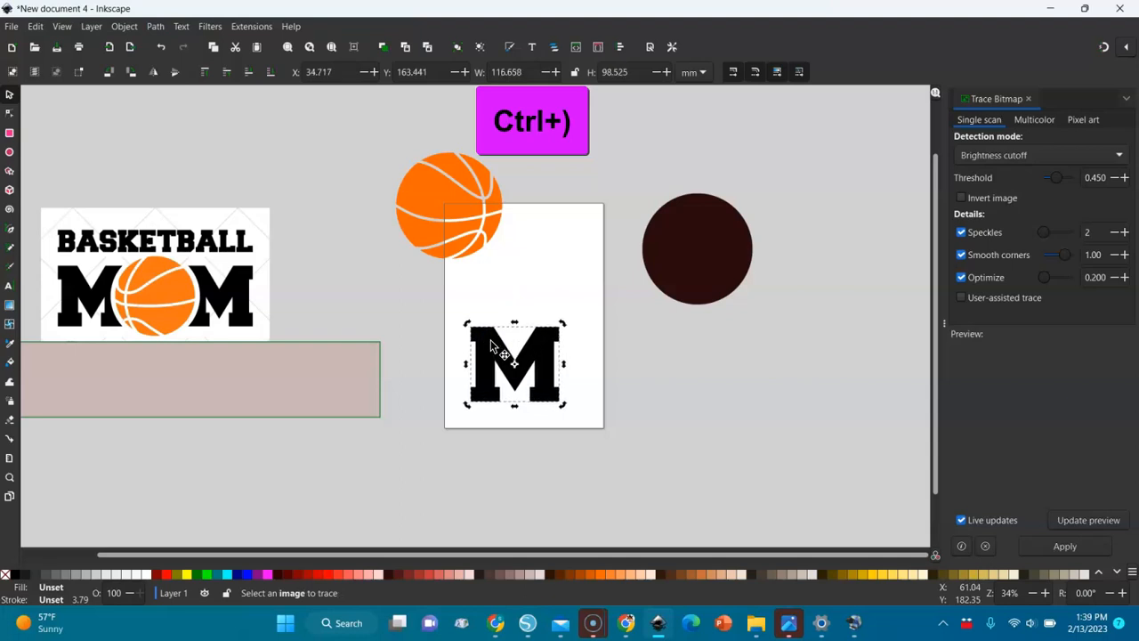
key(ctrl+parenright)
key(ctrl+parenright)
key(ctrl+parenright)
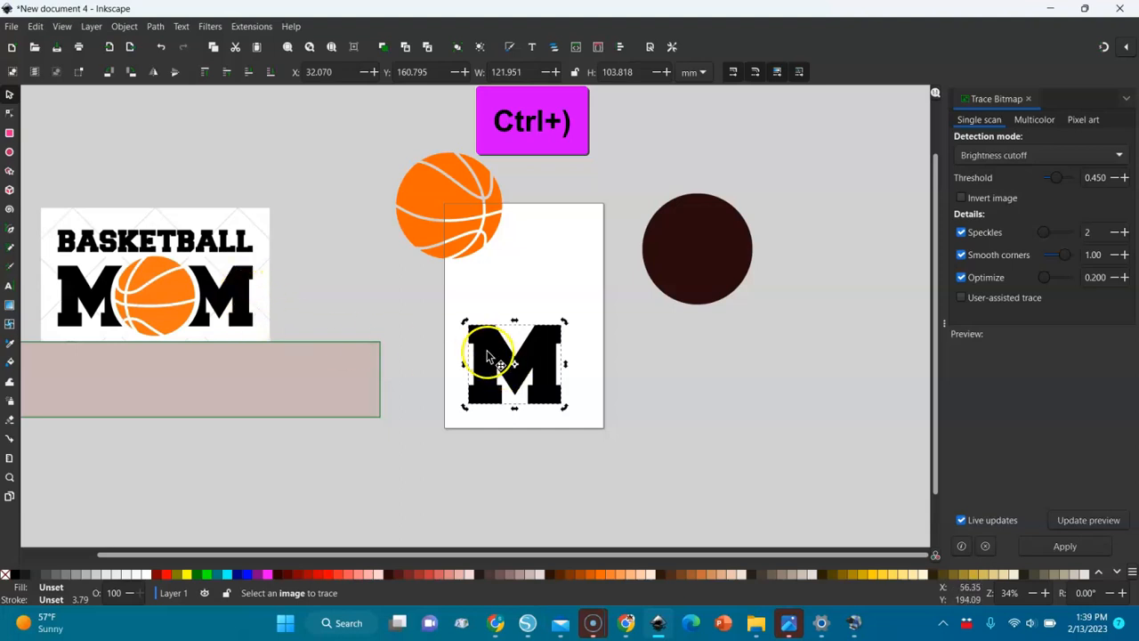
drag(500, 363, 443, 345)
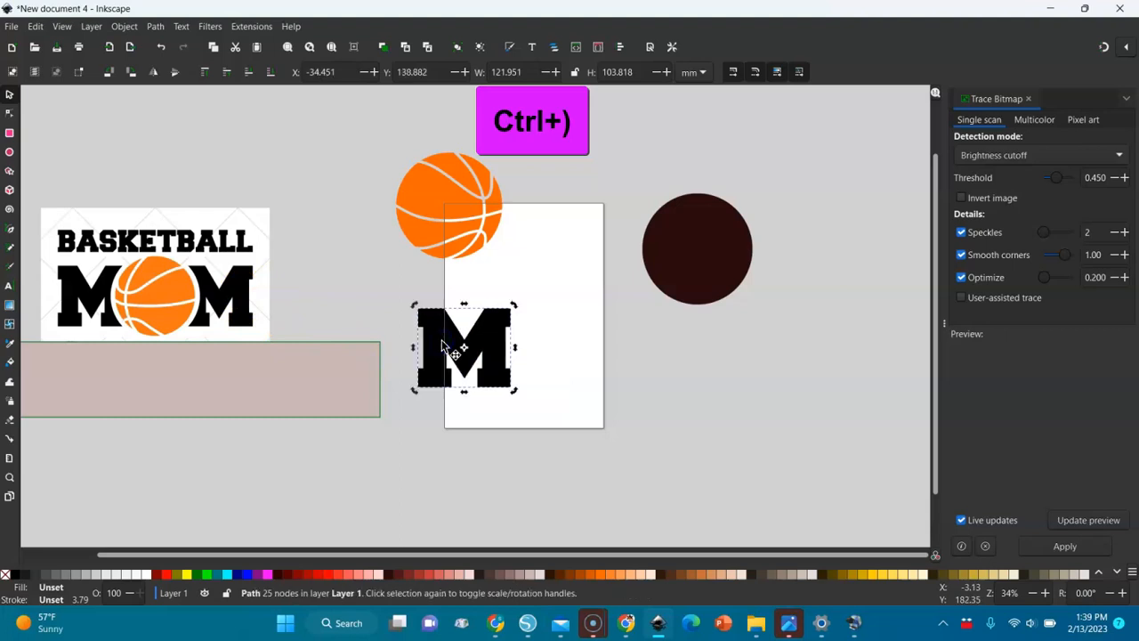
Step: Duplicate the M and place the copy about 205 mm to the right, past the page's right edge
right_click(442, 345)
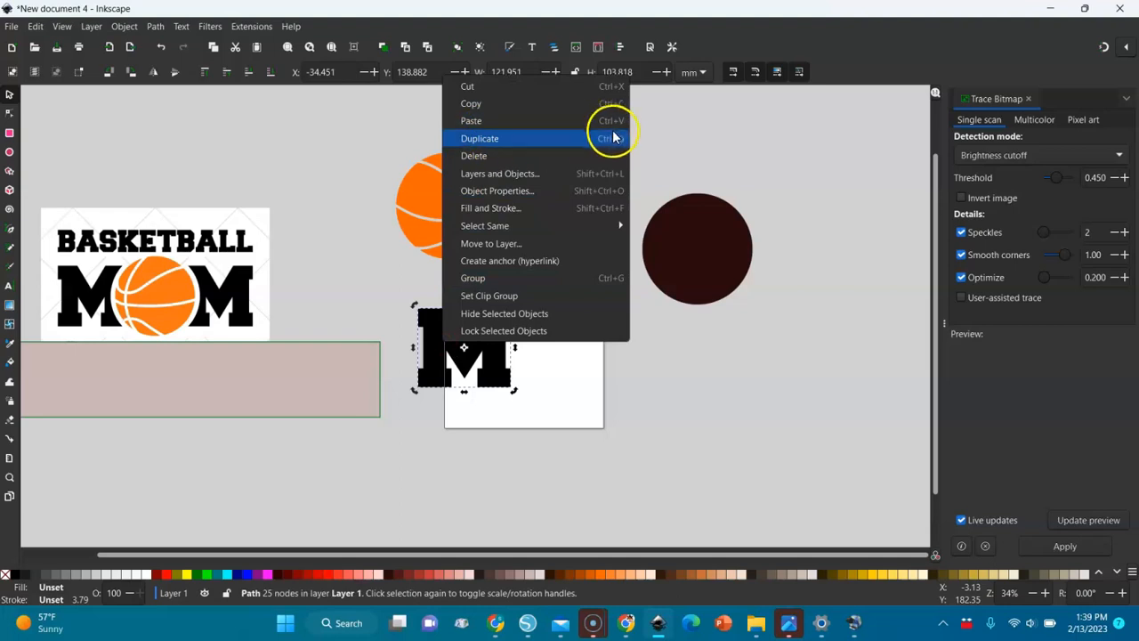
click(482, 138)
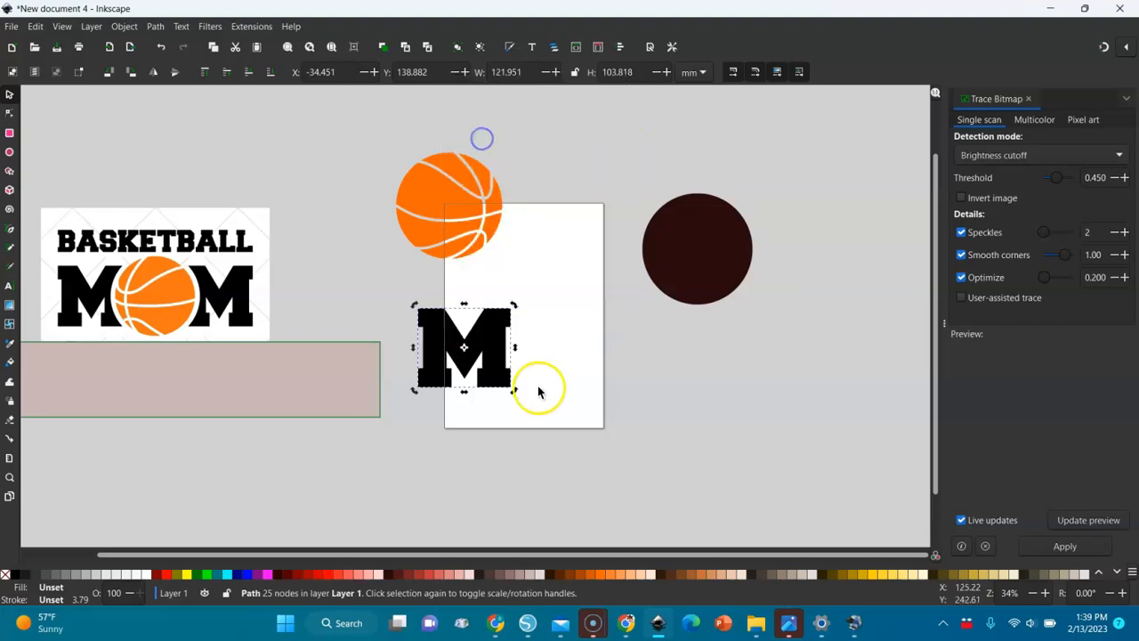
drag(498, 365, 663, 361)
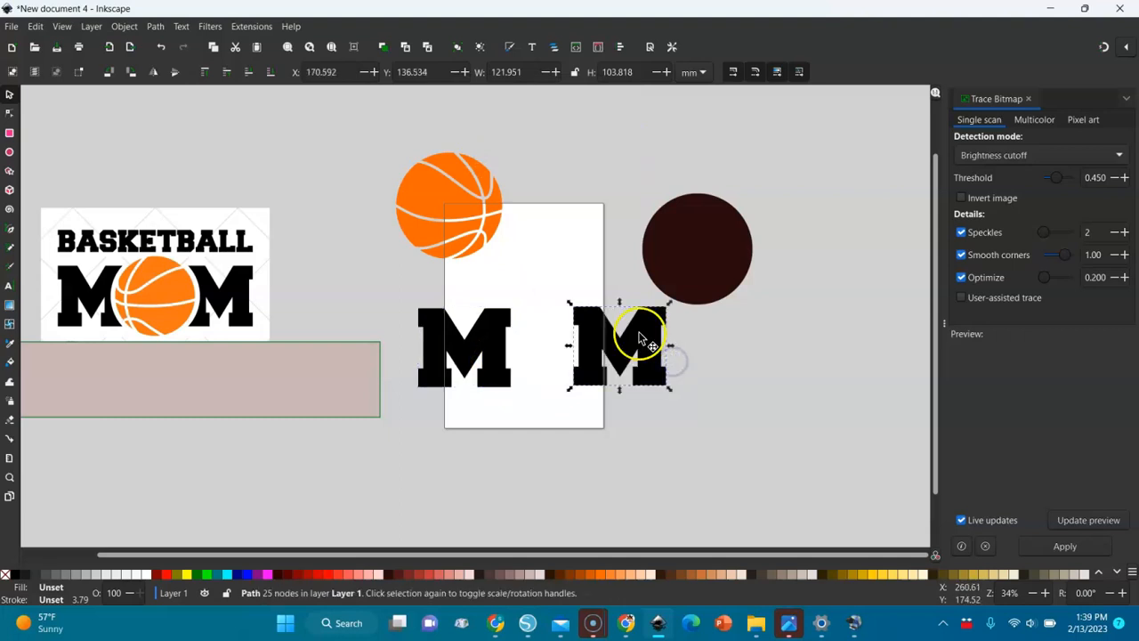
Step: Align the two Ms on their common horizontal axis, relative to the selection area
drag(403, 285, 707, 407)
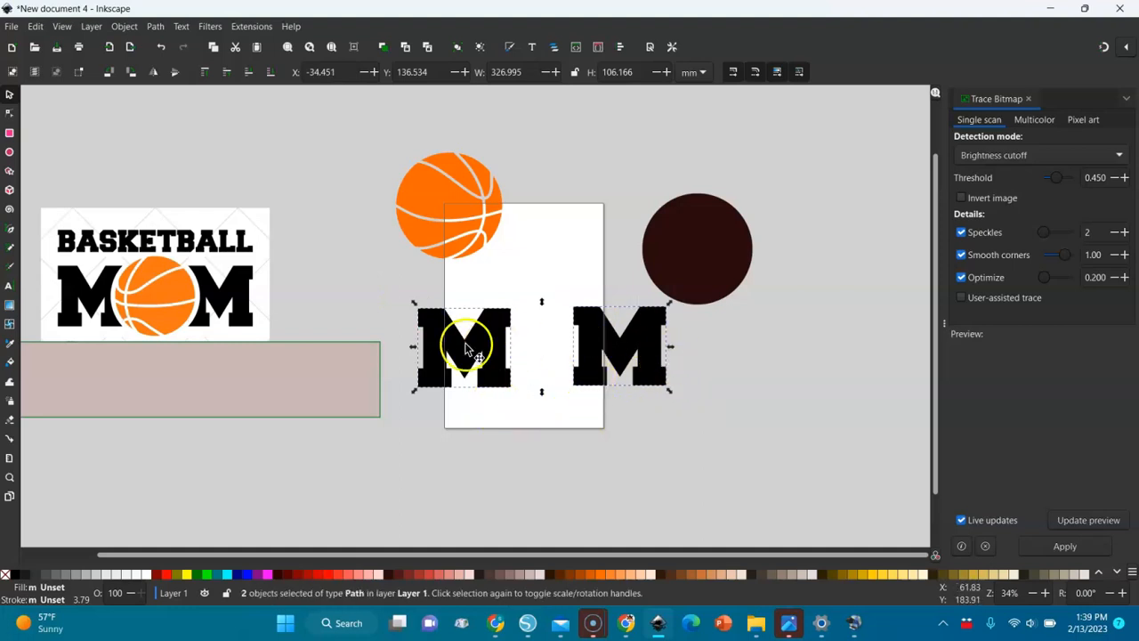
click(123, 27)
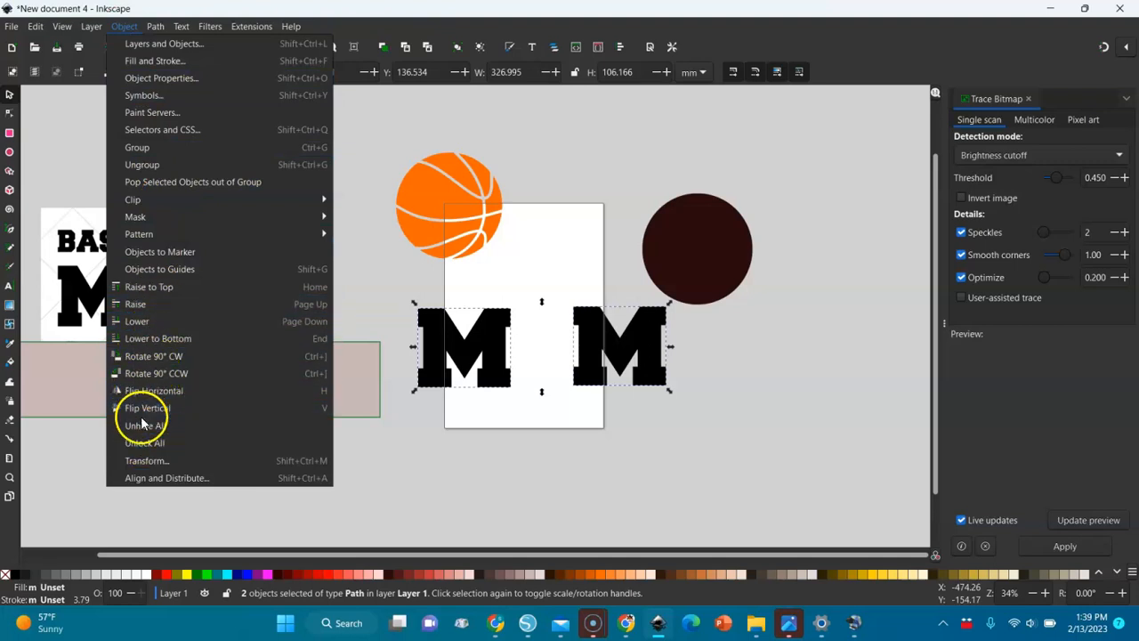
click(163, 482)
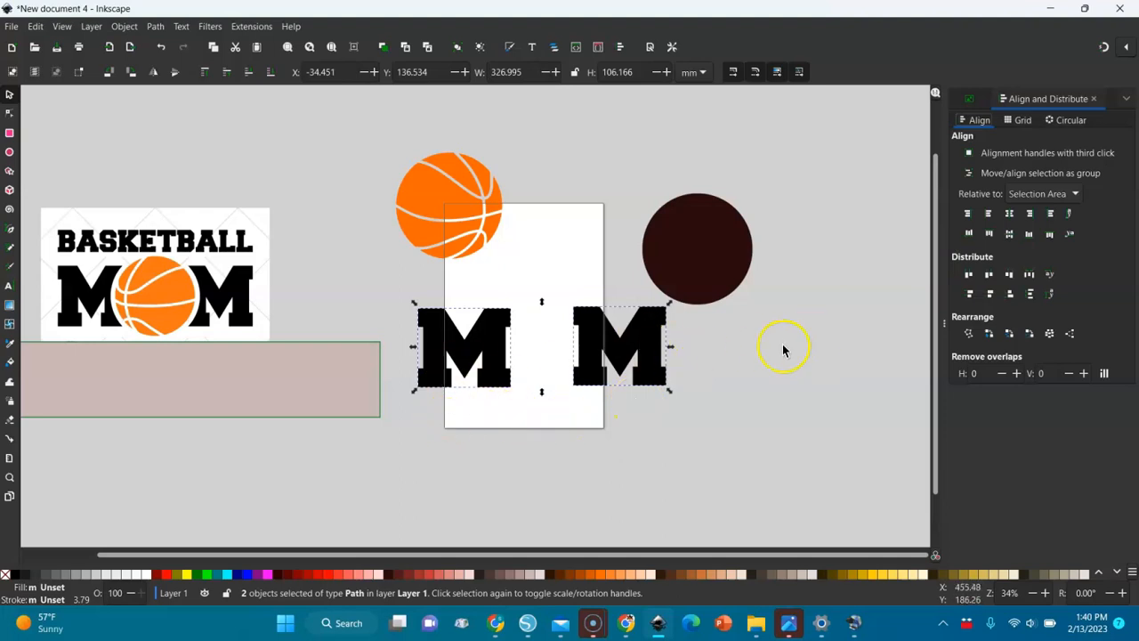
click(1009, 234)
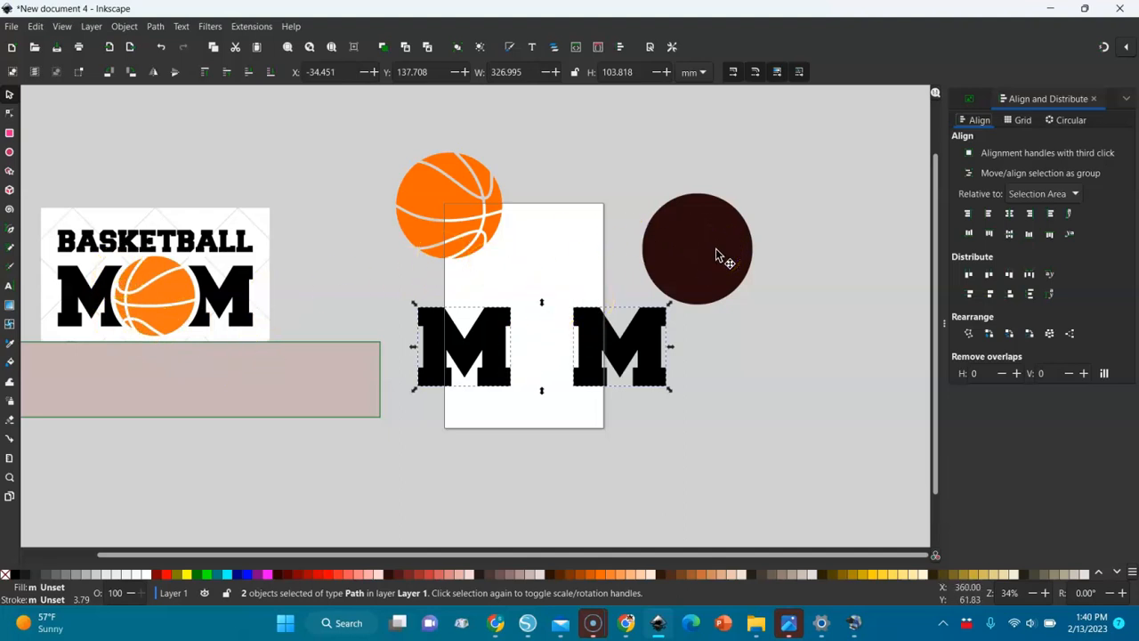
Step: Move the dark circle so it partly overlaps the orange basketball and lower it to the bottom of the stack
drag(718, 255, 450, 210)
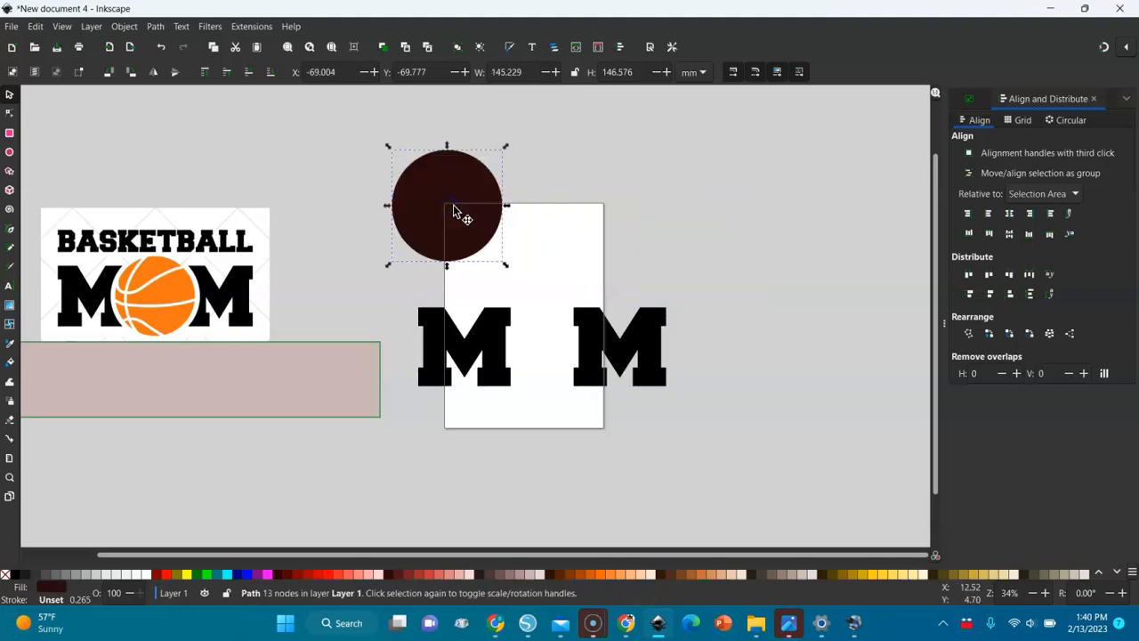
drag(471, 184, 545, 189)
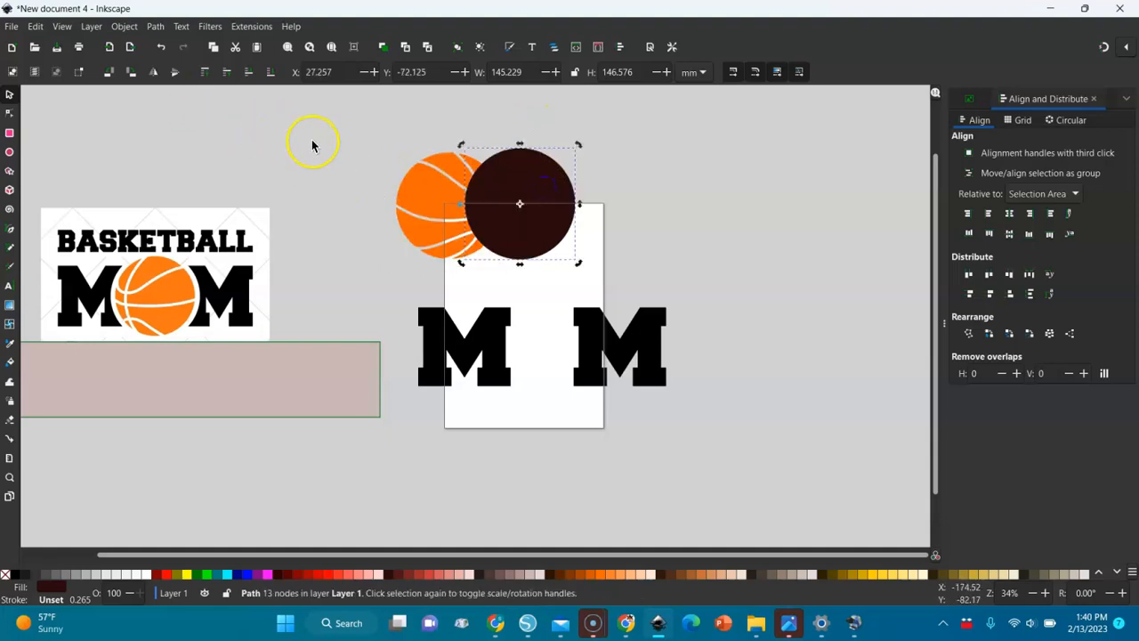
click(123, 26)
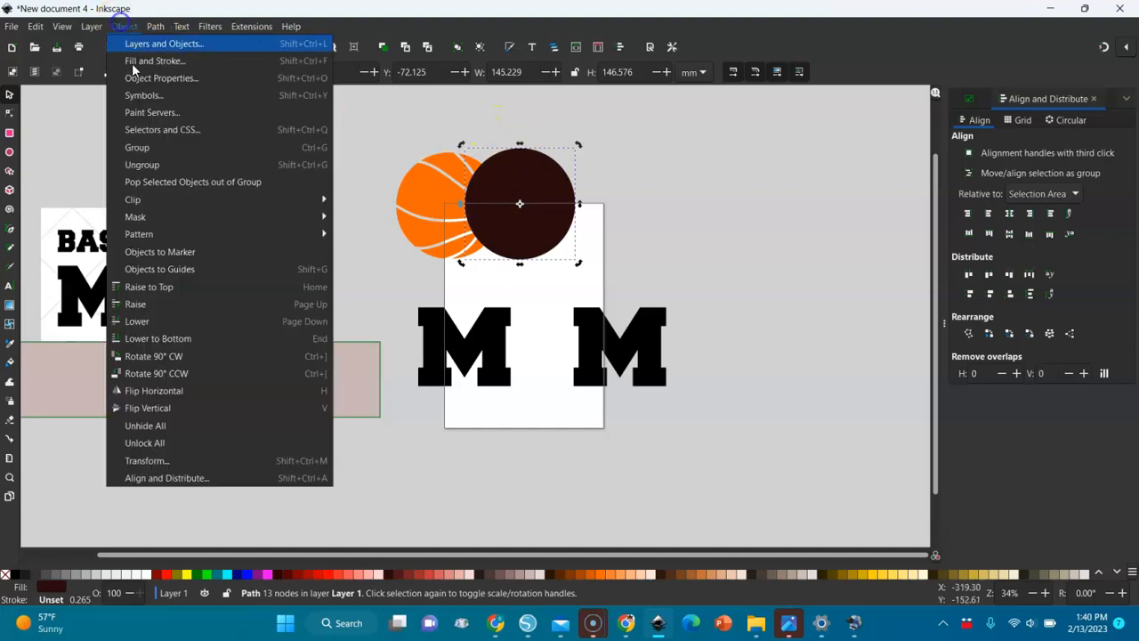
click(171, 339)
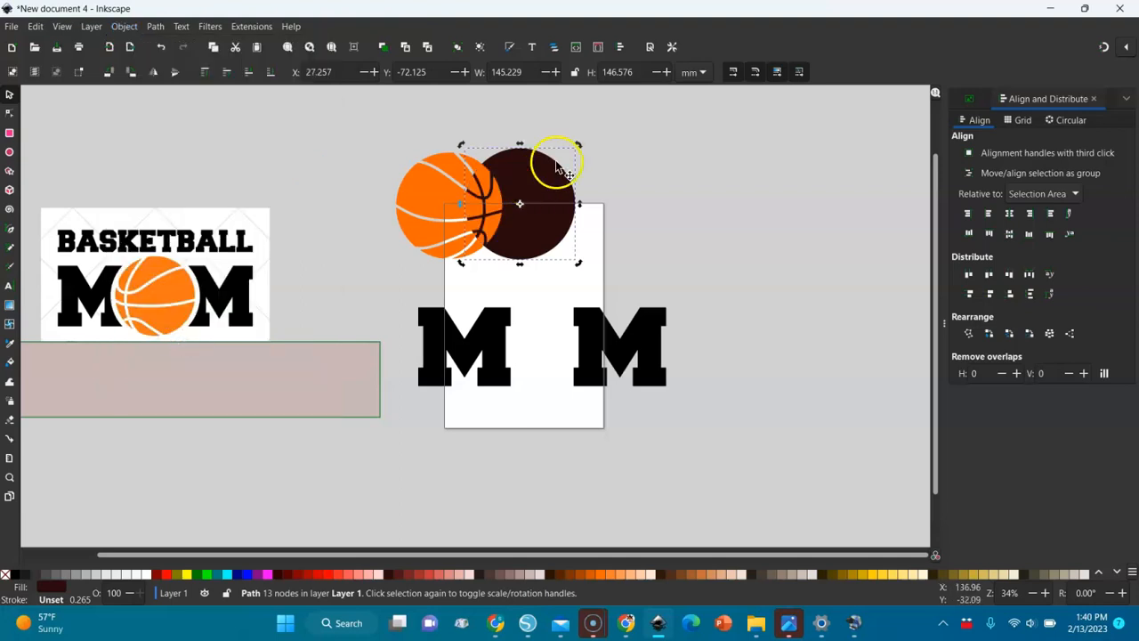
Step: Centre the basketball and dark circle on each other along both axes and group them
drag(610, 136, 341, 294)
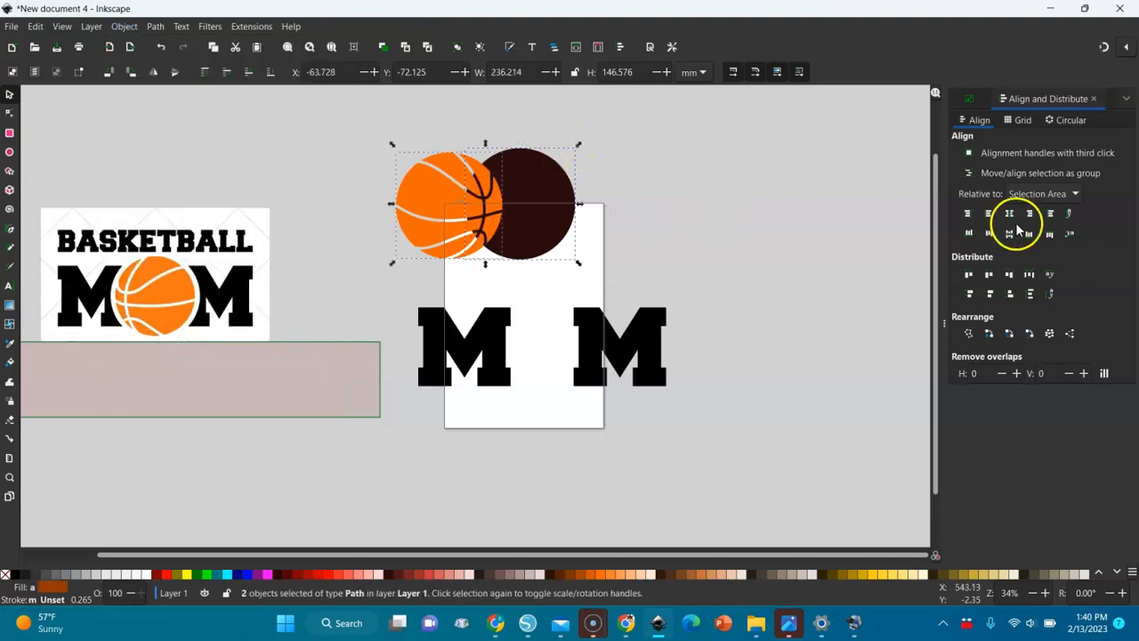
click(1010, 213)
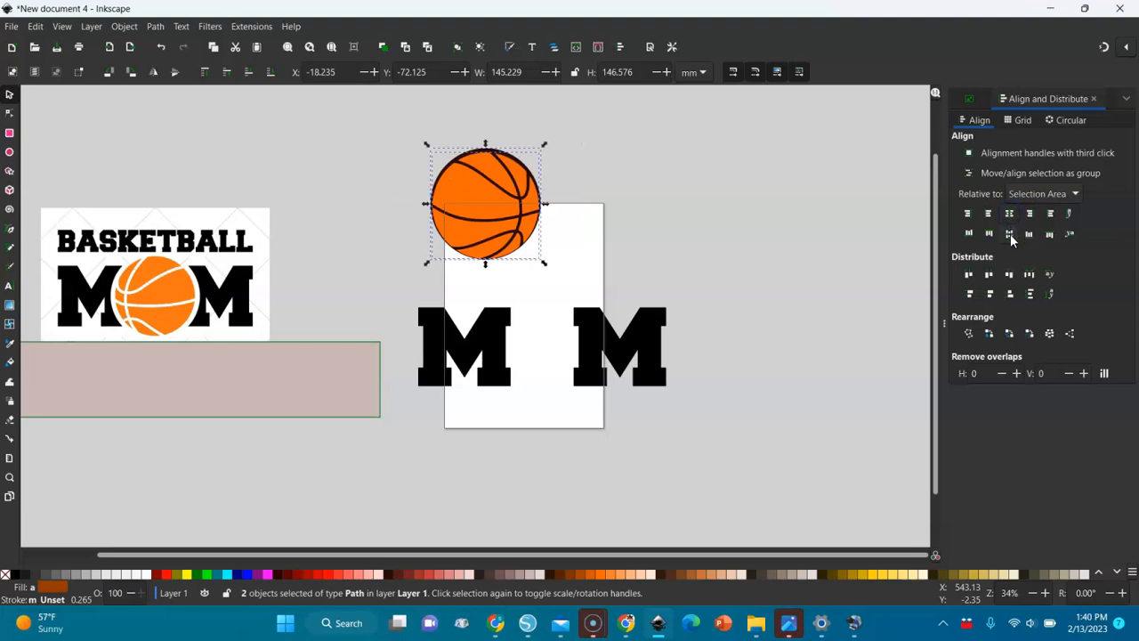
click(1010, 234)
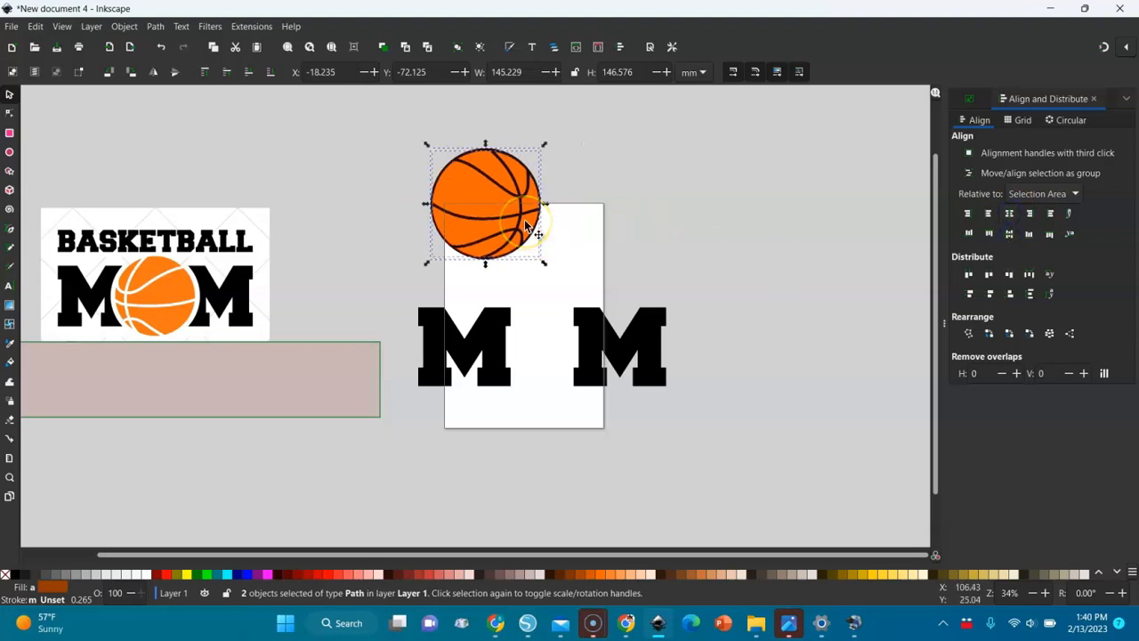
key(ctrl+g)
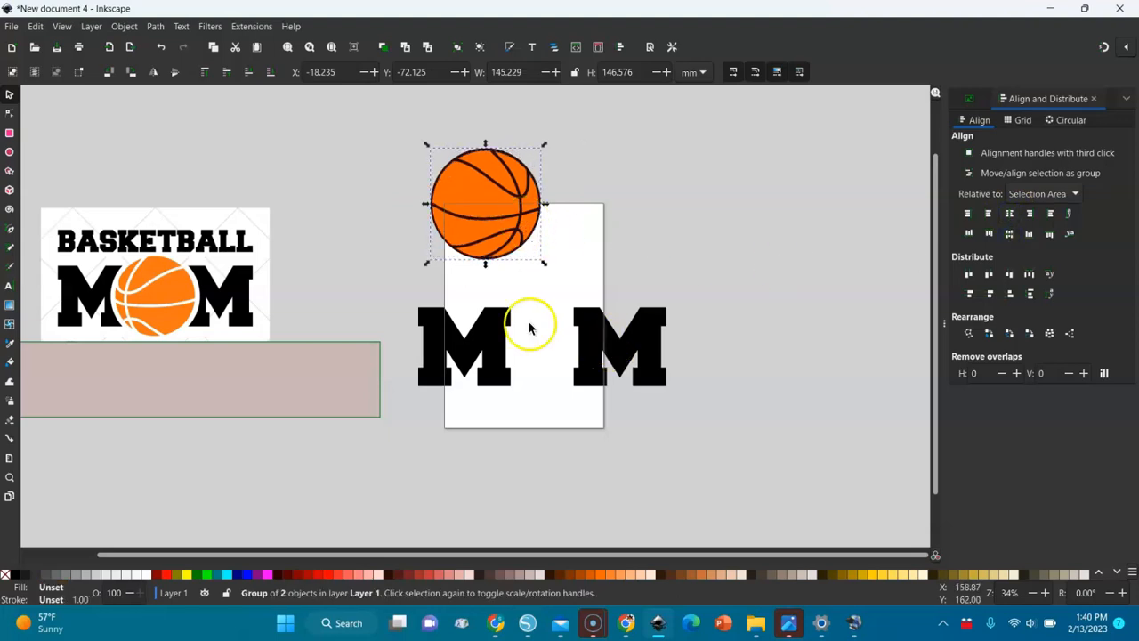
Step: Move the basketball group into the gap between the two Ms and raise it to the top
drag(492, 210, 558, 366)
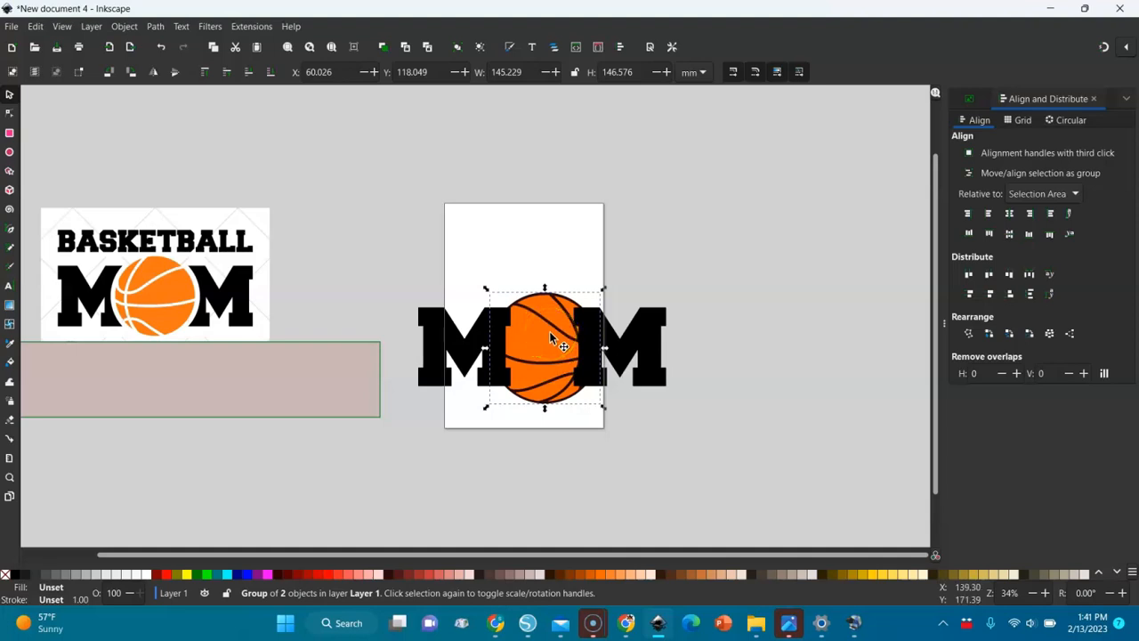
key(Home)
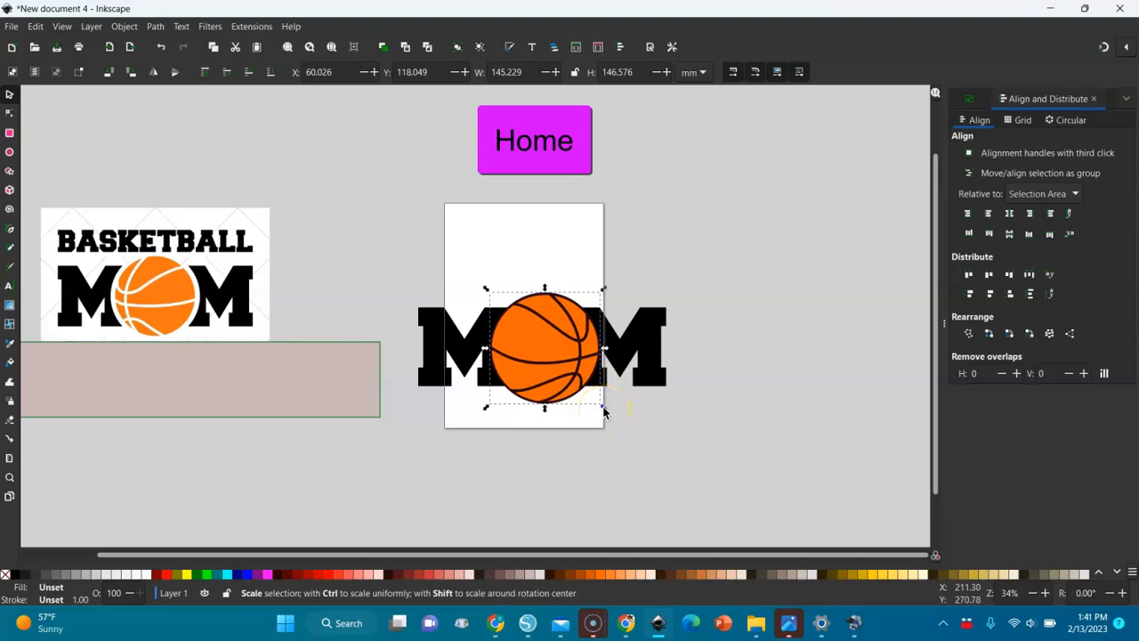
Step: Scale the basketball group proportionally to about 133 by 134 mm and position it in the middle between the Ms
drag(602, 404, 579, 381)
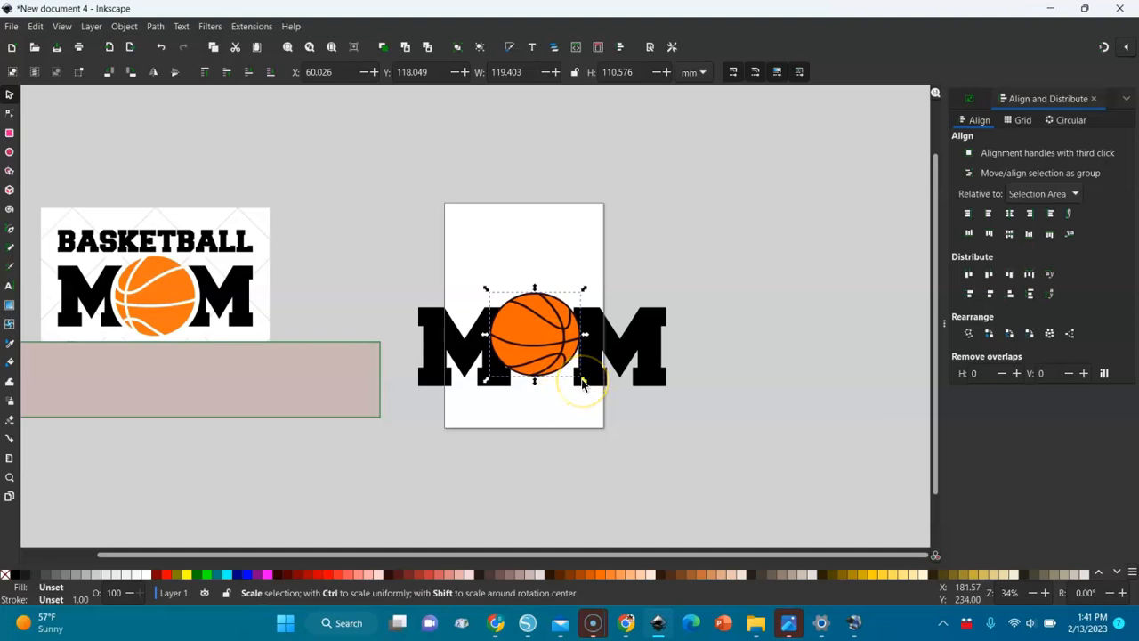
key(ctrl+z)
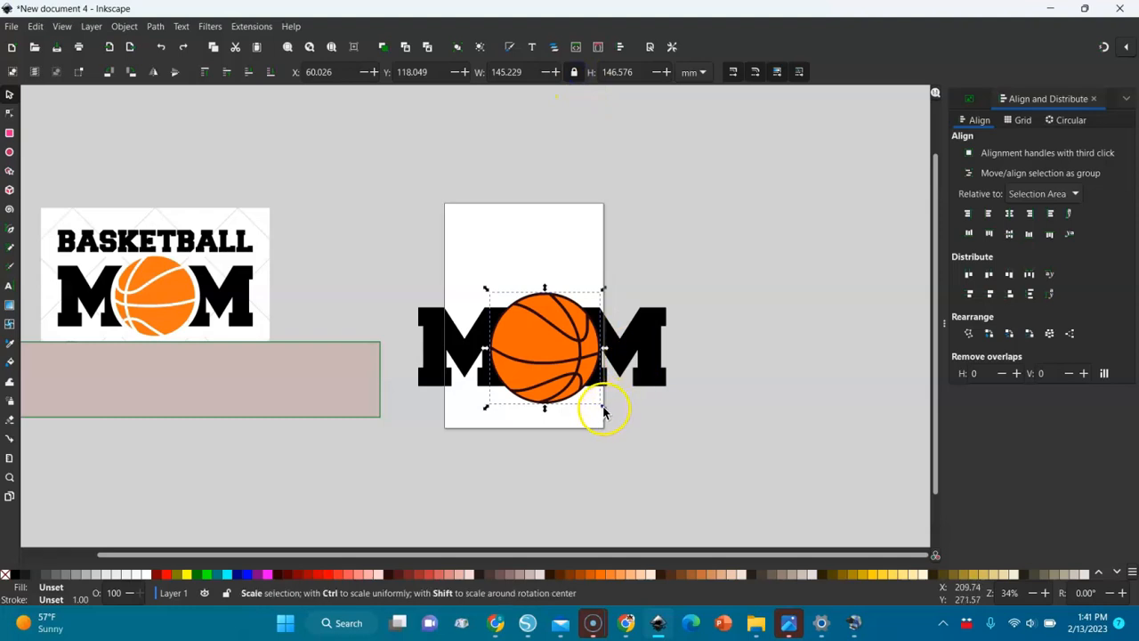
drag(604, 410, 581, 385)
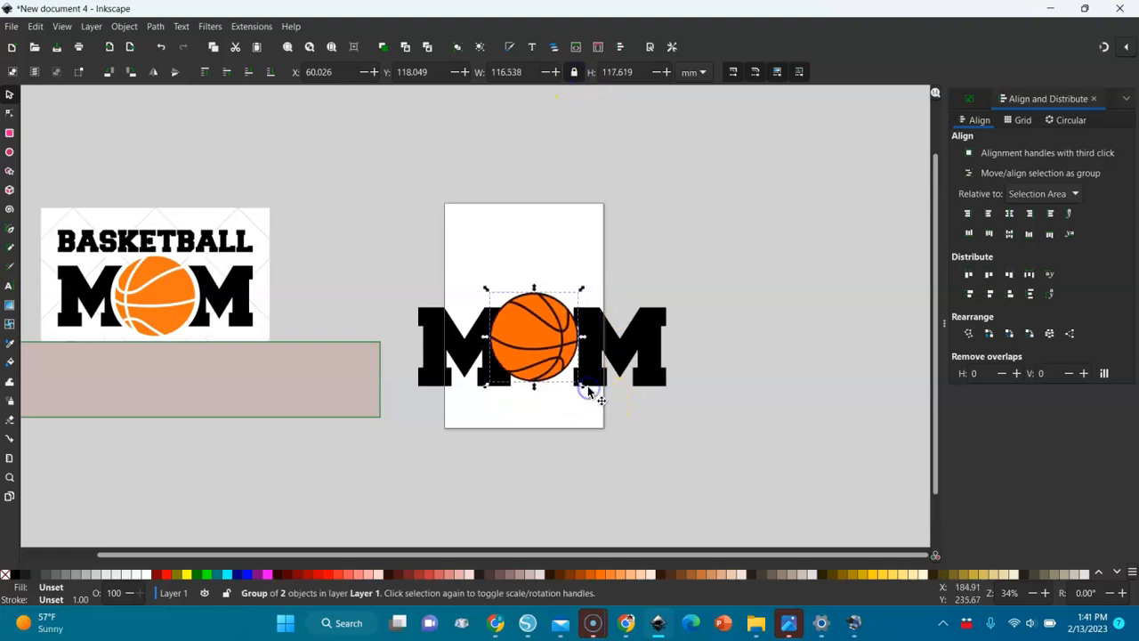
drag(549, 349, 572, 366)
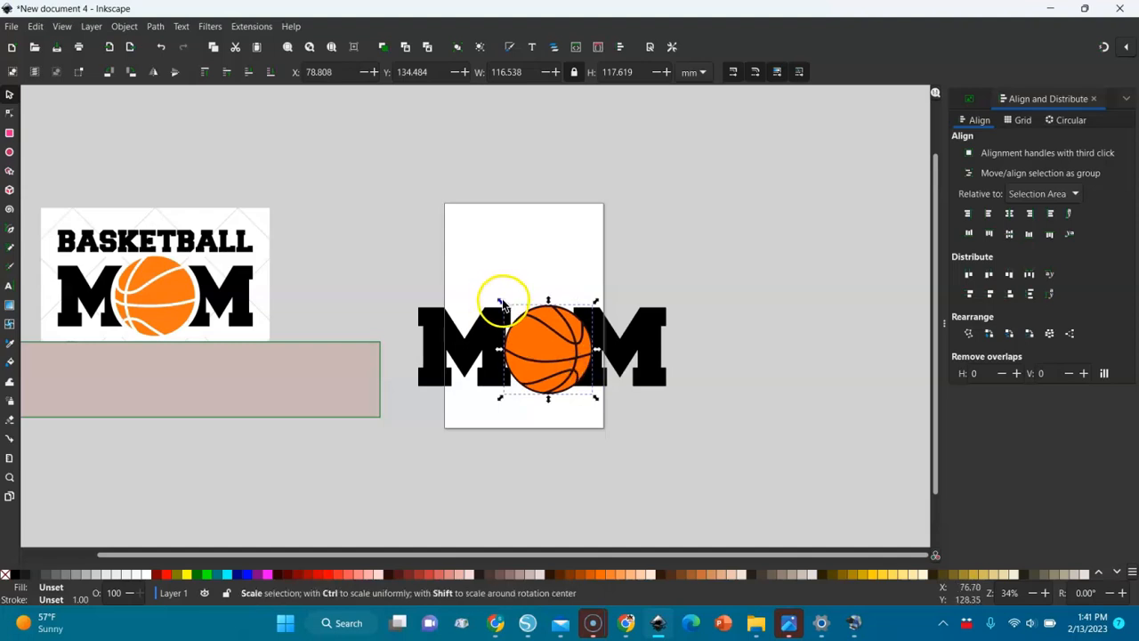
drag(503, 303, 488, 289)
drag(544, 345, 540, 350)
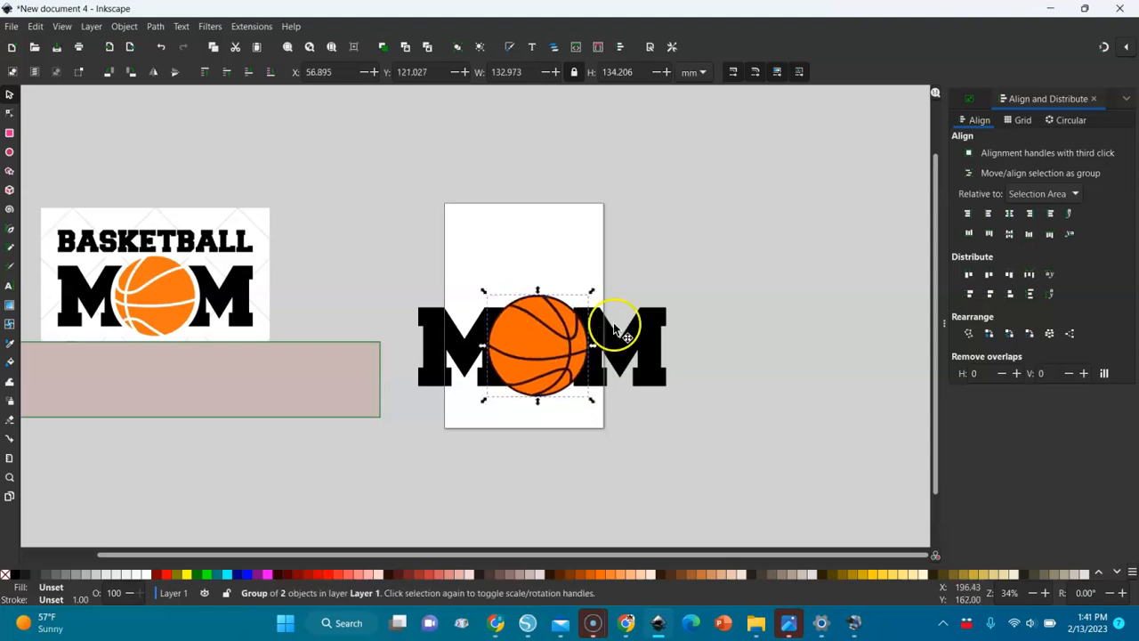
Step: Group the two Ms and align them with the basketball group on their common horizontal axis
shift+click(643, 363)
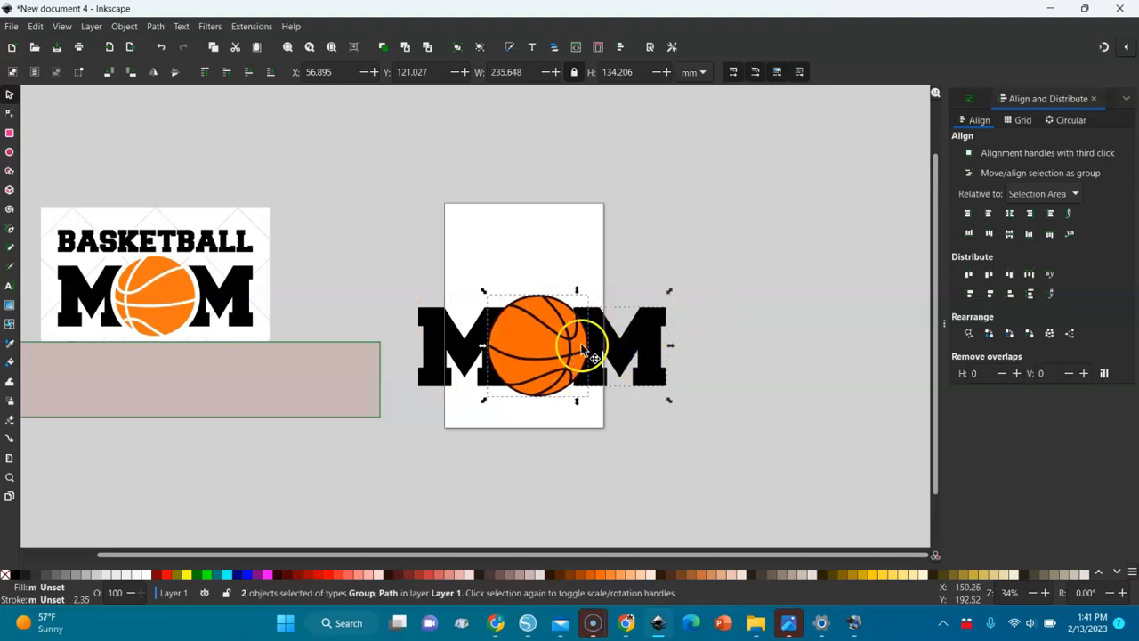
click(725, 306)
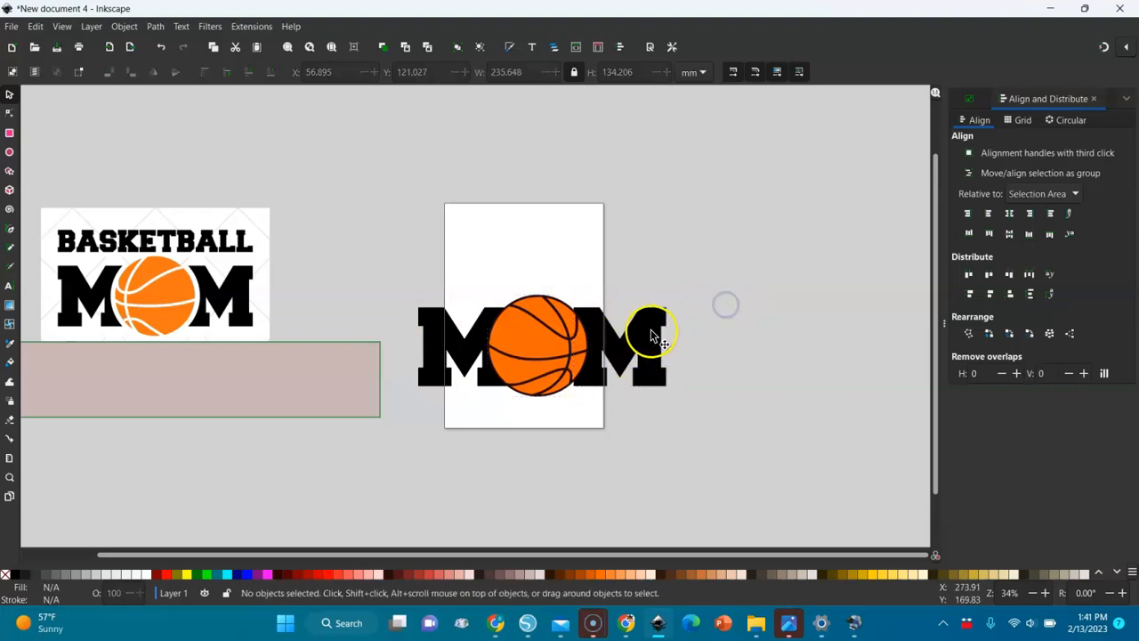
click(651, 334)
click(458, 343)
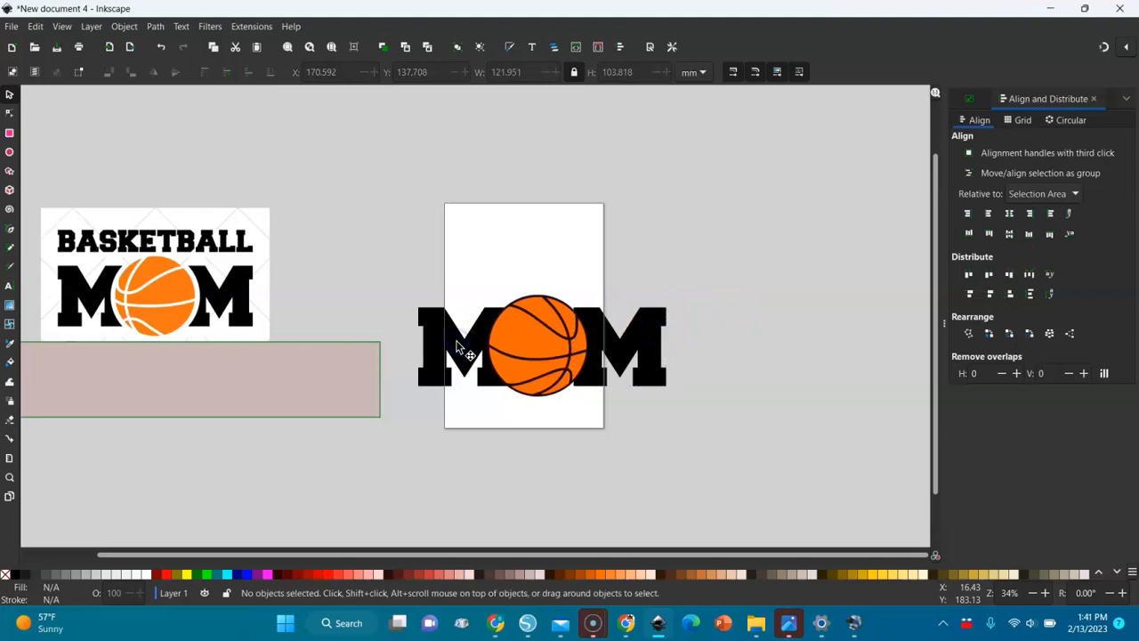
click(458, 345)
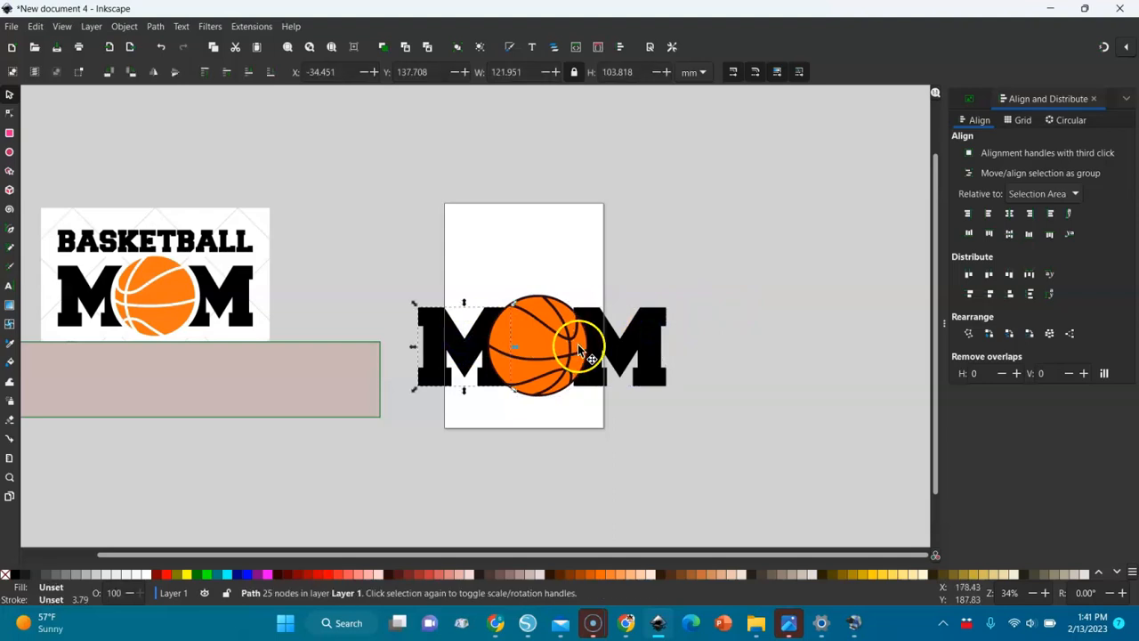
shift+click(632, 354)
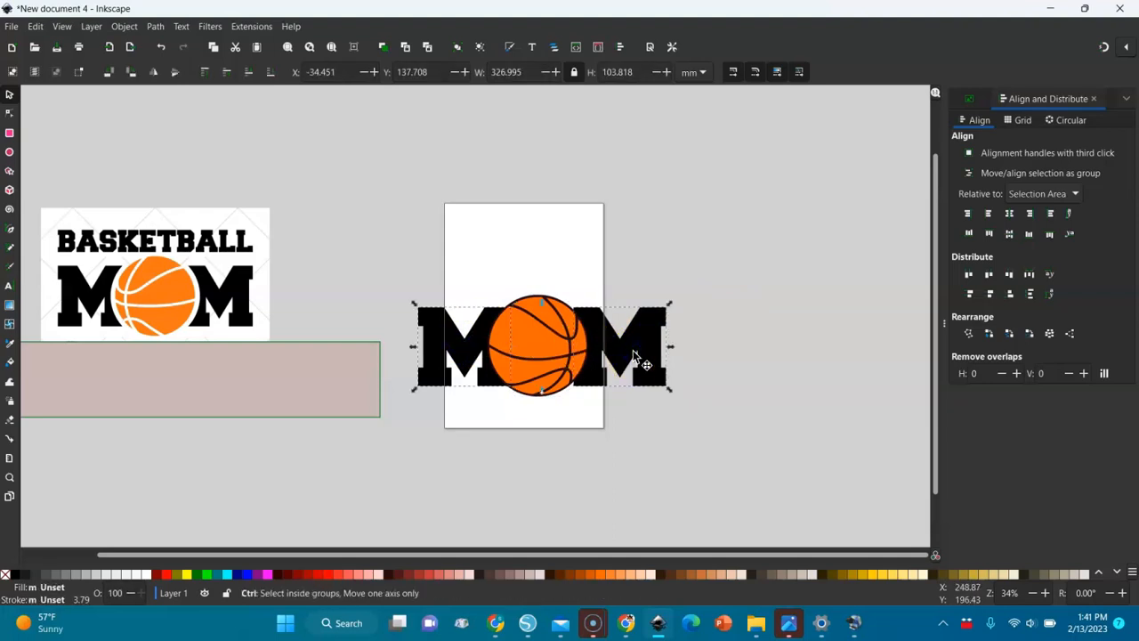
key(ctrl+g)
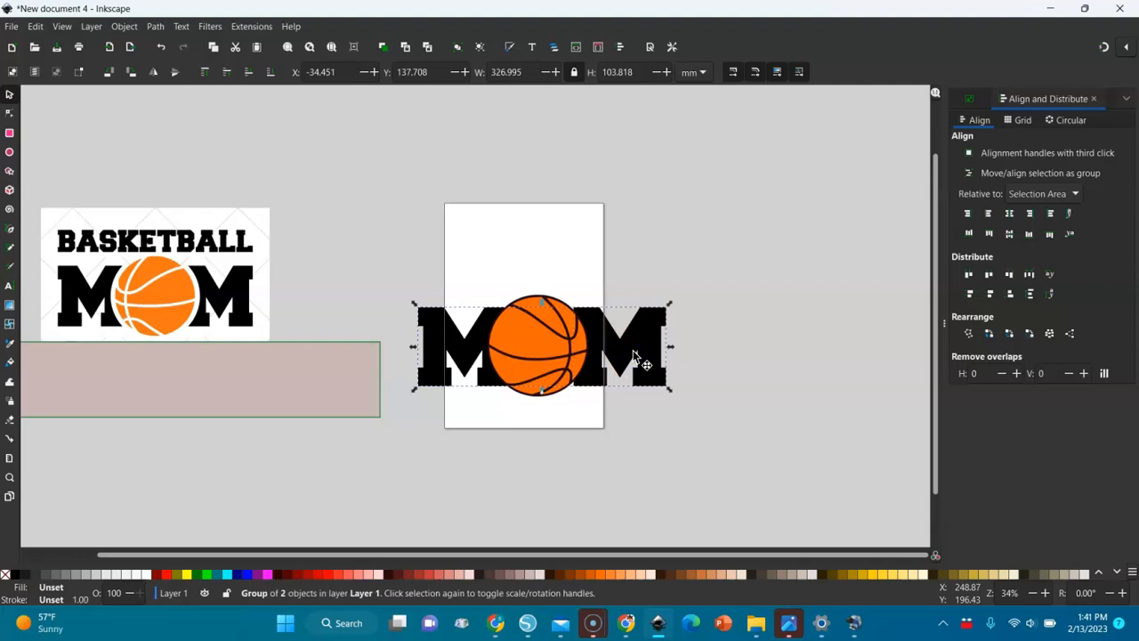
shift+click(549, 335)
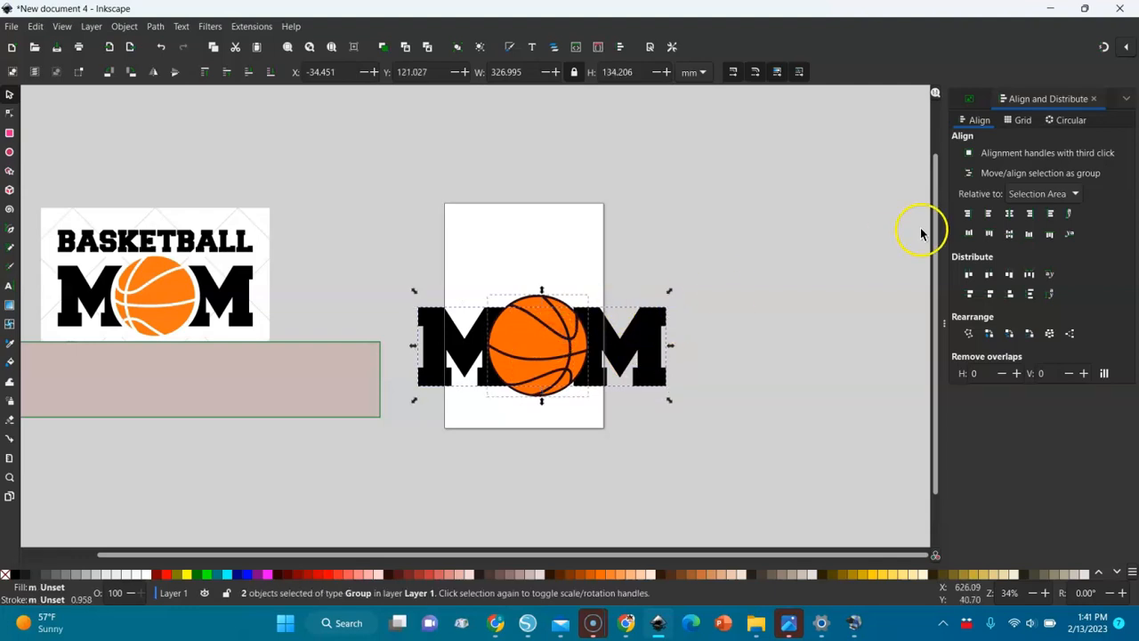
click(1010, 233)
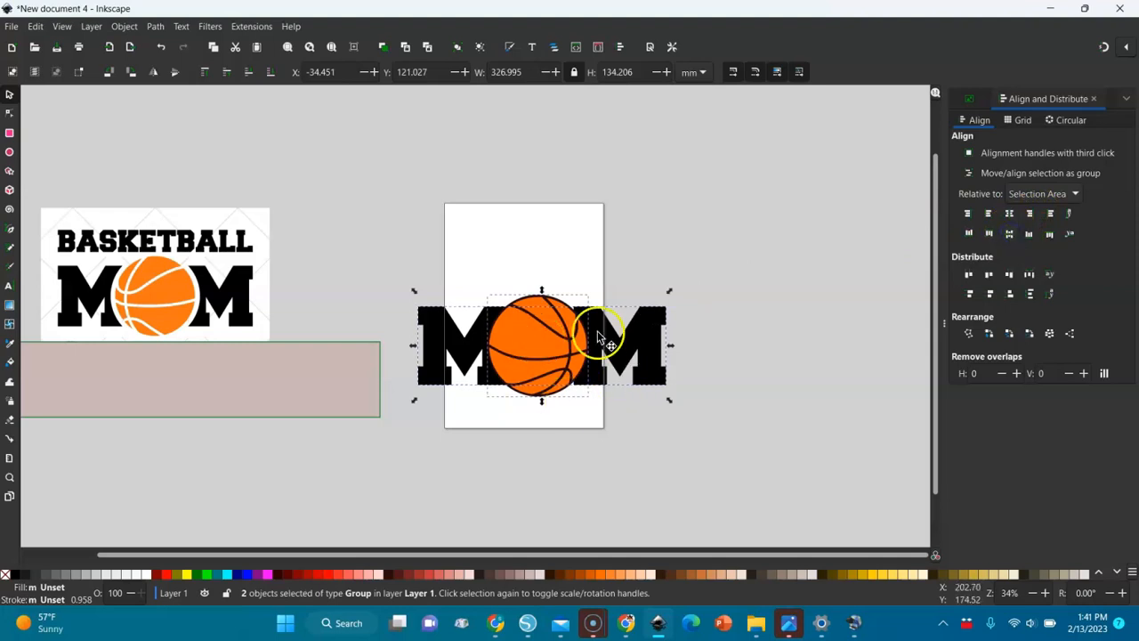
Step: Ungroup the basketball group into the orange ball and its dark backing circle
click(734, 312)
click(562, 361)
key(ctrl+shift+g)
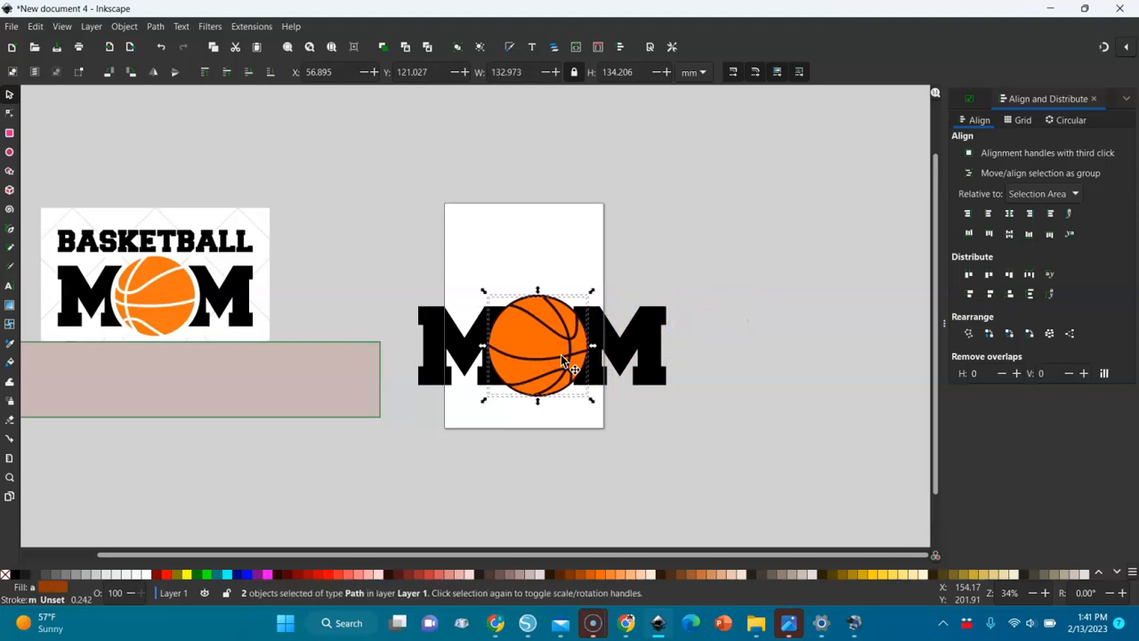
click(708, 296)
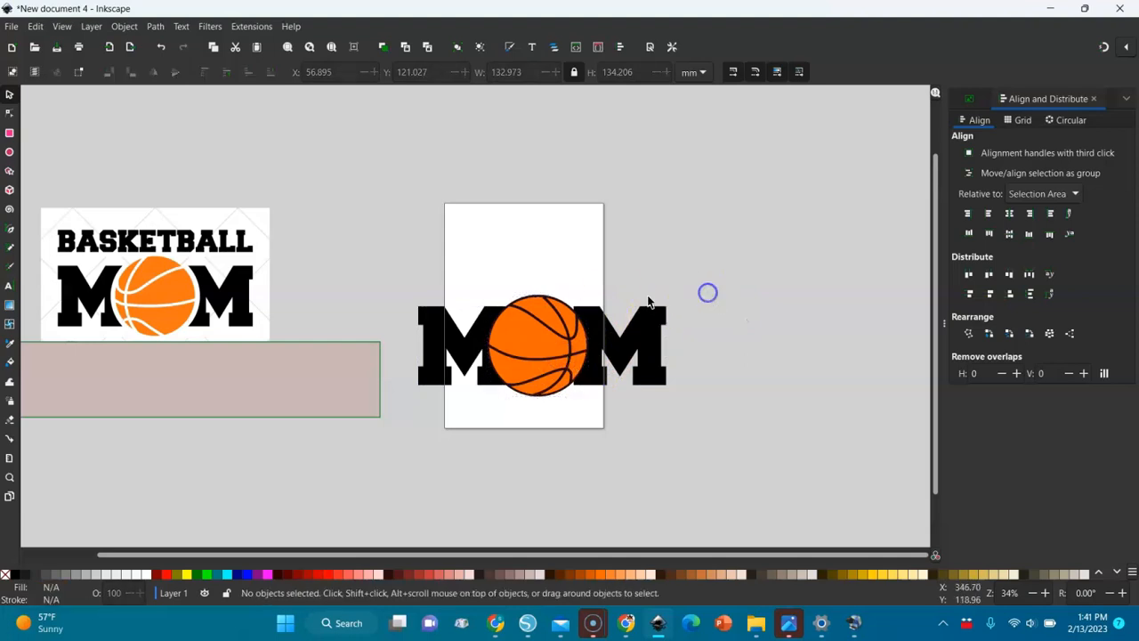
Step: Inspect the orange ball and its dark backing circle as separate paths, examining how the backing extends past the ball's edge
click(553, 300)
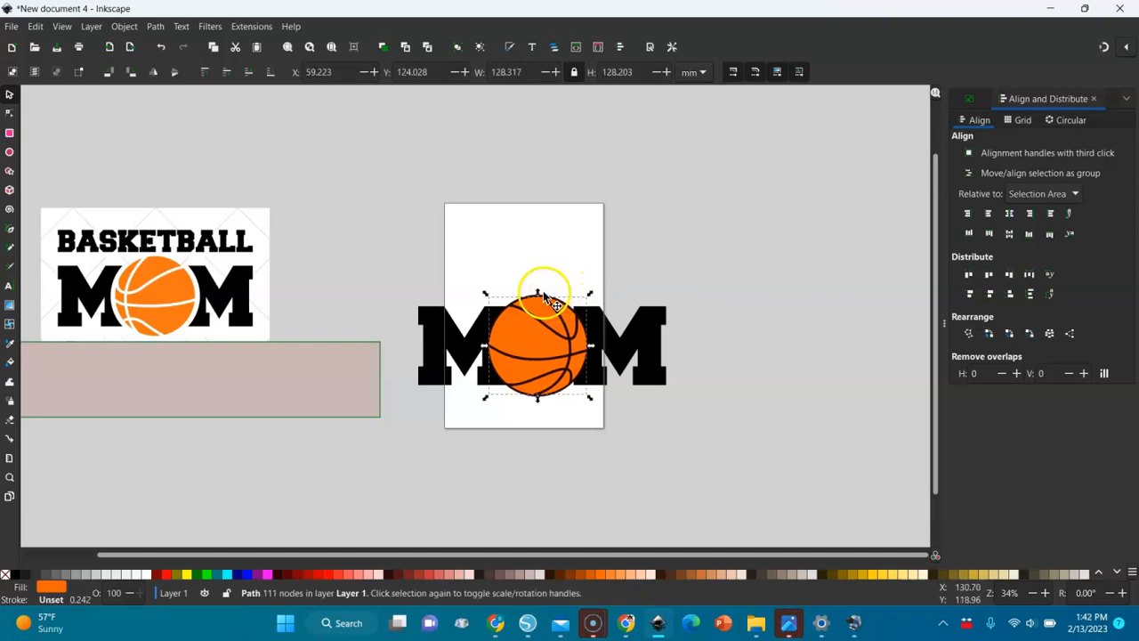
click(554, 317)
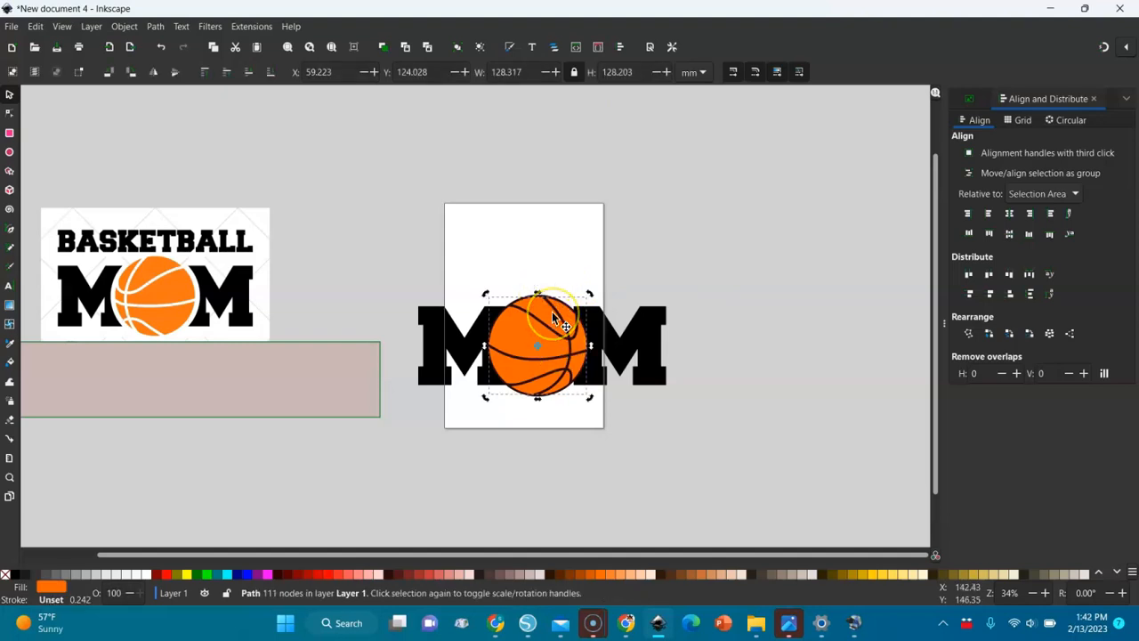
click(547, 293)
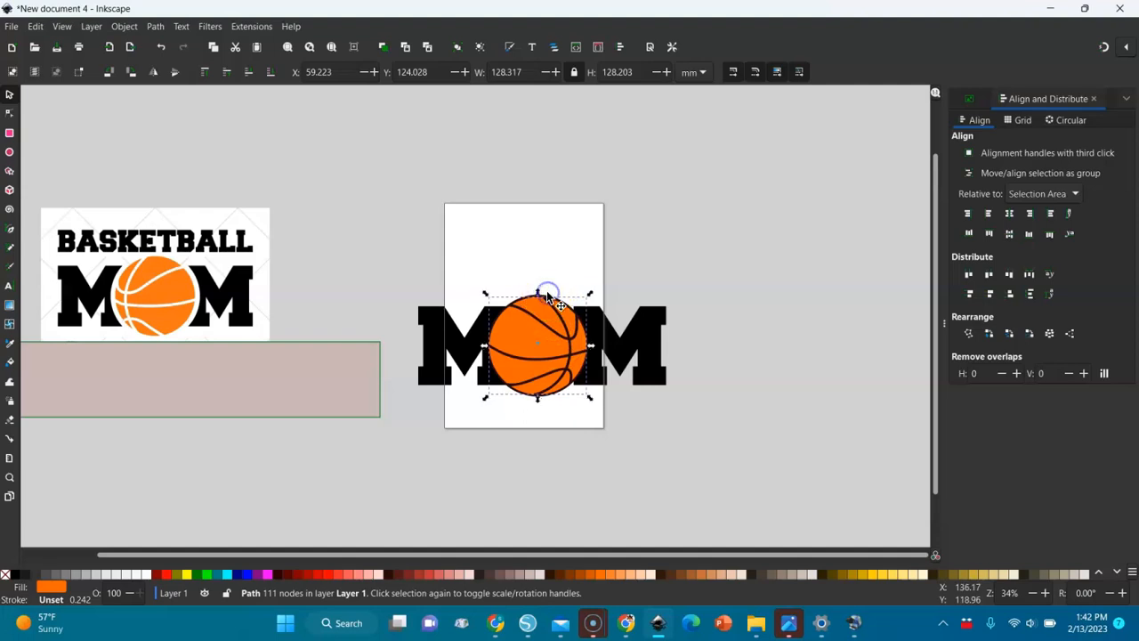
key(3)
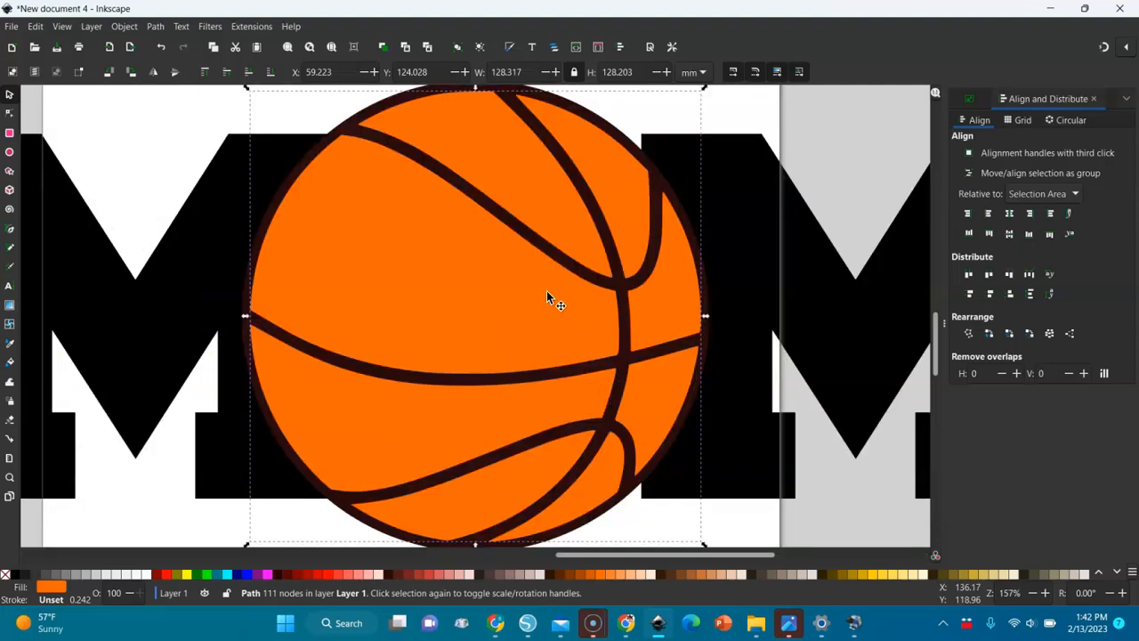
click(610, 125)
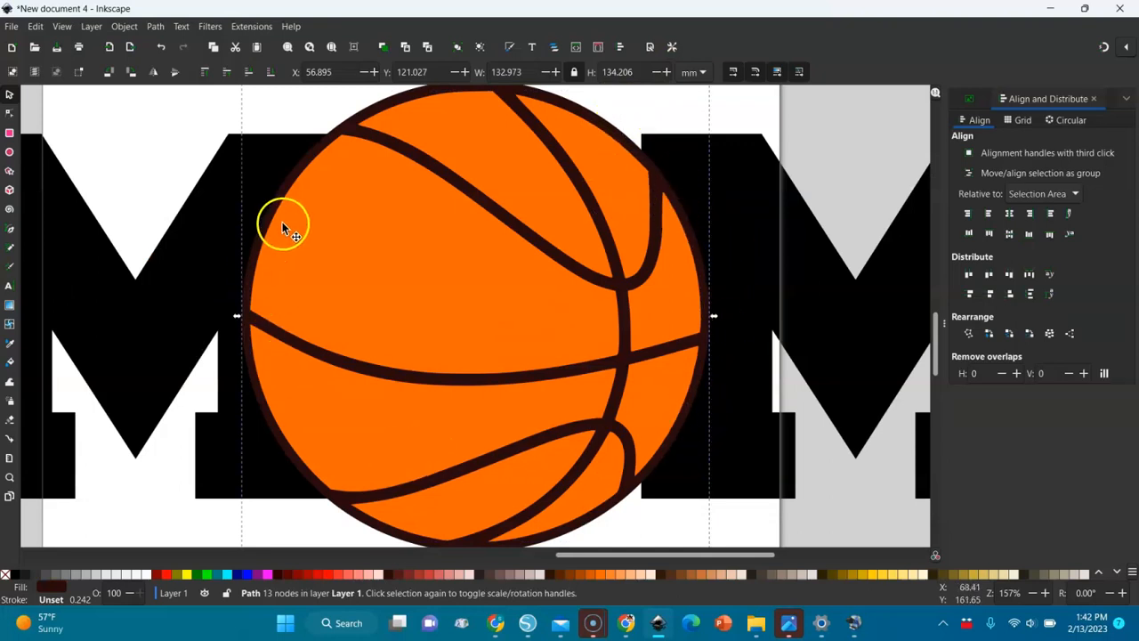
key(minus)
key(minus)
key(minus)
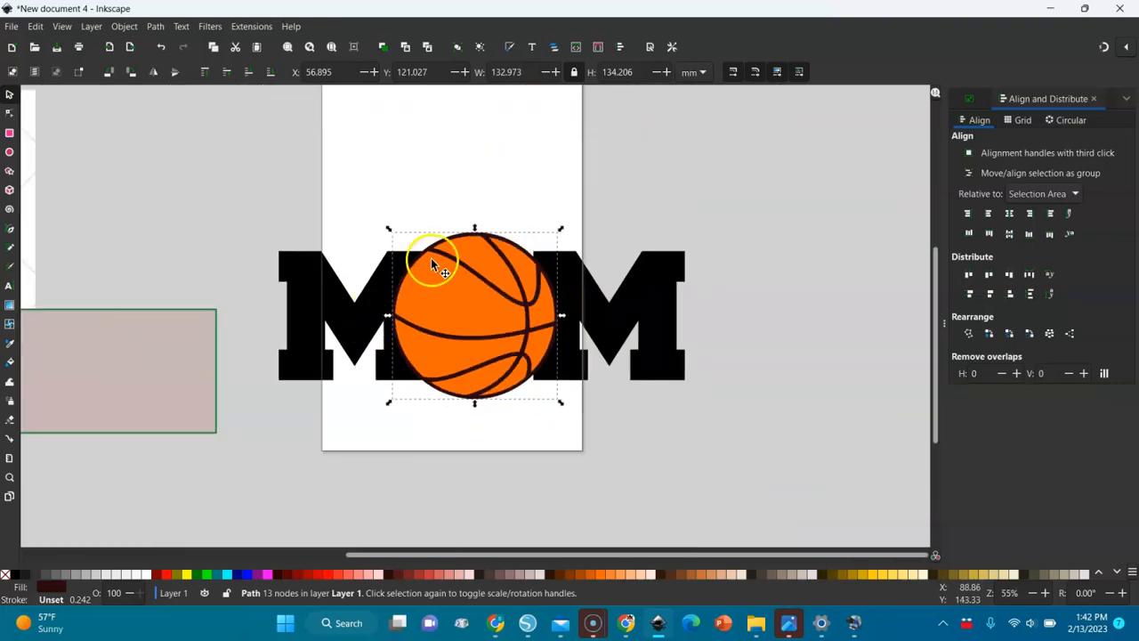
Step: Ungroup the two Ms and unite them into a single path with Union
click(606, 311)
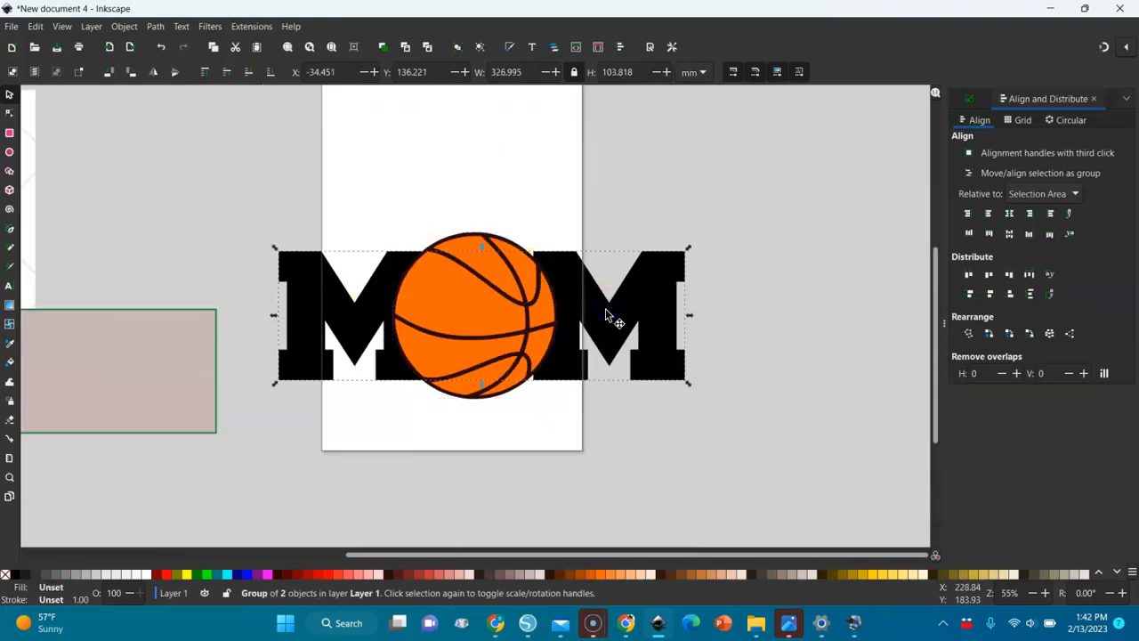
right_click(605, 313)
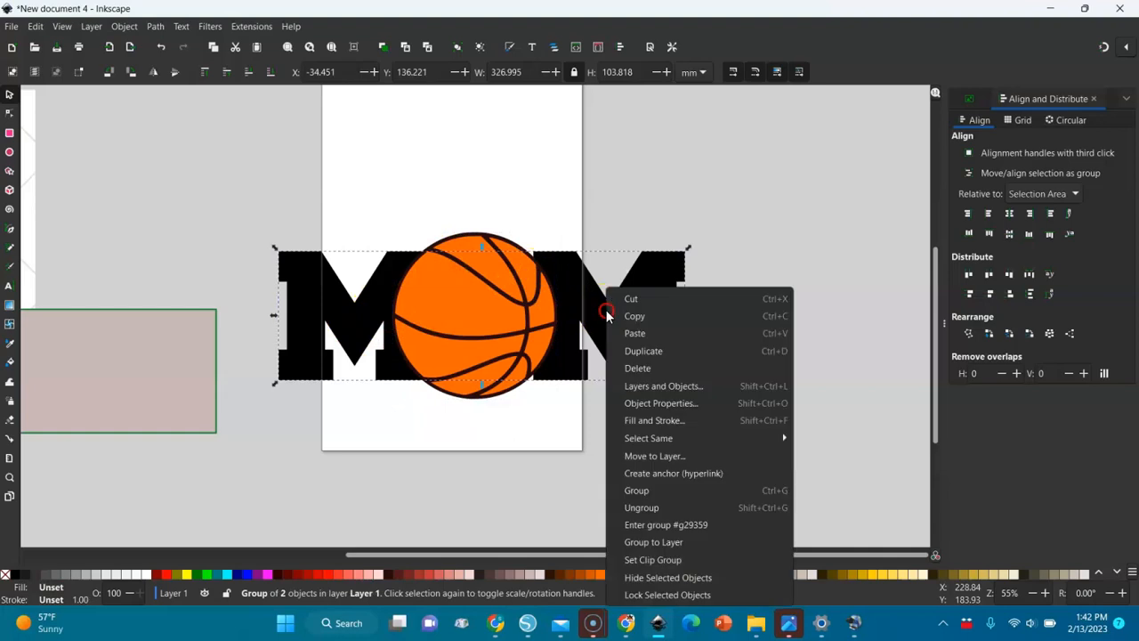
click(639, 508)
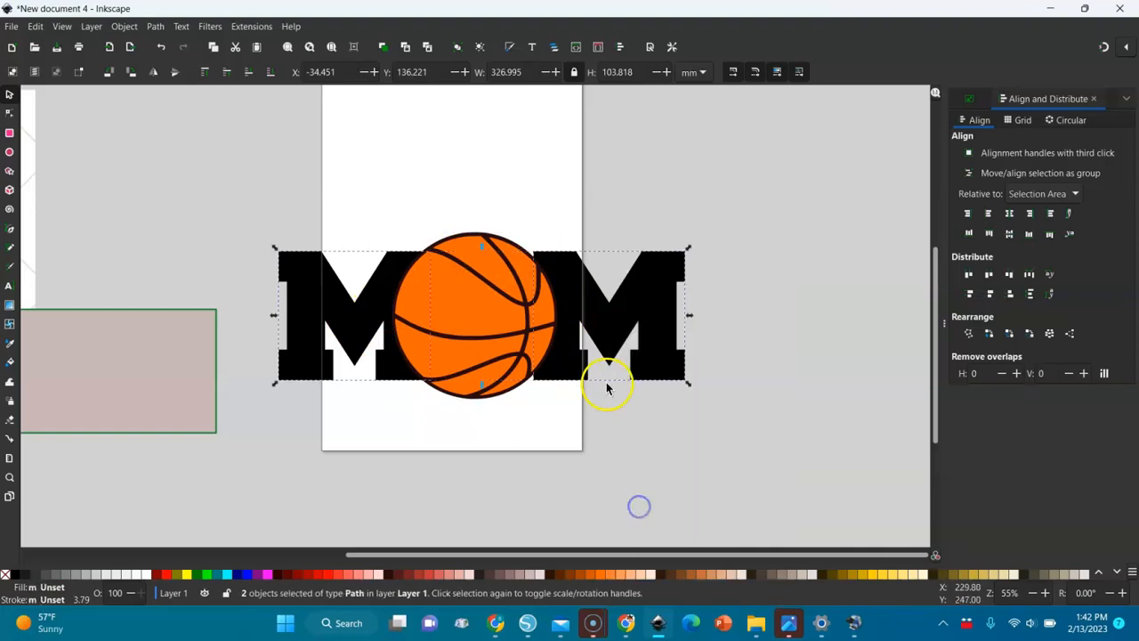
click(154, 27)
click(171, 92)
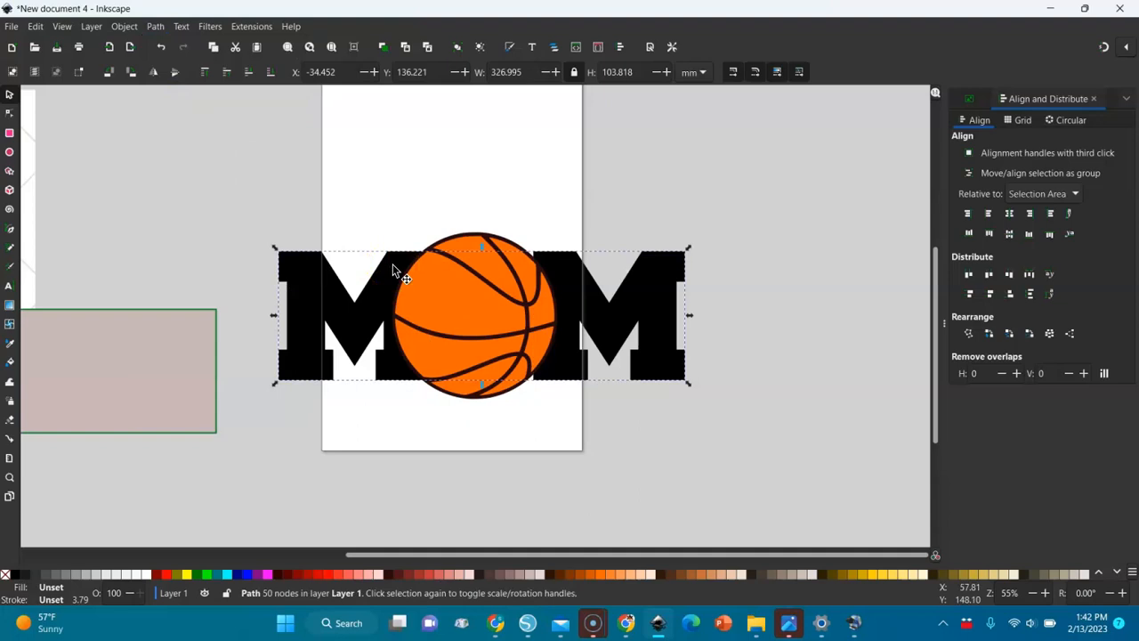
Step: Fill the dark backing circle behind the orange ball with yellow (#FFFF00)
key(minus)
key(minus)
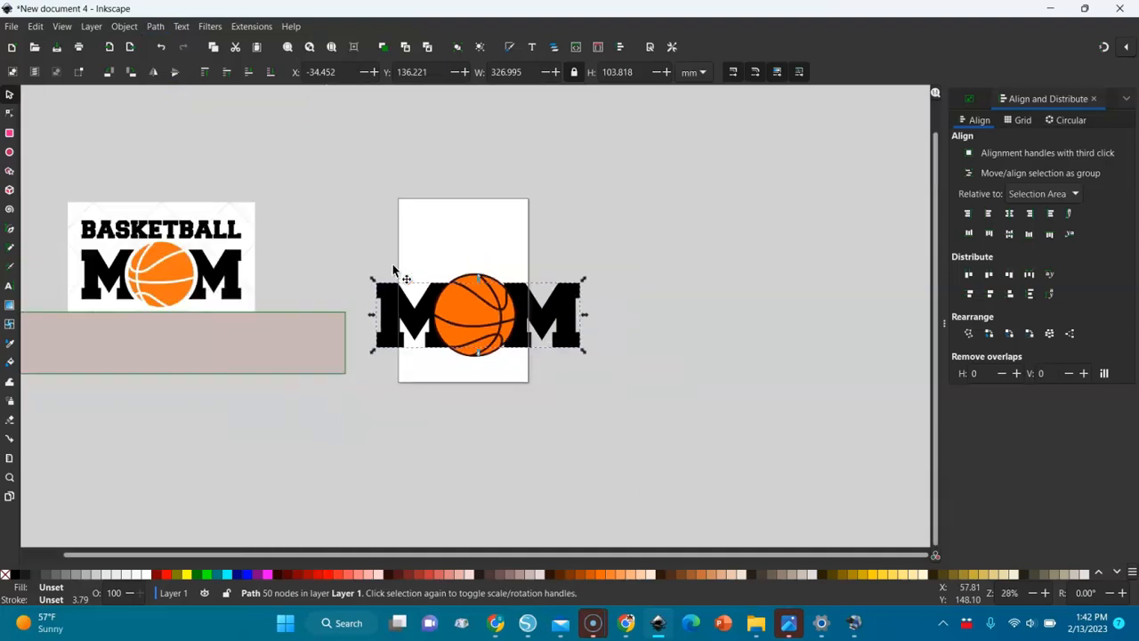
click(468, 259)
click(469, 278)
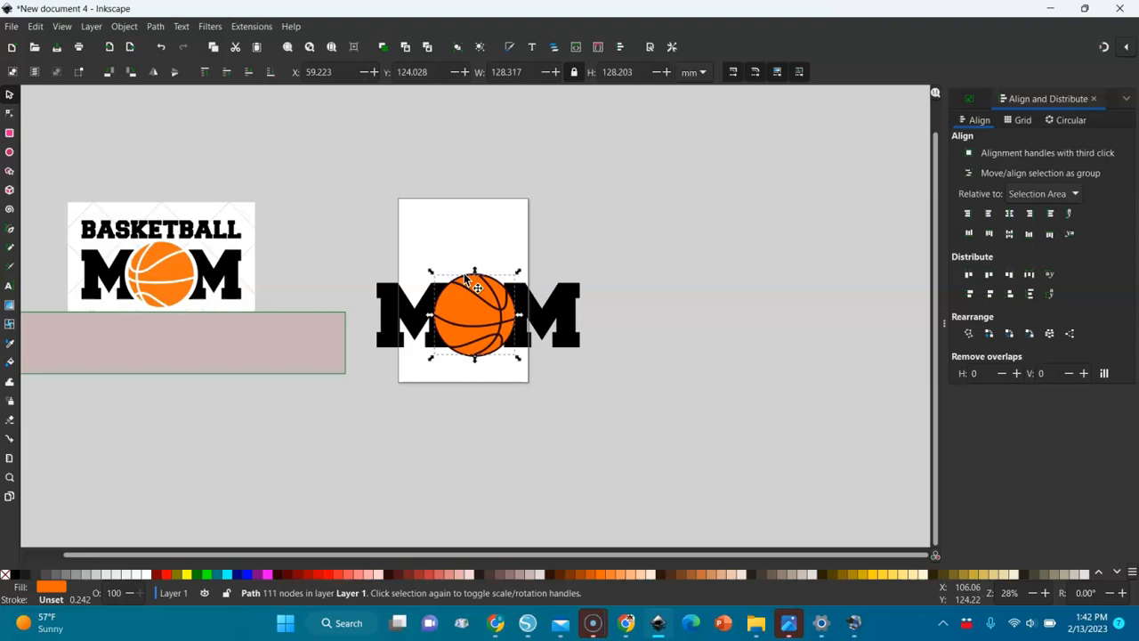
key(3)
alt+click(279, 182)
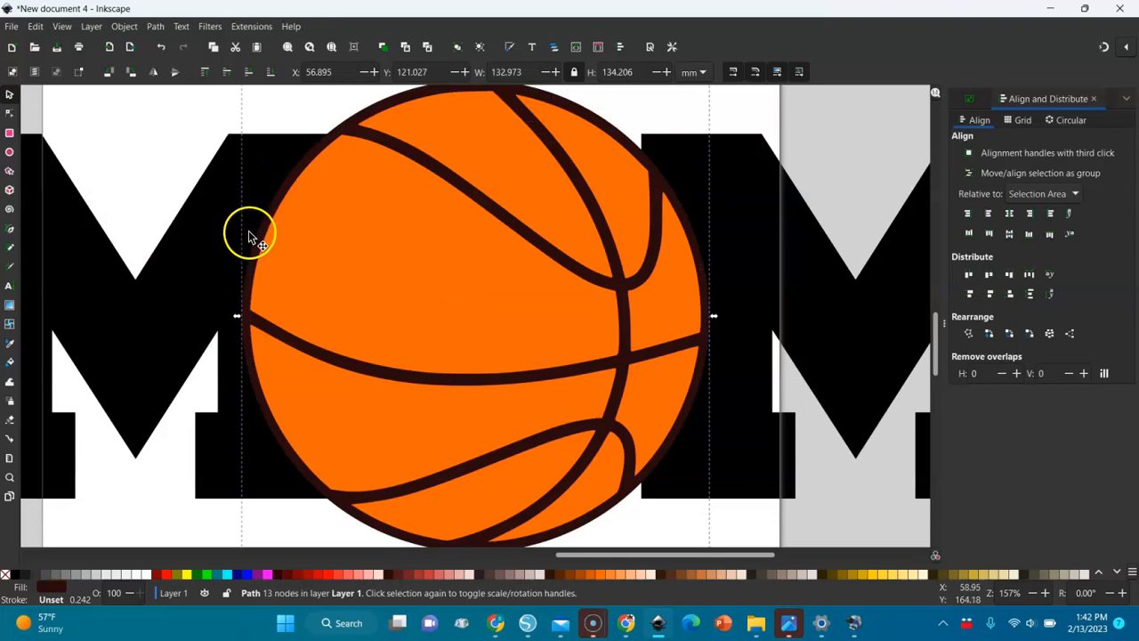
click(187, 575)
key(5)
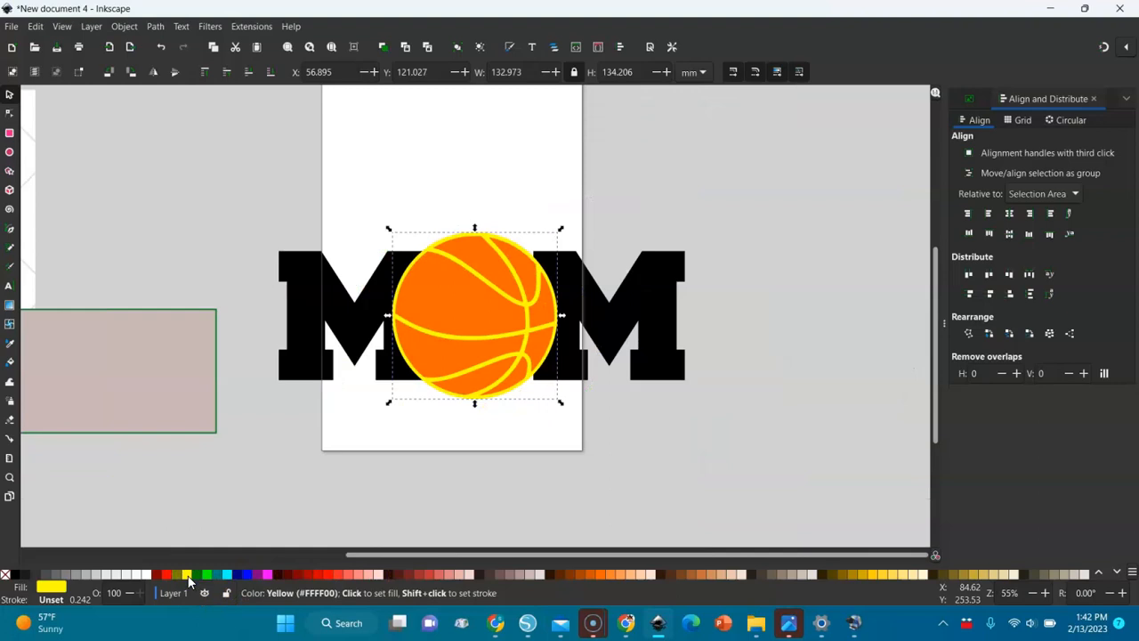
Step: Subtract the yellow backing circle from the united Ms using the Difference operation
shift+click(300, 318)
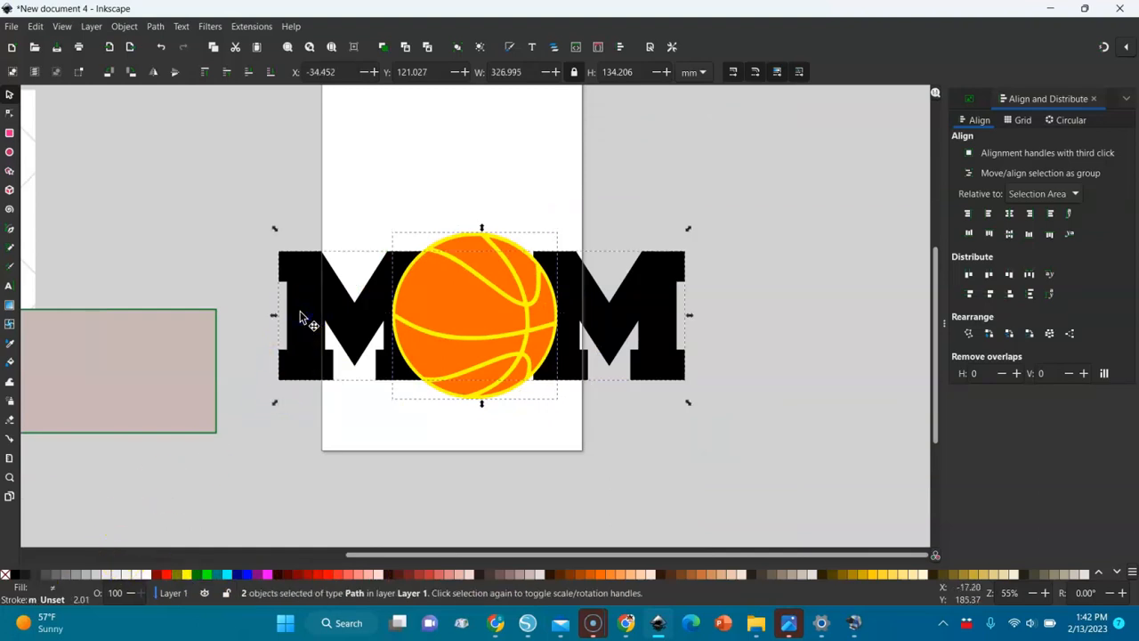
click(156, 27)
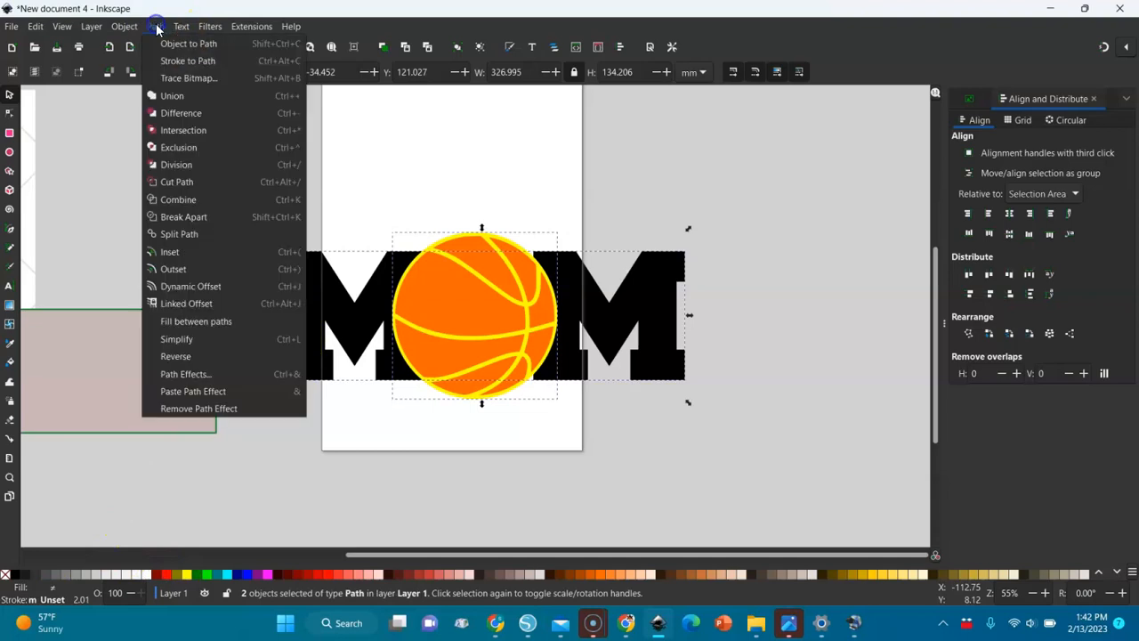
click(162, 113)
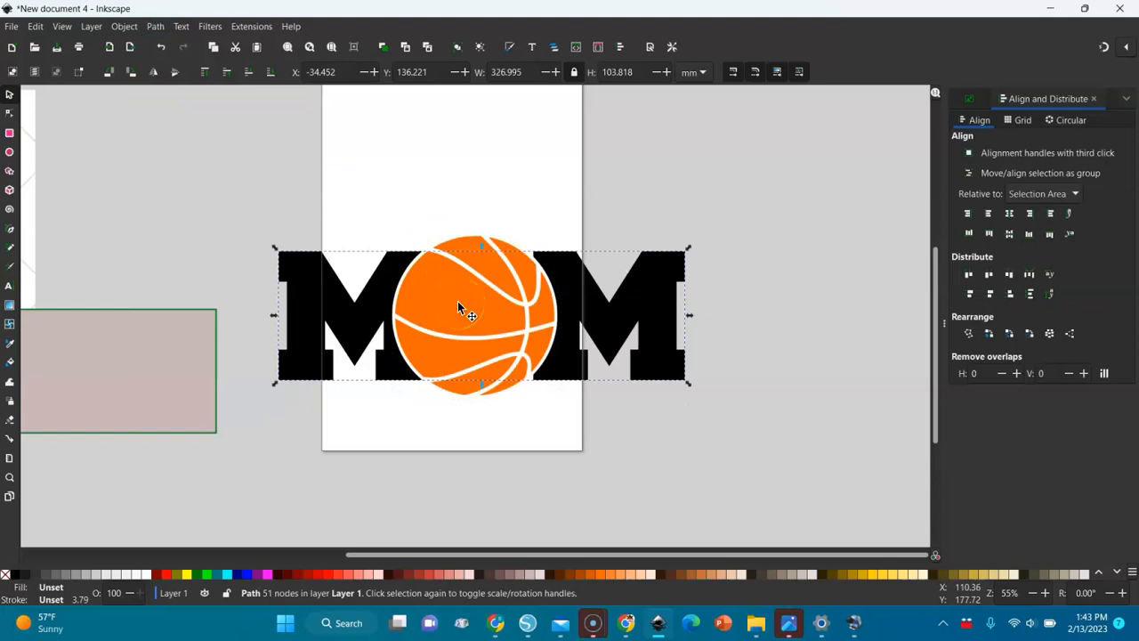
Step: Move the orange ball up off the letters to check the circular cut-out, and undo the move
scroll(459, 307, down, 3)
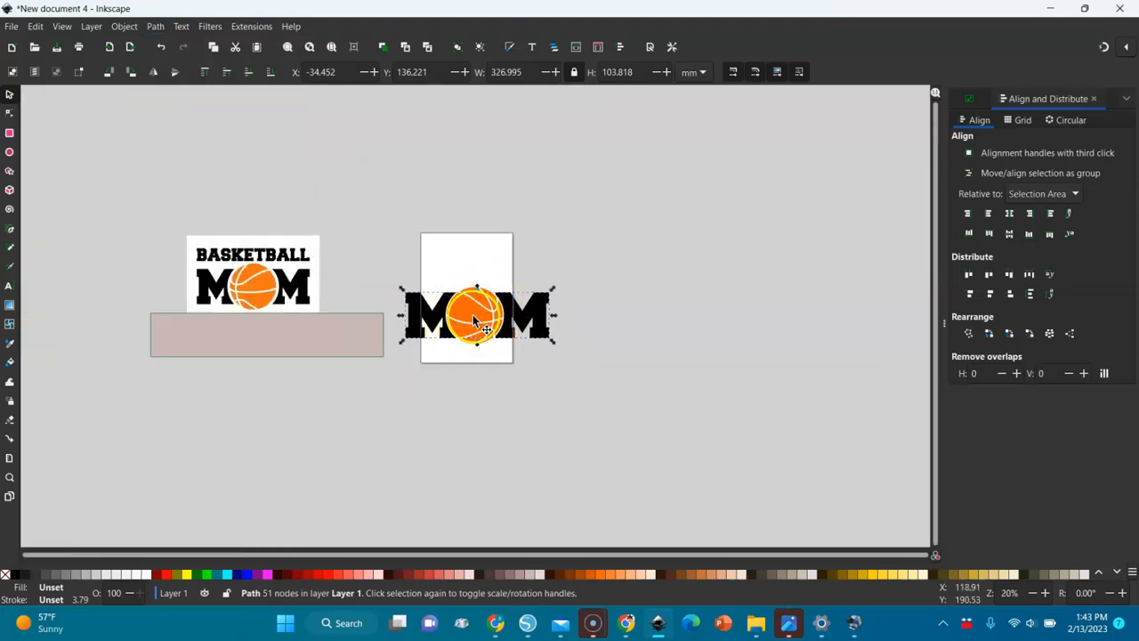
click(557, 252)
drag(467, 323, 484, 246)
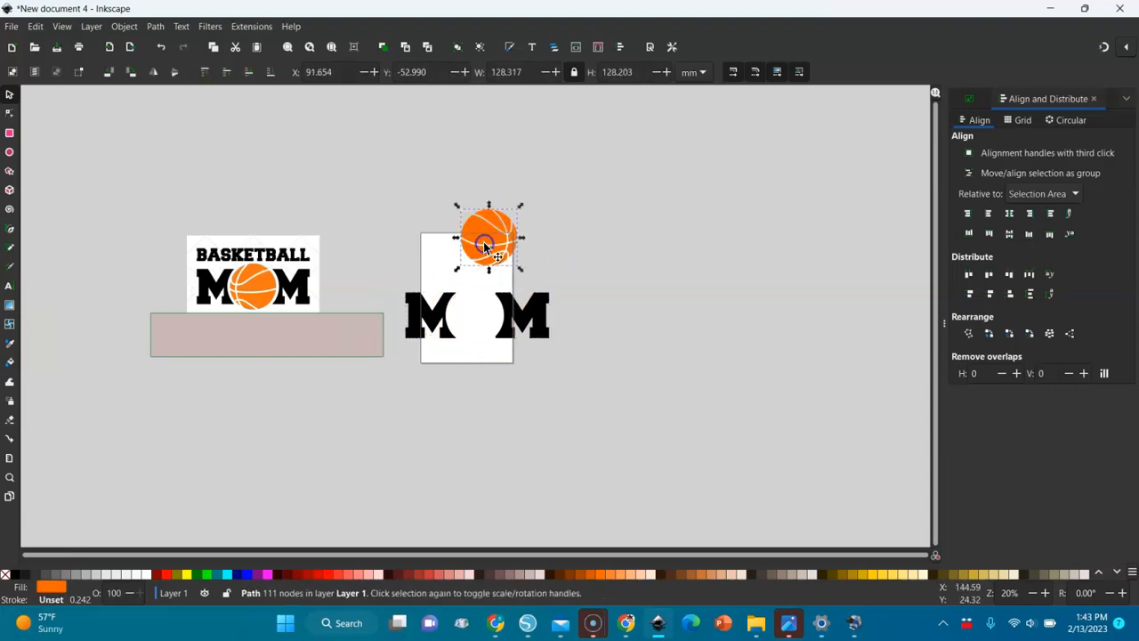
key(ctrl+z)
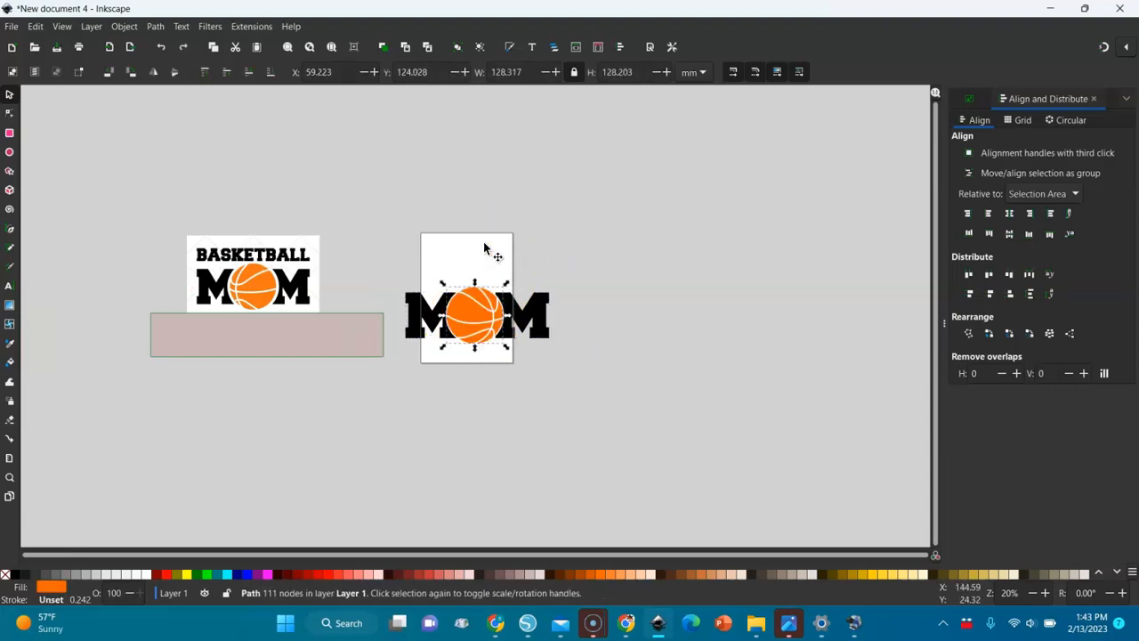
Step: Add the text "Basketball" above the MOM design and scale it proportionally to about 464 by 117 mm
click(10, 285)
click(465, 216)
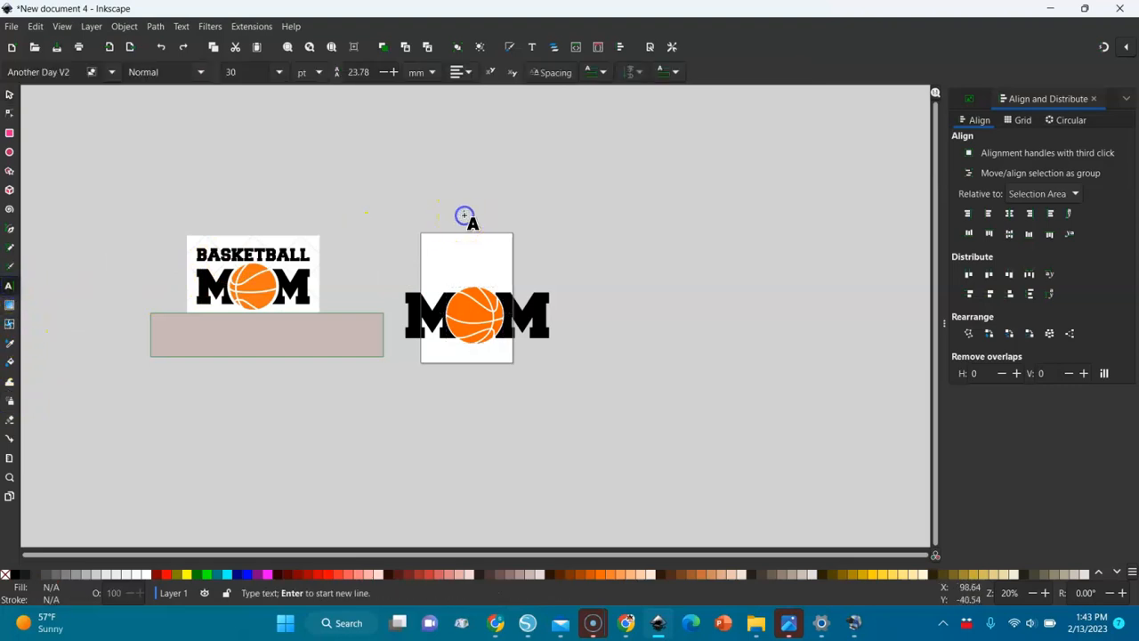
text(B)
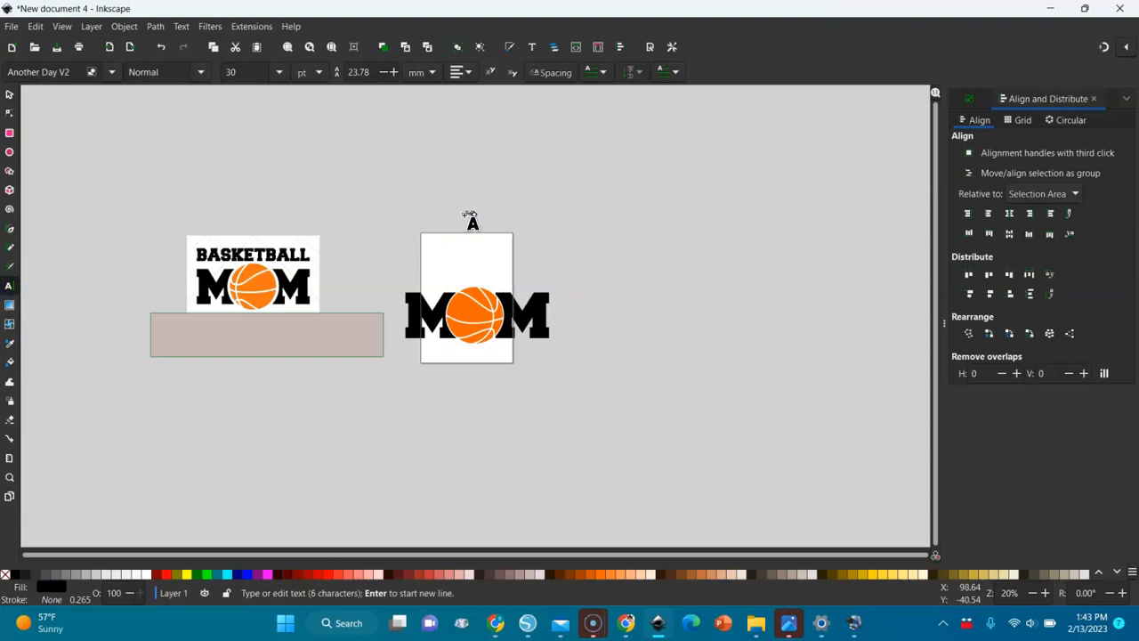
key(Escape)
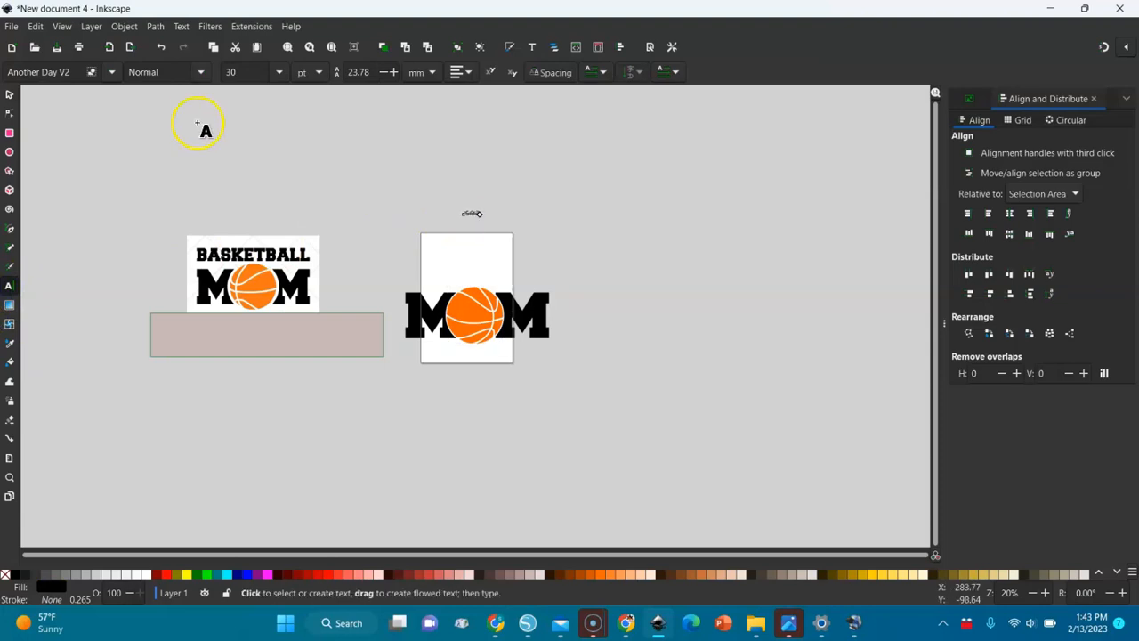
click(8, 93)
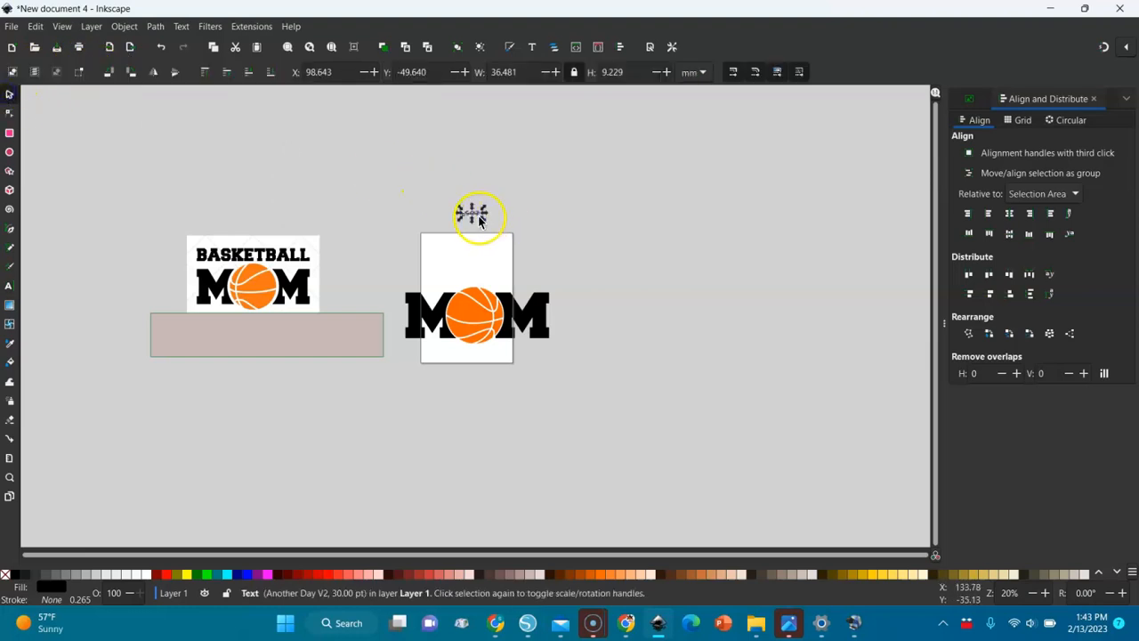
drag(486, 220, 687, 264)
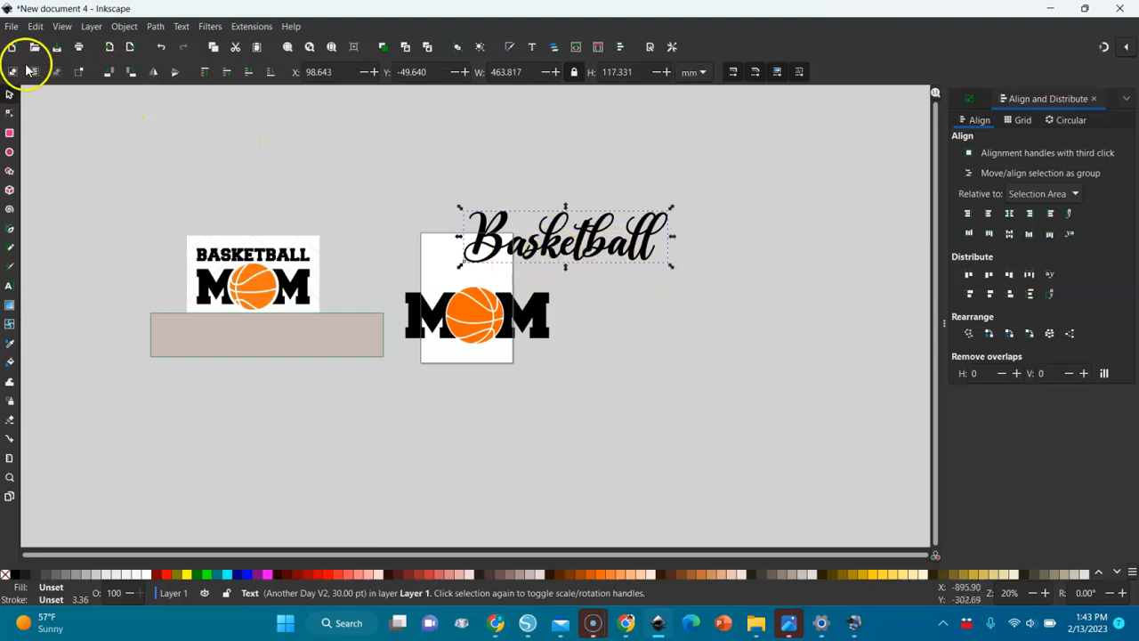
Step: Change the font of the Basketball text to Krinkes Decor PERSONAL USE
click(8, 287)
click(111, 71)
drag(249, 157, 256, 285)
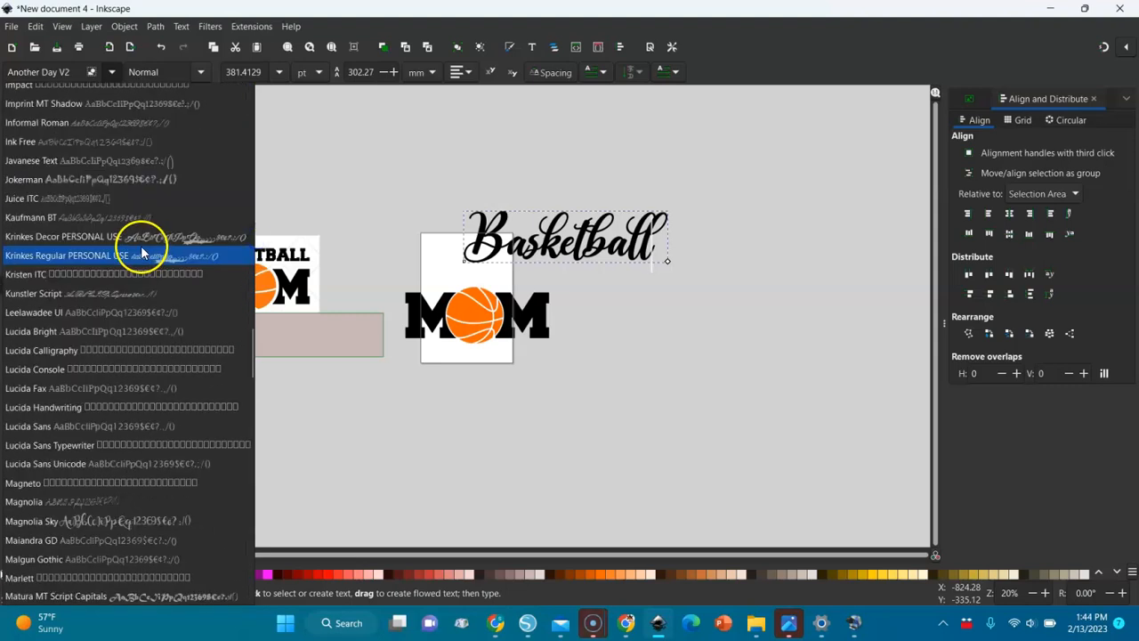
click(143, 232)
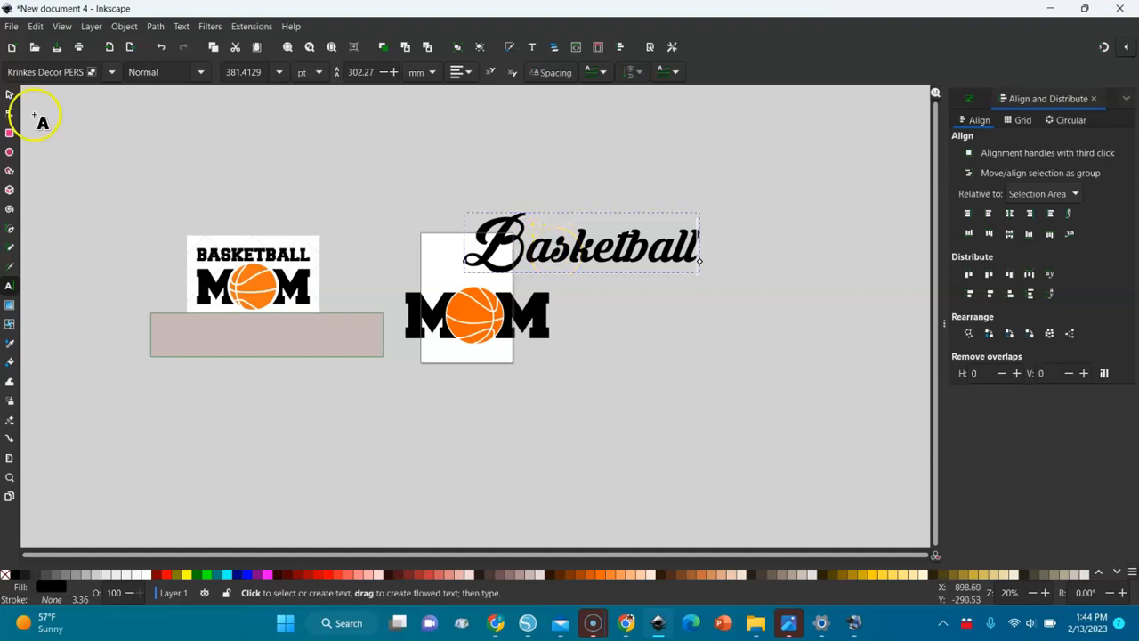
Step: Convert the Basketball text to paths and ungroup it into individual letters
click(9, 93)
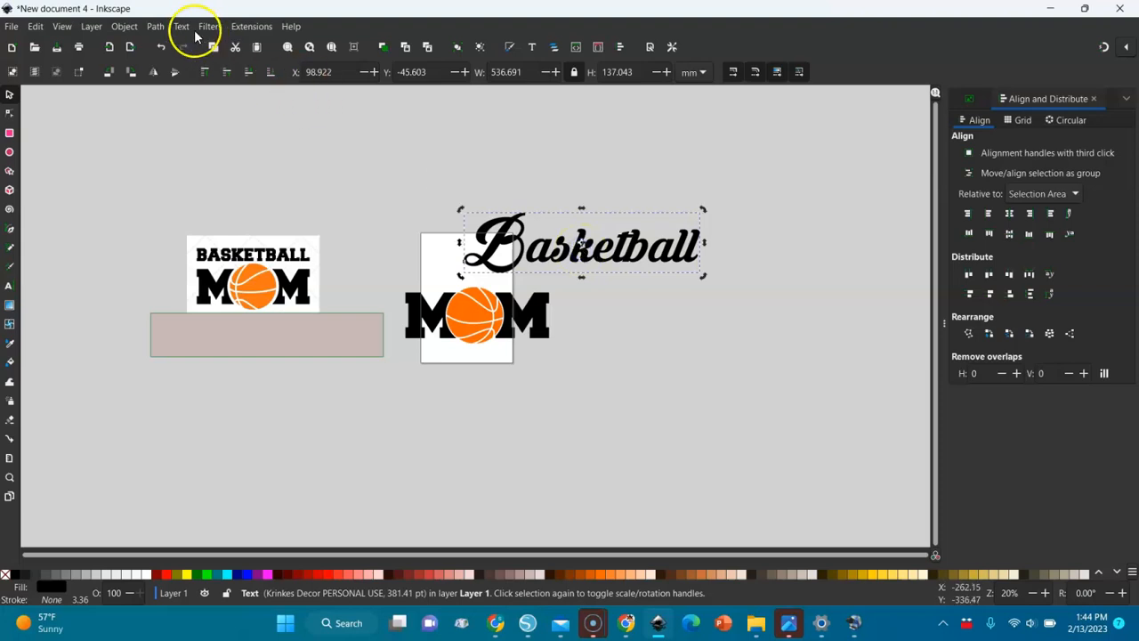
click(153, 27)
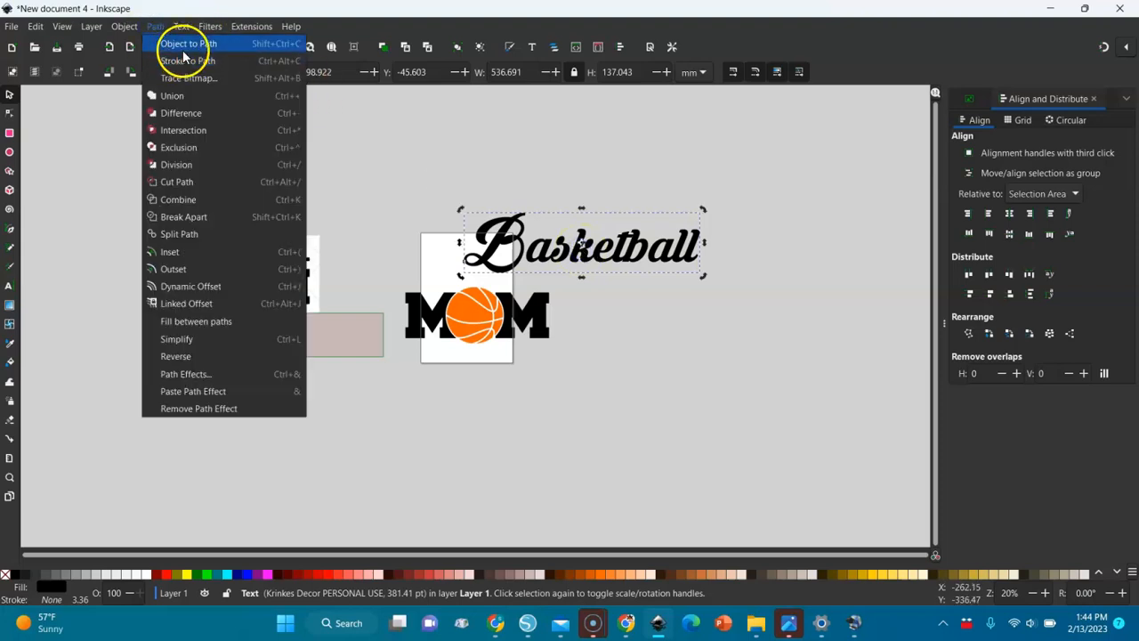
click(181, 45)
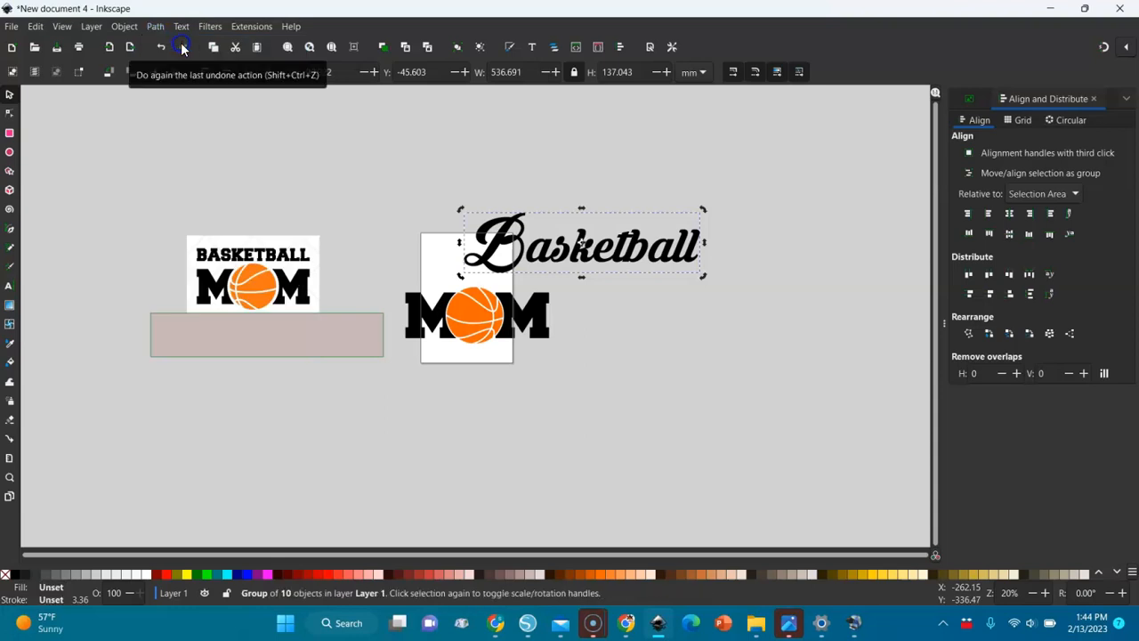
click(123, 26)
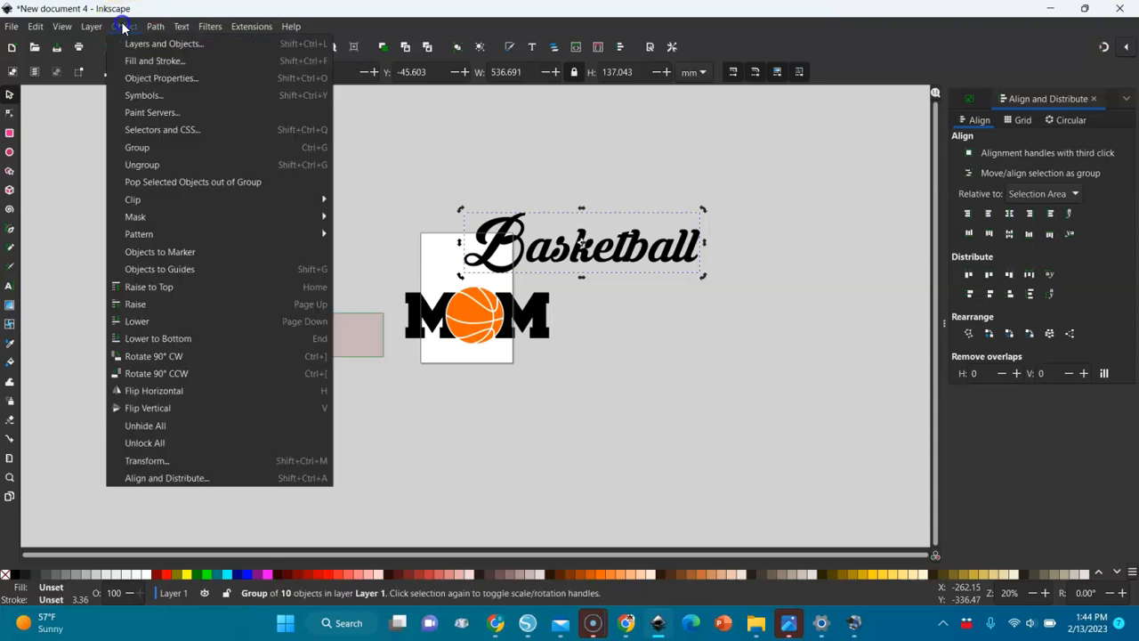
click(139, 164)
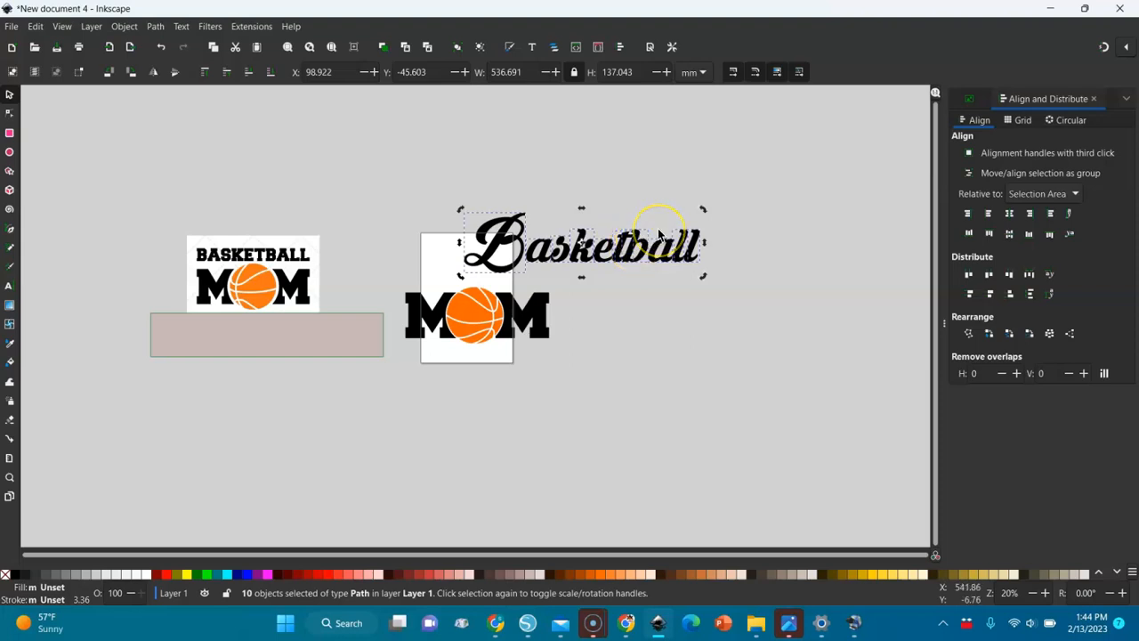
Step: Shift the letters k, e, t and b of Basketball right about 9 mm together so the b overlaps the following a
key(3)
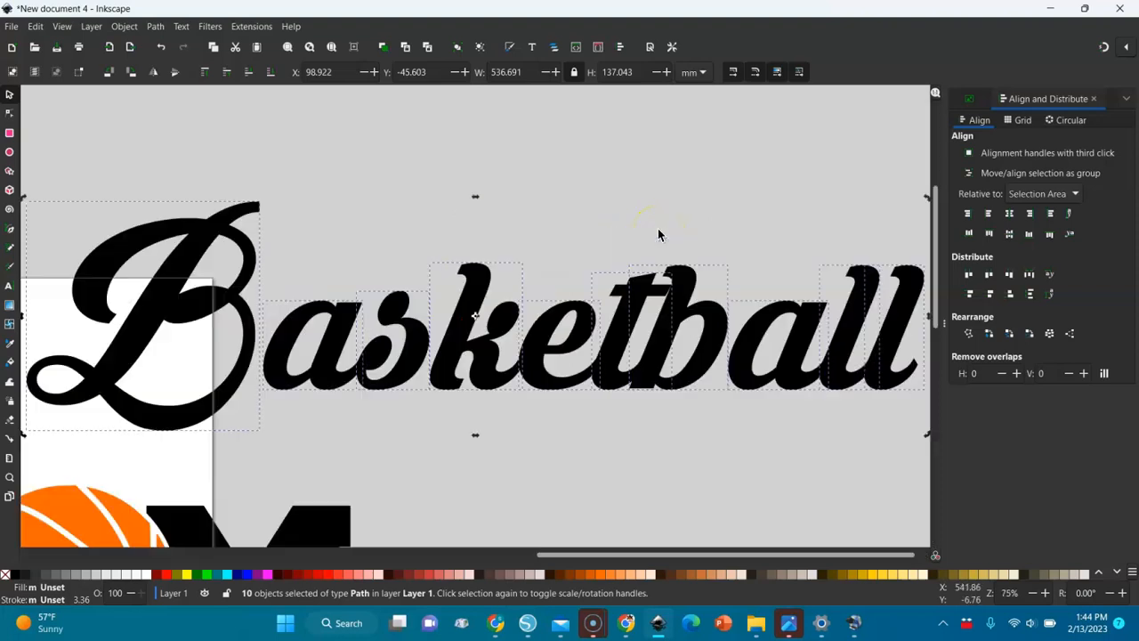
click(748, 433)
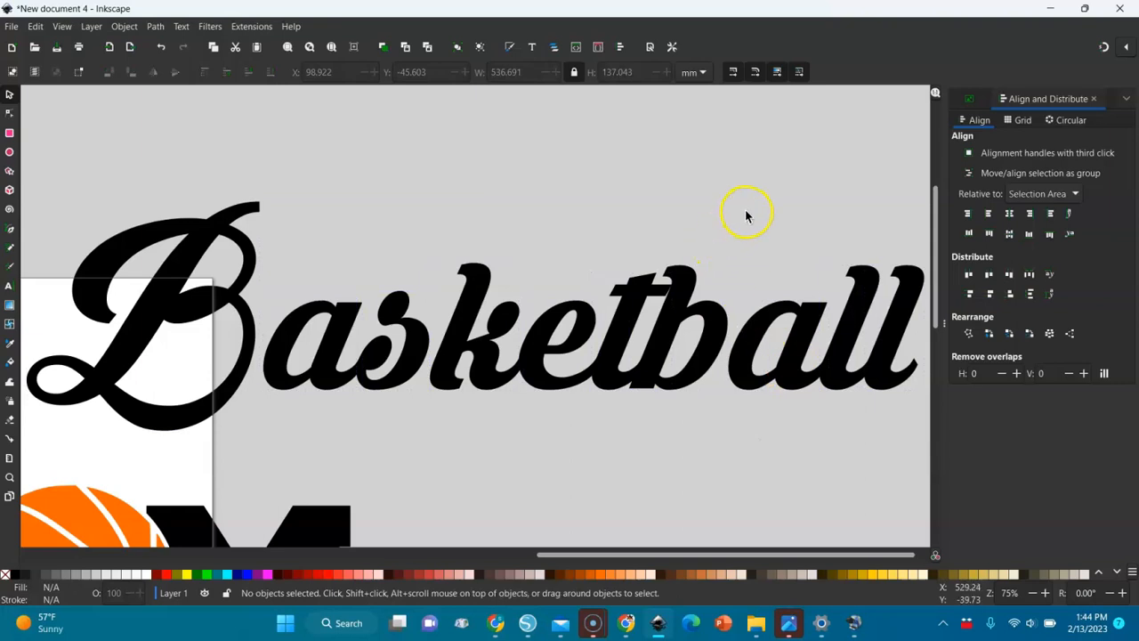
drag(746, 216, 420, 471)
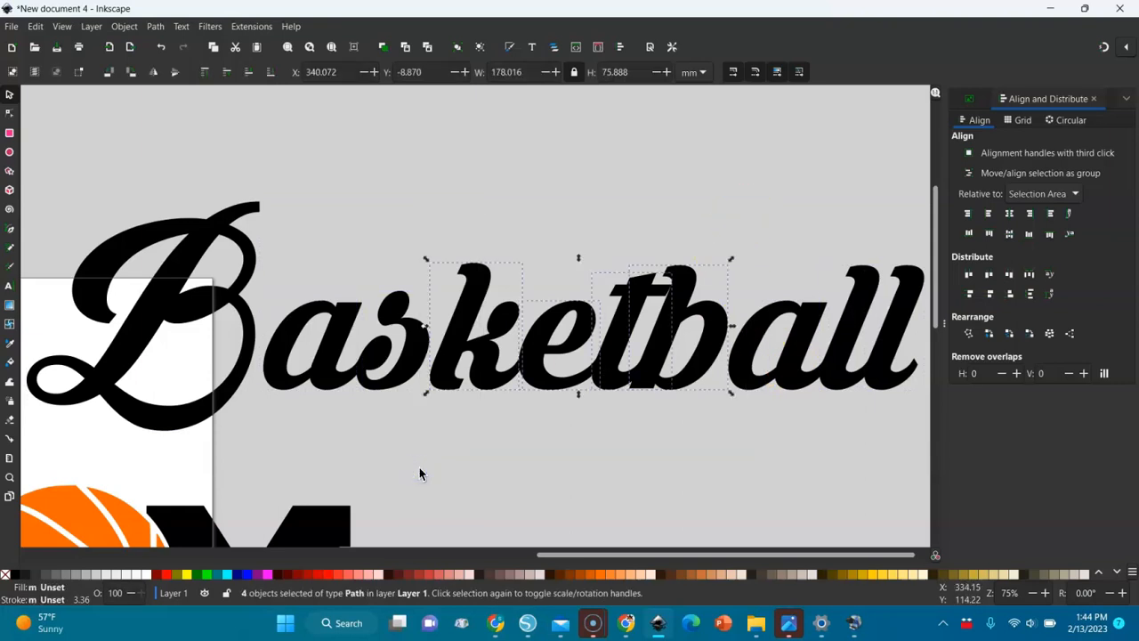
key(Right)
key(Right)
key(Right)
key(Right)
key(Right)
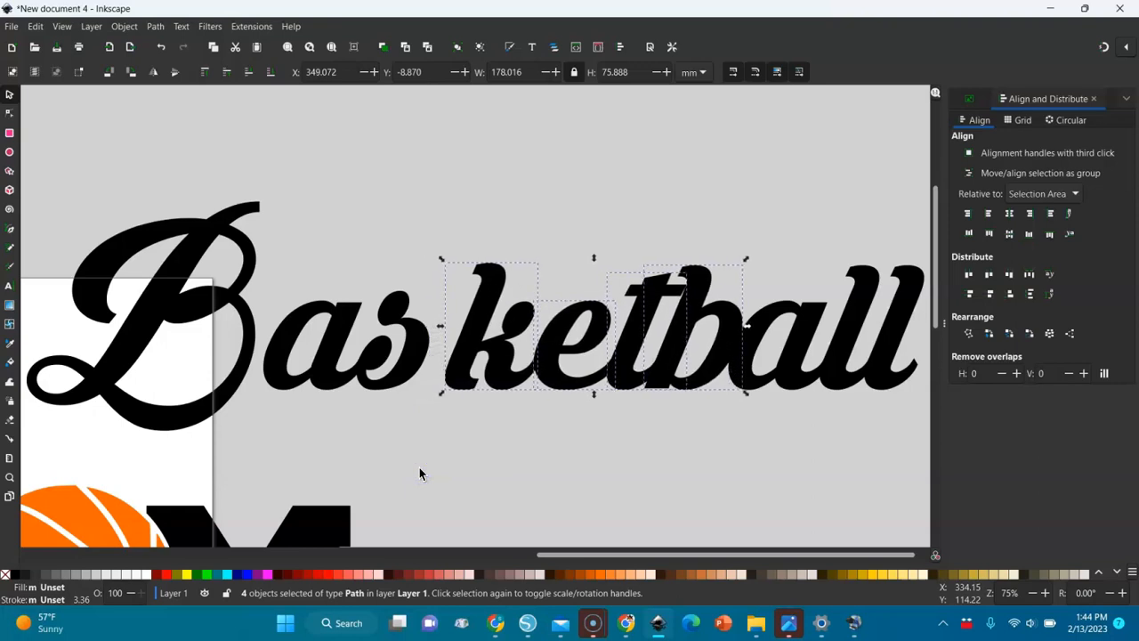
Step: Shift the first a and the s of Basketball right together until the s overlaps the k
click(425, 249)
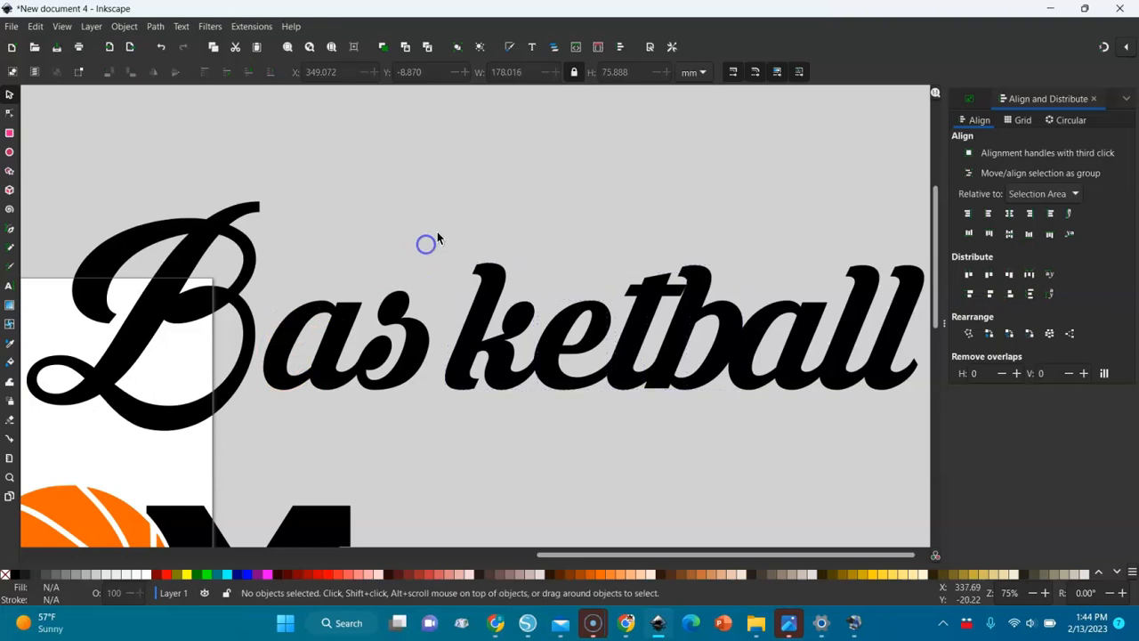
drag(453, 226, 228, 457)
key(Right)
key(Right)
key(Right)
key(Right)
key(Right)
key(Right)
key(Right)
key(Right)
key(Right)
key(Right)
key(Right)
key(Right)
key(Right)
key(Right)
key(Right)
key(Right)
key(Right)
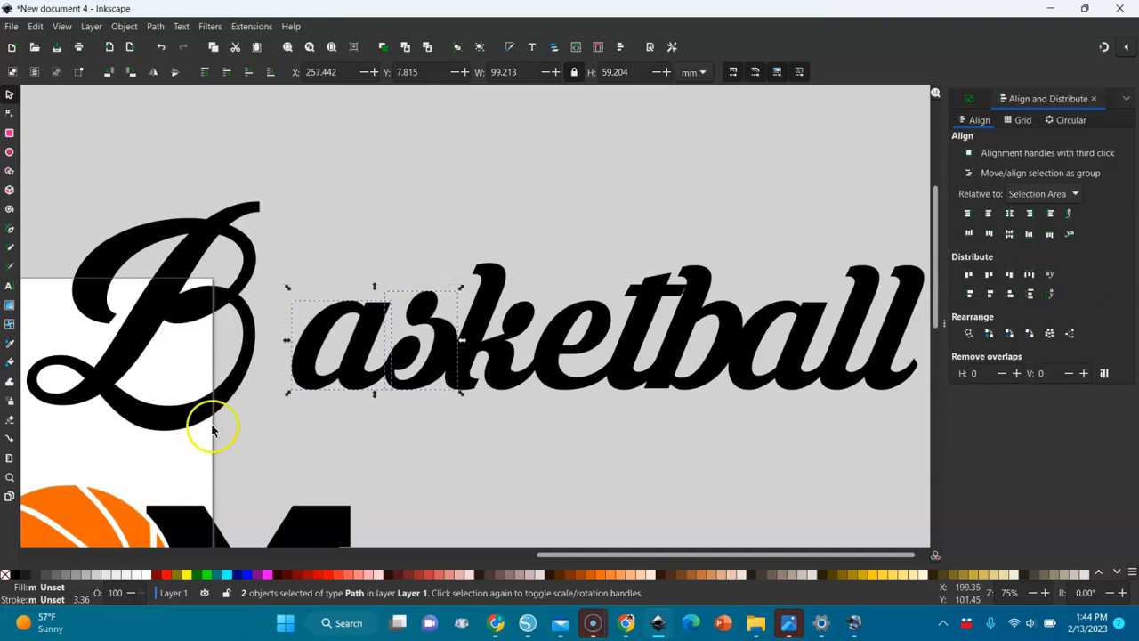
Step: Shift the capital B right about 28 mm until it overlaps the neighbouring a
click(228, 402)
key(Right)
key(Right)
key(Right)
key(Right)
key(Right)
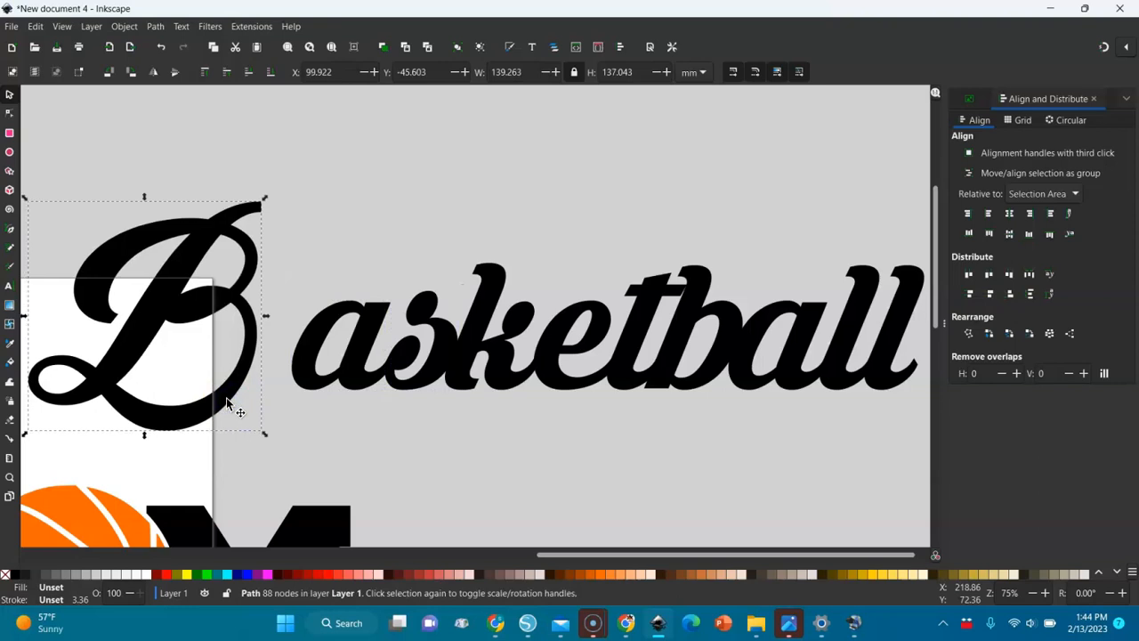
key(Right)
key(Right)
key(Right)
key(Right)
key(Right)
key(Right)
key(Right)
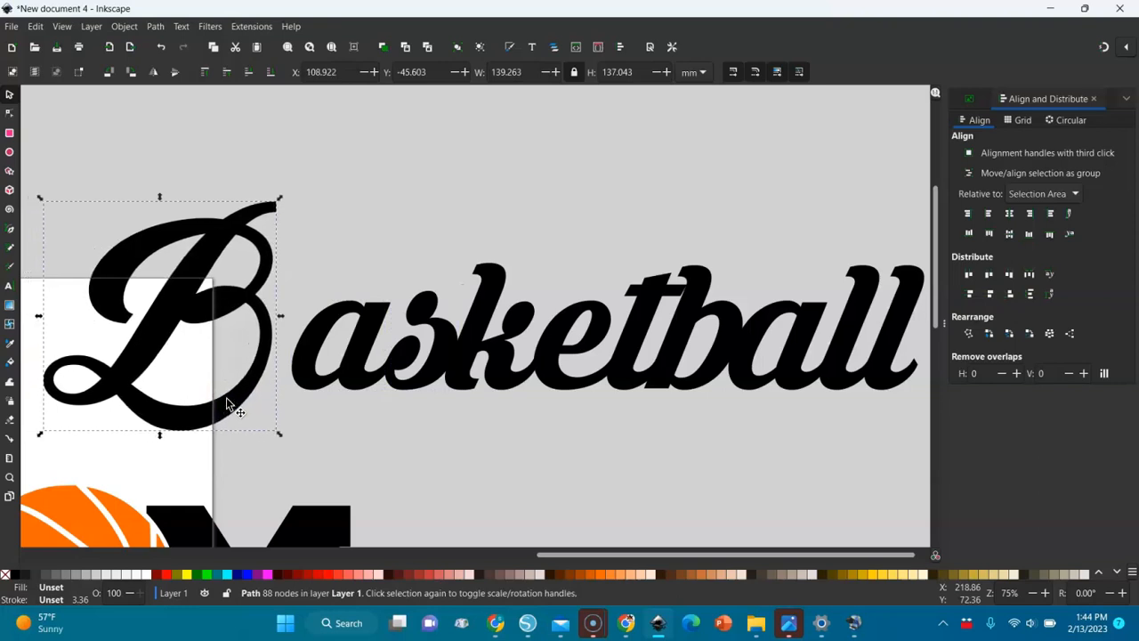
key(Right)
key(Right)
key(Right)
key(Right)
key(Right)
key(Right)
key(Right)
key(Right)
key(Right)
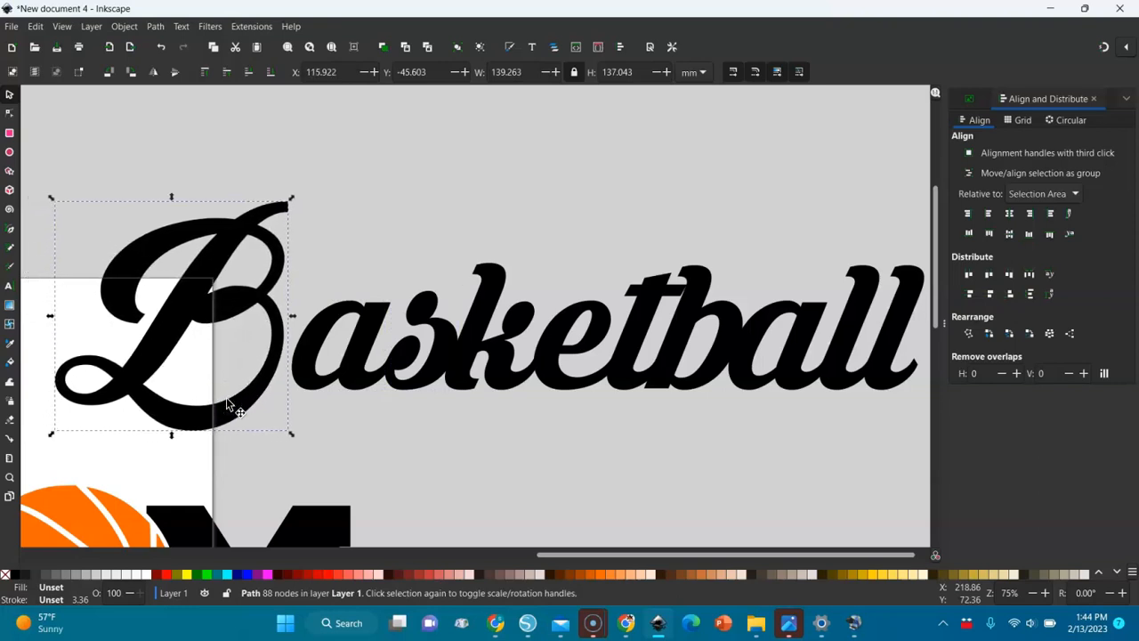
key(Right)
key(Right)
key(Right)
key(Right)
key(Right)
key(Right)
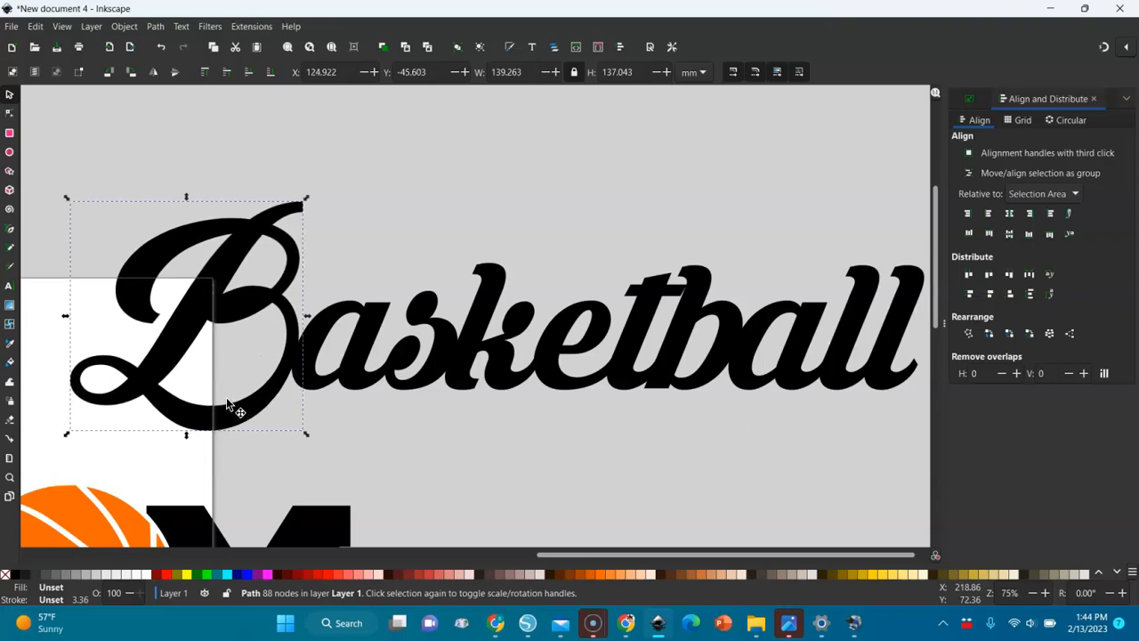
Step: Union all the Basketball letters into a single path and fill it red
key(minus)
key(minus)
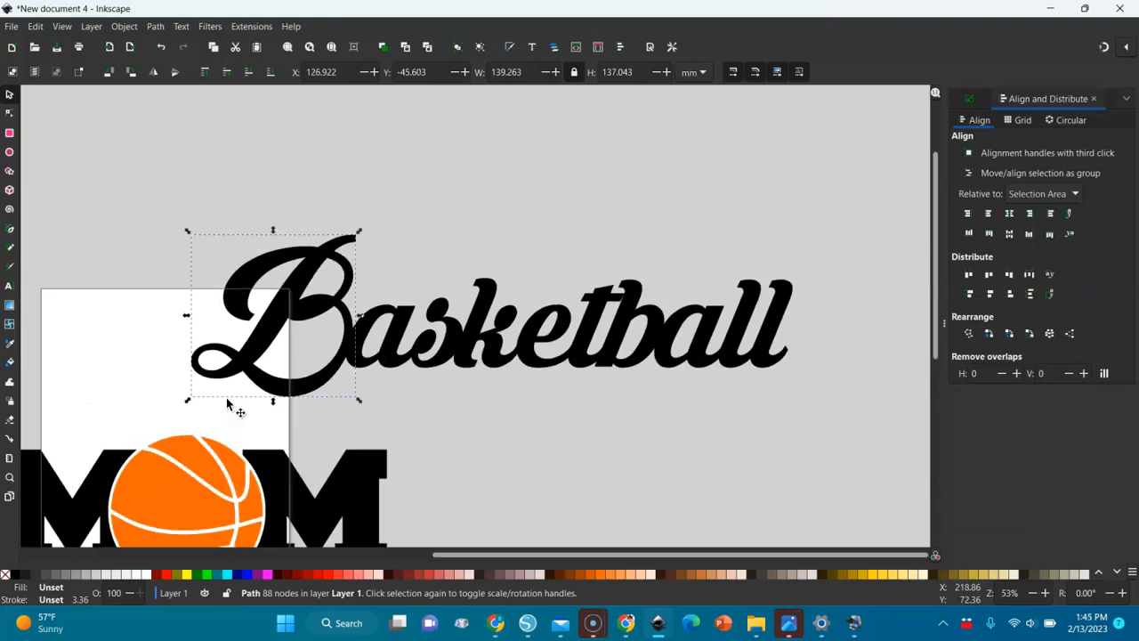
drag(774, 197, 217, 436)
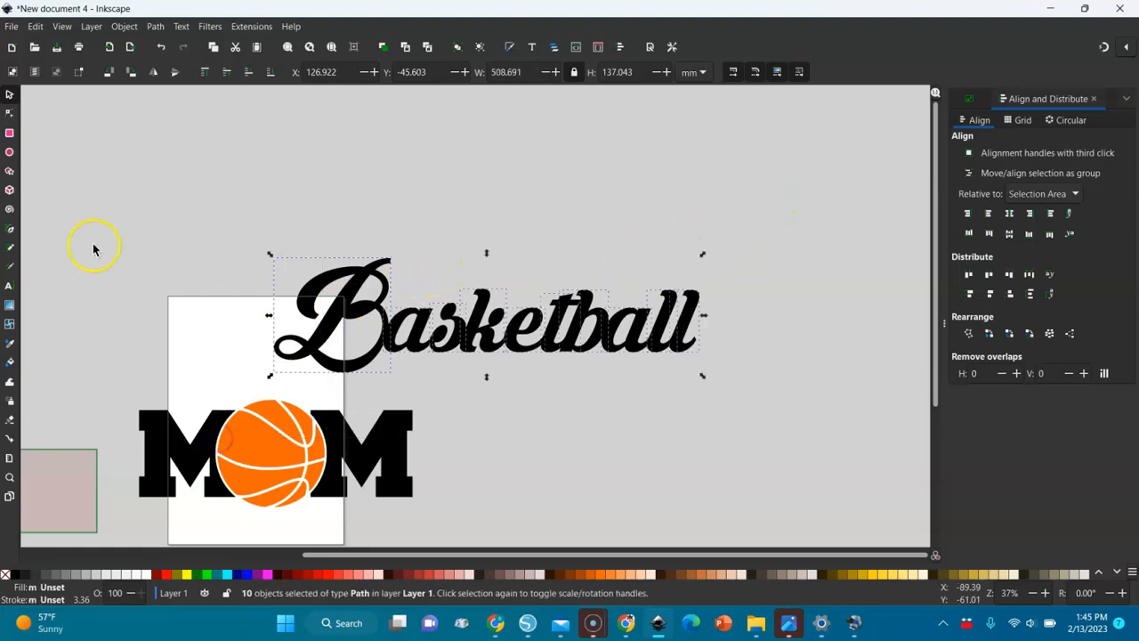
click(157, 27)
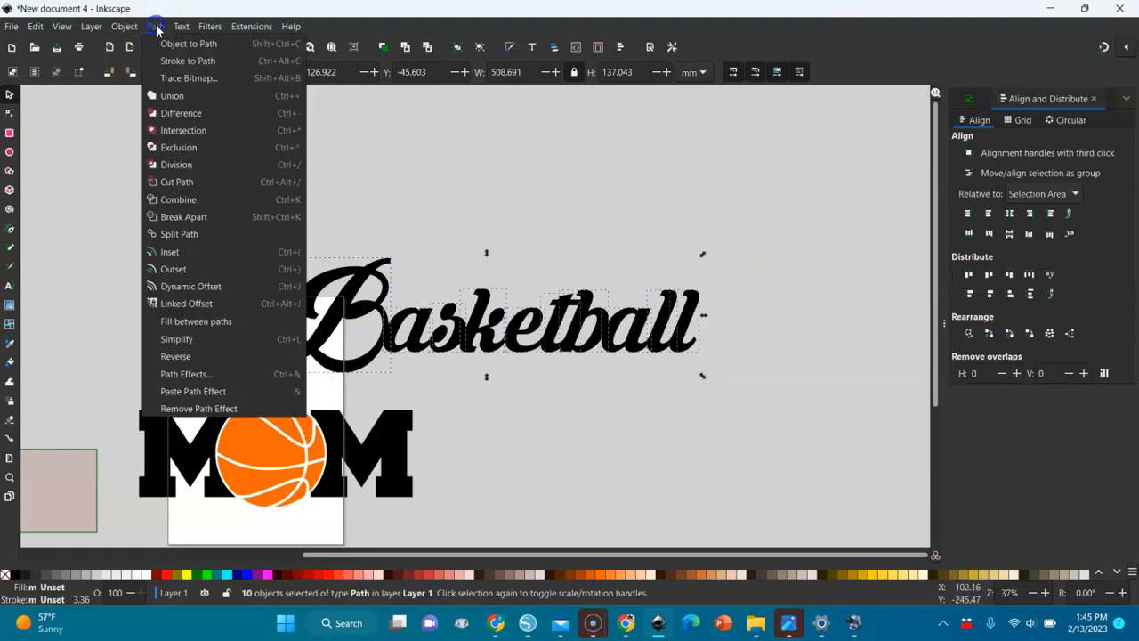
click(168, 97)
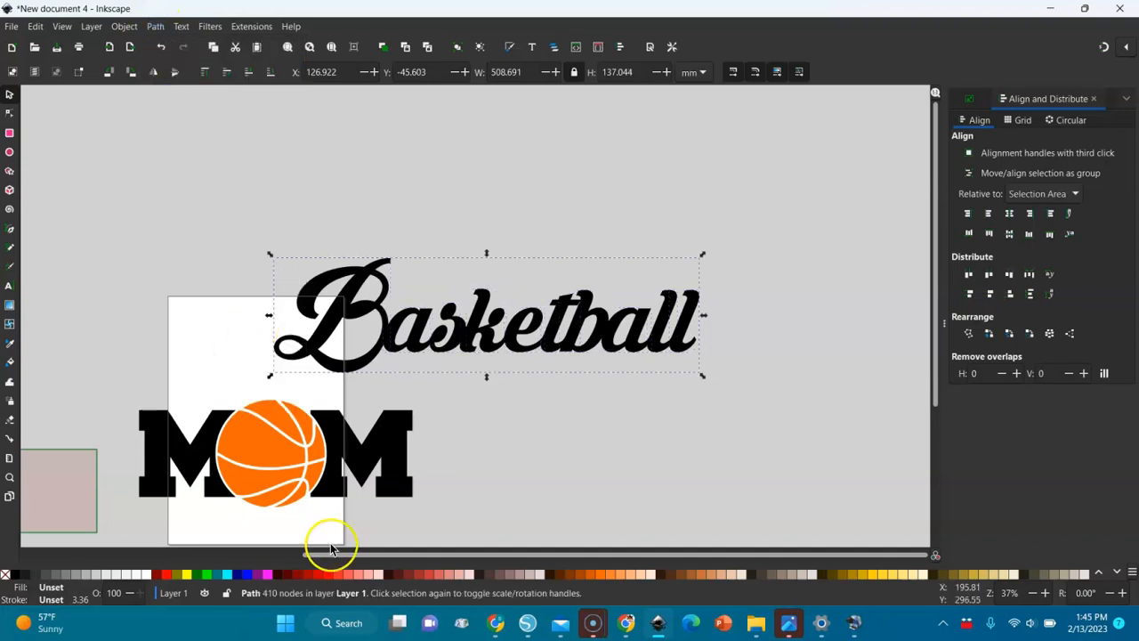
click(330, 574)
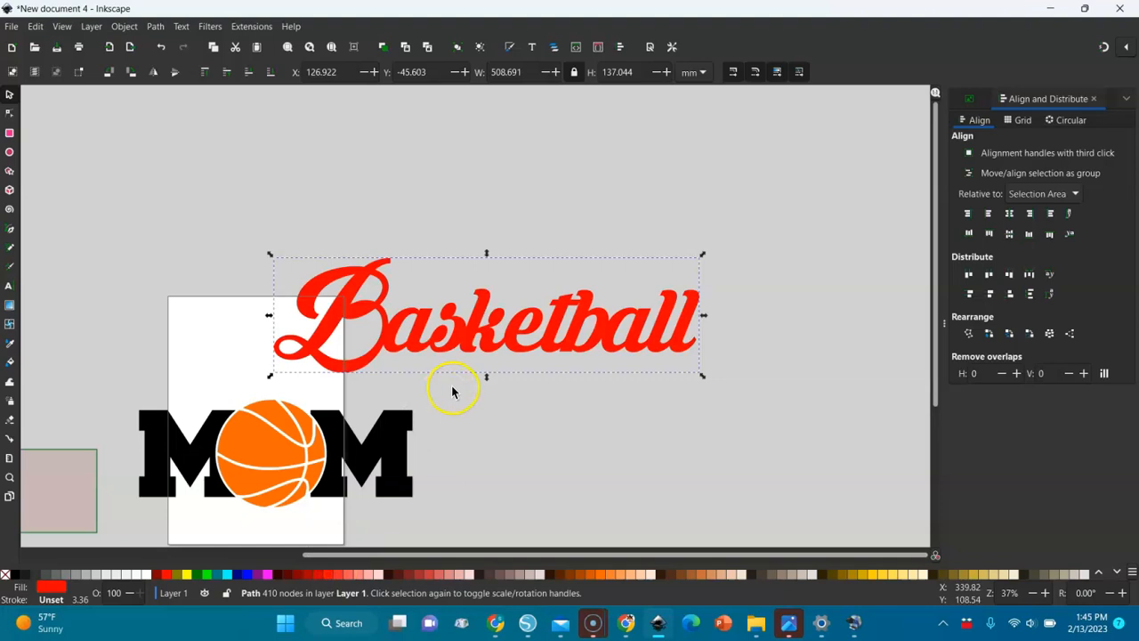
Step: Scale the Basketball word down proportionally to about 308 by 83 mm and place it directly above MOM
drag(702, 378, 566, 330)
drag(476, 303, 324, 392)
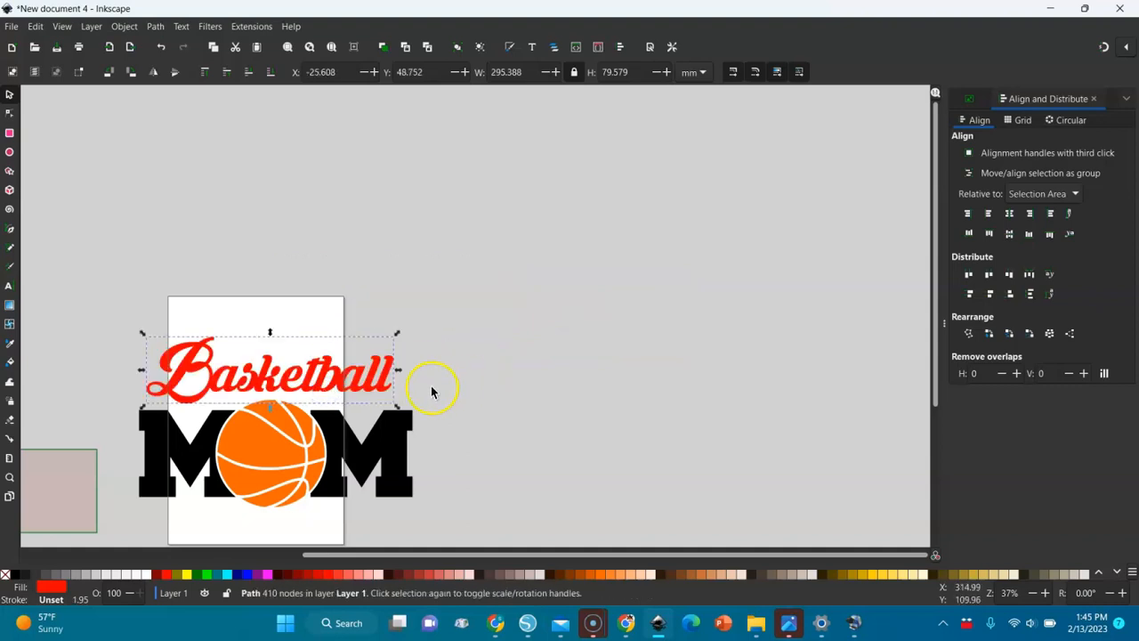
mouse_move(397, 410)
mouse_down()
mouse_move(422, 418)
mouse_move(407, 417)
mouse_up()
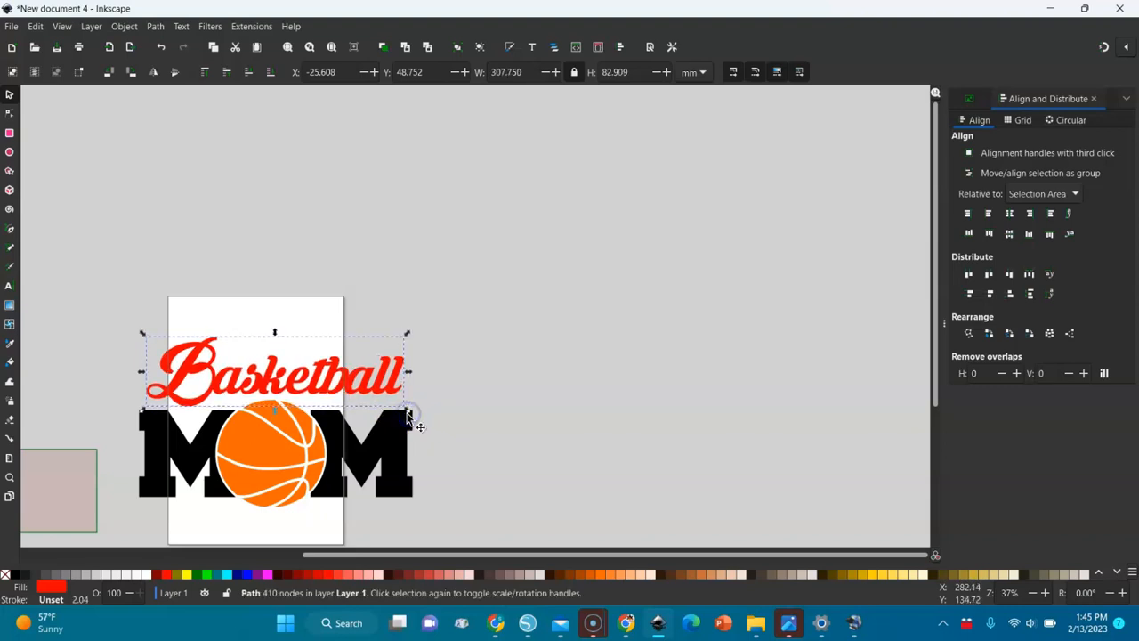
Step: Group the two Ms with the orange basketball
click(302, 470)
drag(503, 507, 122, 384)
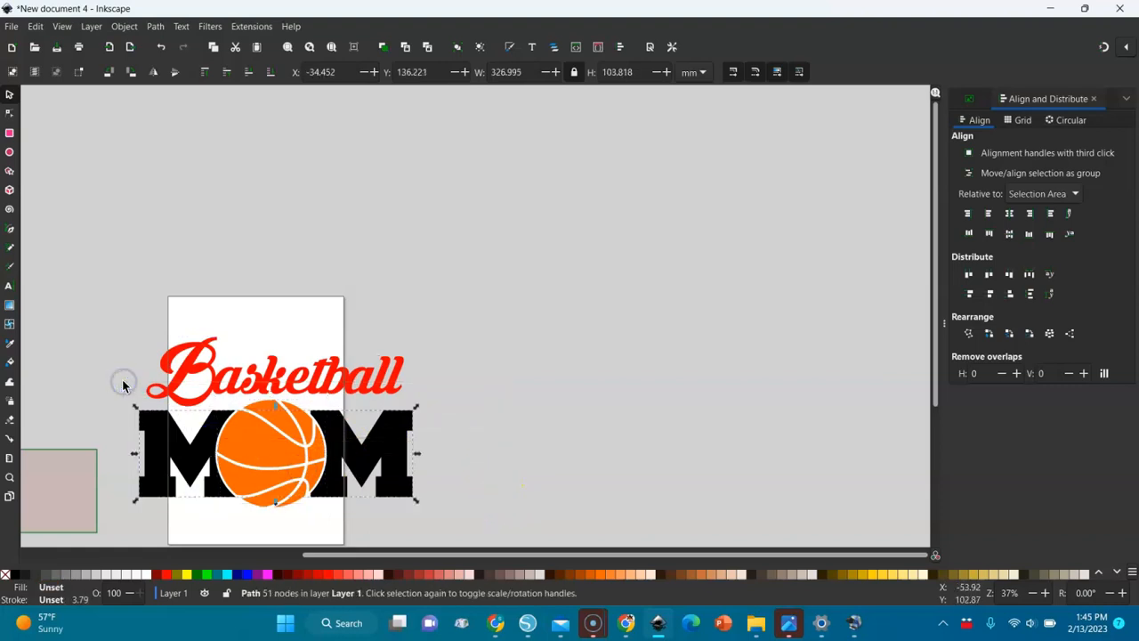
drag(477, 514, 93, 375)
key(ctrl+g)
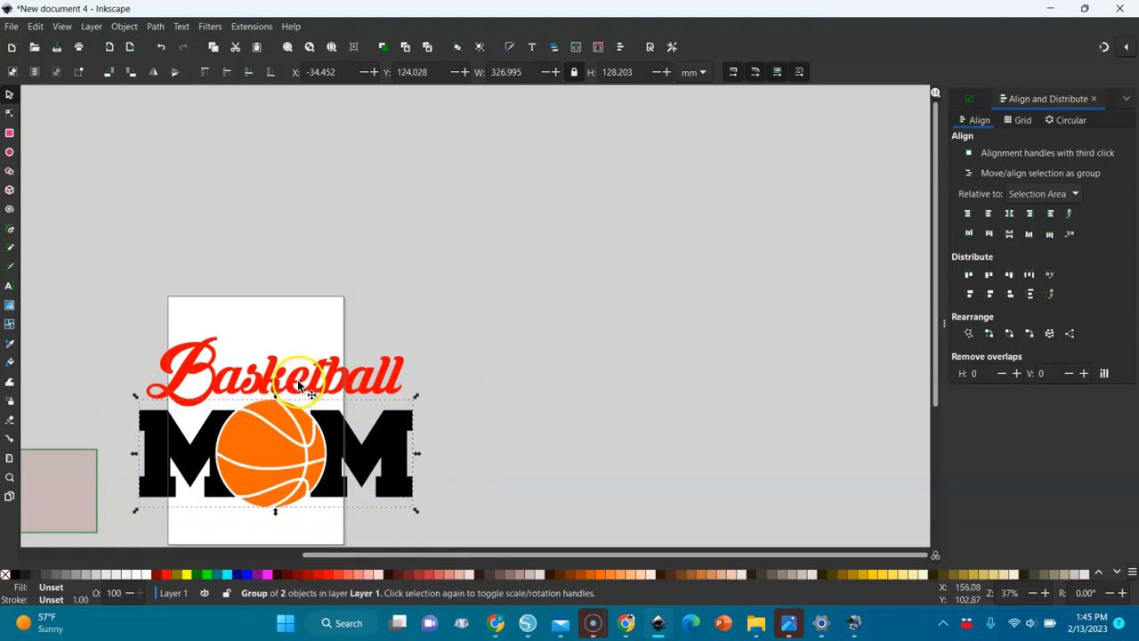
Step: Center the Basketball word and the MOM group on a common vertical axis
click(297, 379)
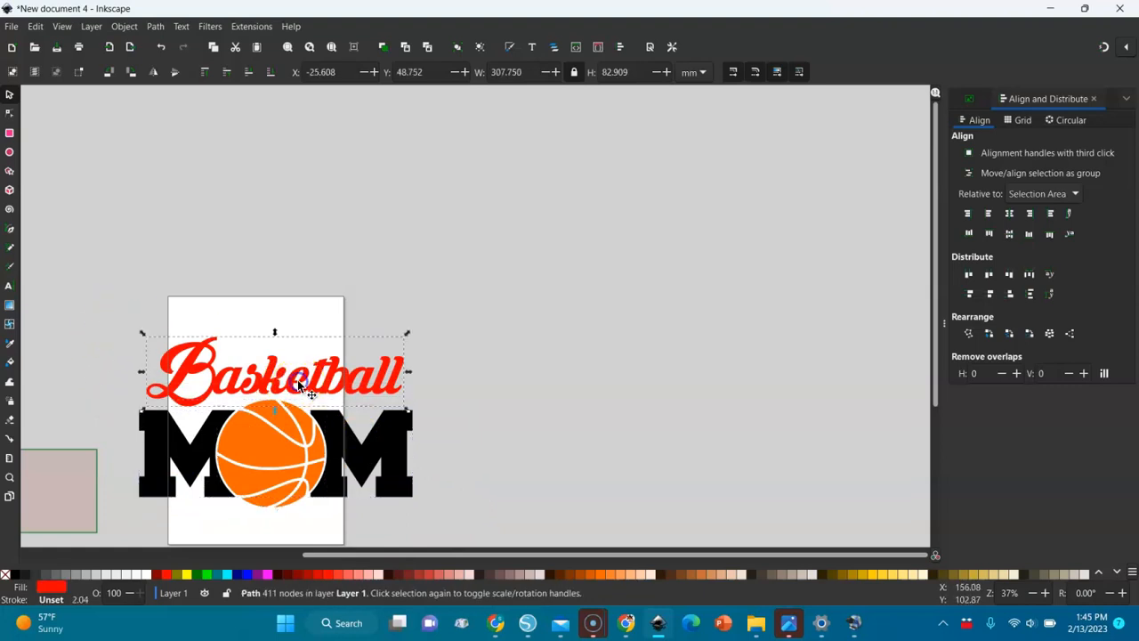
shift+click(313, 456)
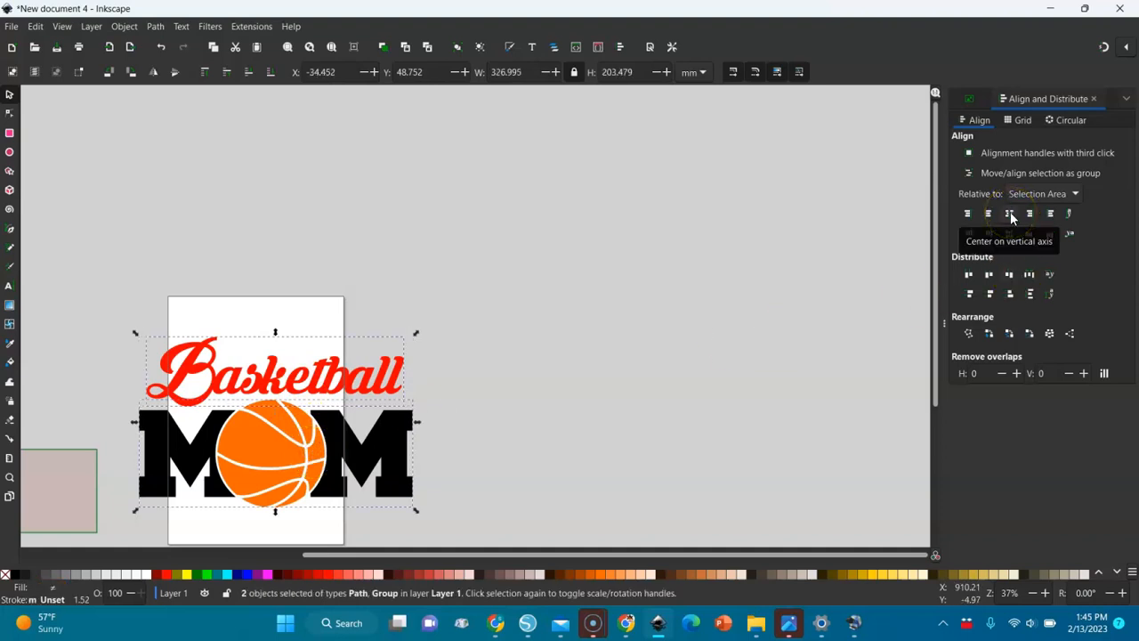
click(1010, 214)
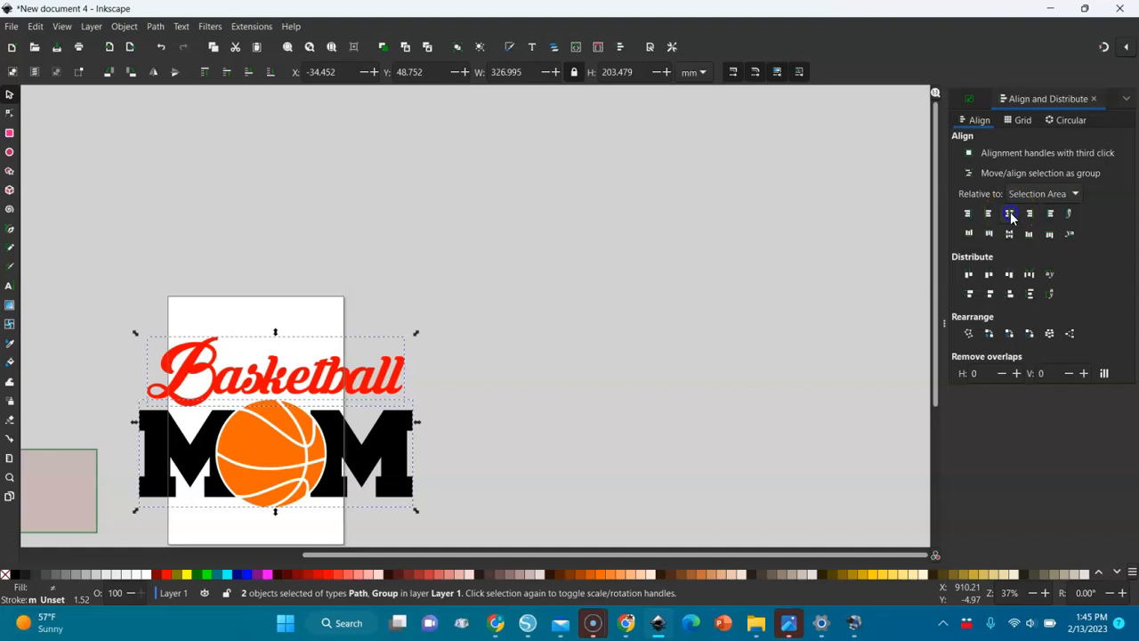
click(454, 382)
Step: Fill the Basketball word black and group it with the MOM design
click(391, 381)
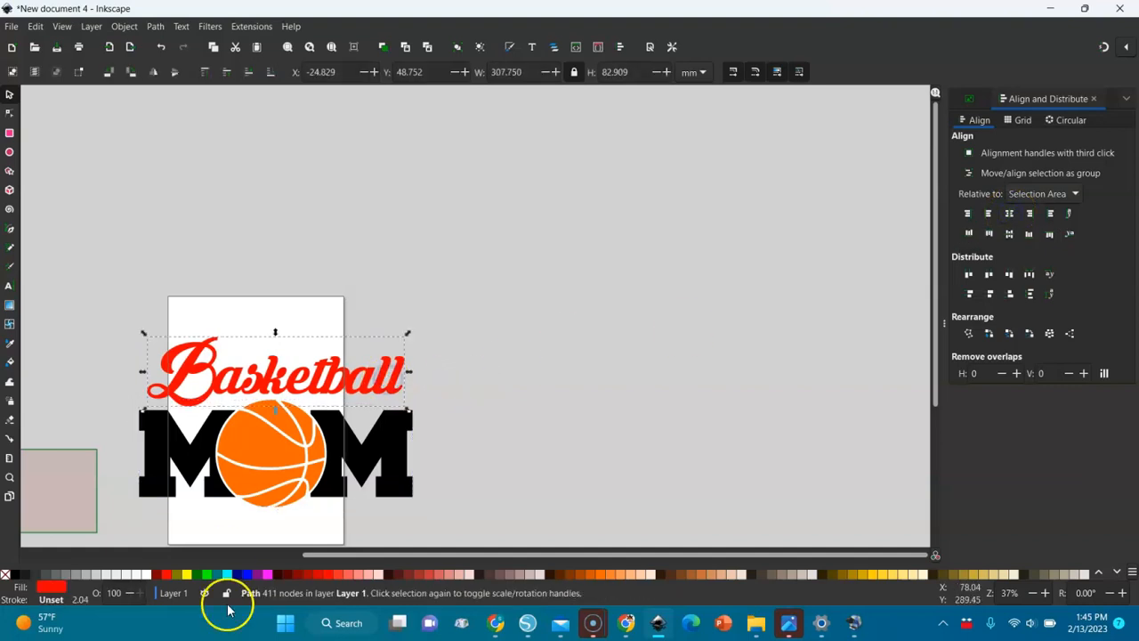
click(14, 576)
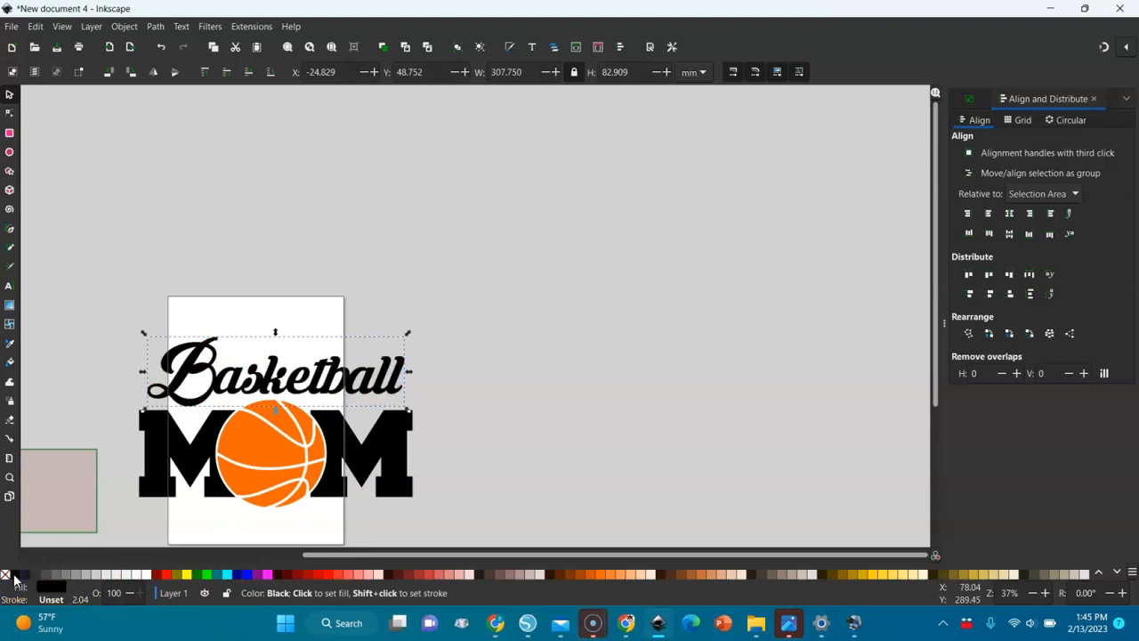
drag(484, 282, 74, 542)
key(ctrl+g)
Step: Delete the reference Basketball Mom image and the pinkish rectangle below it
key(minus)
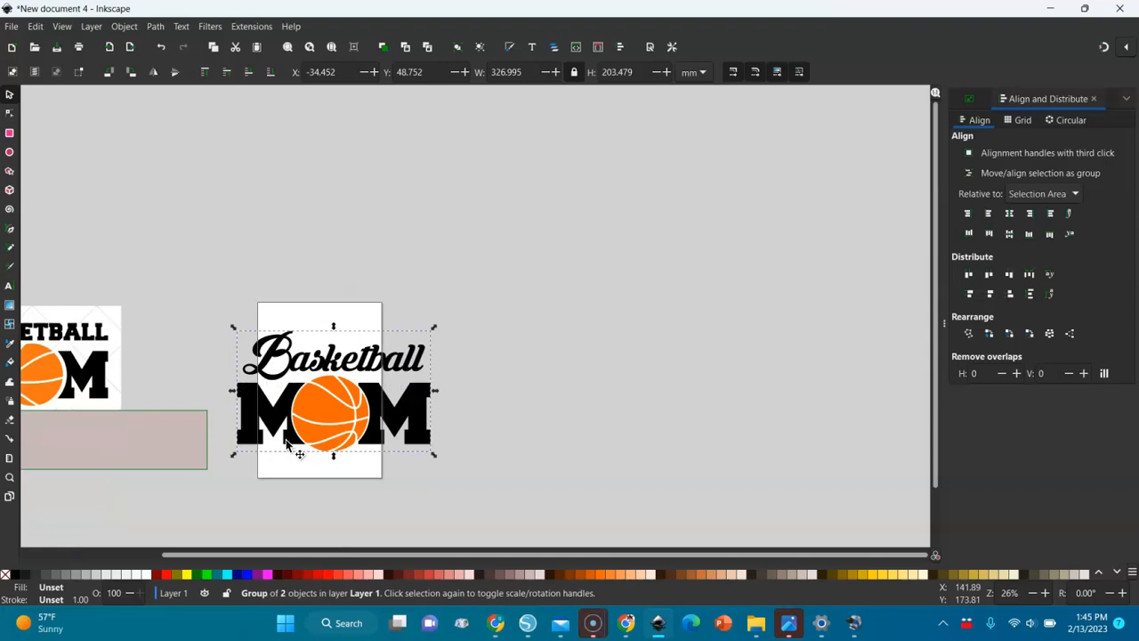
key(minus)
key(minus)
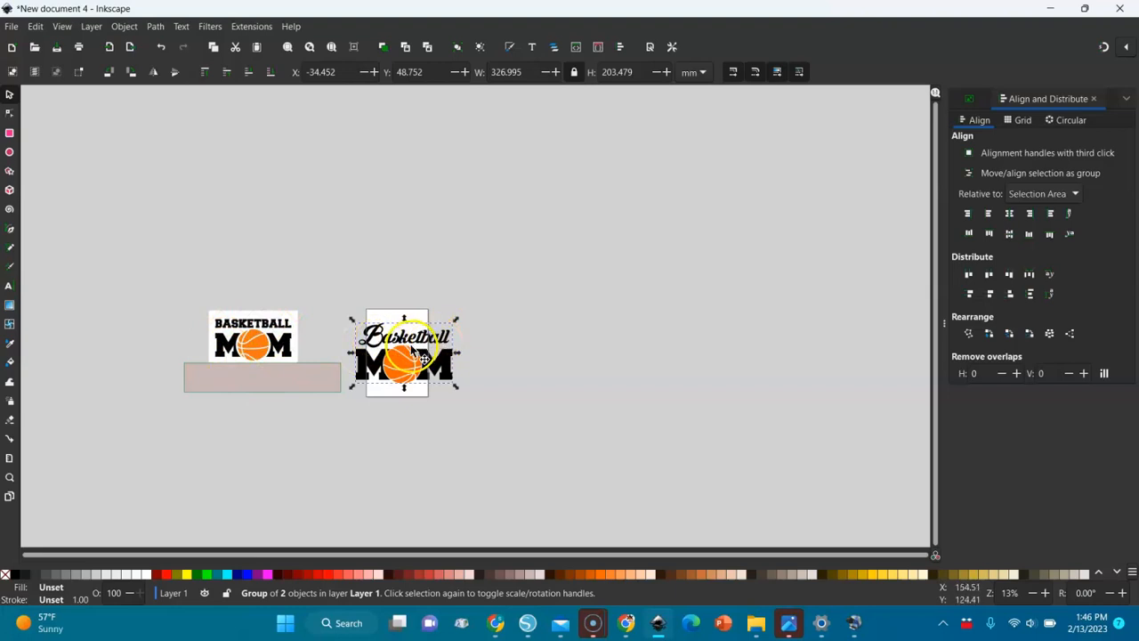
drag(349, 267, 136, 478)
key(Delete)
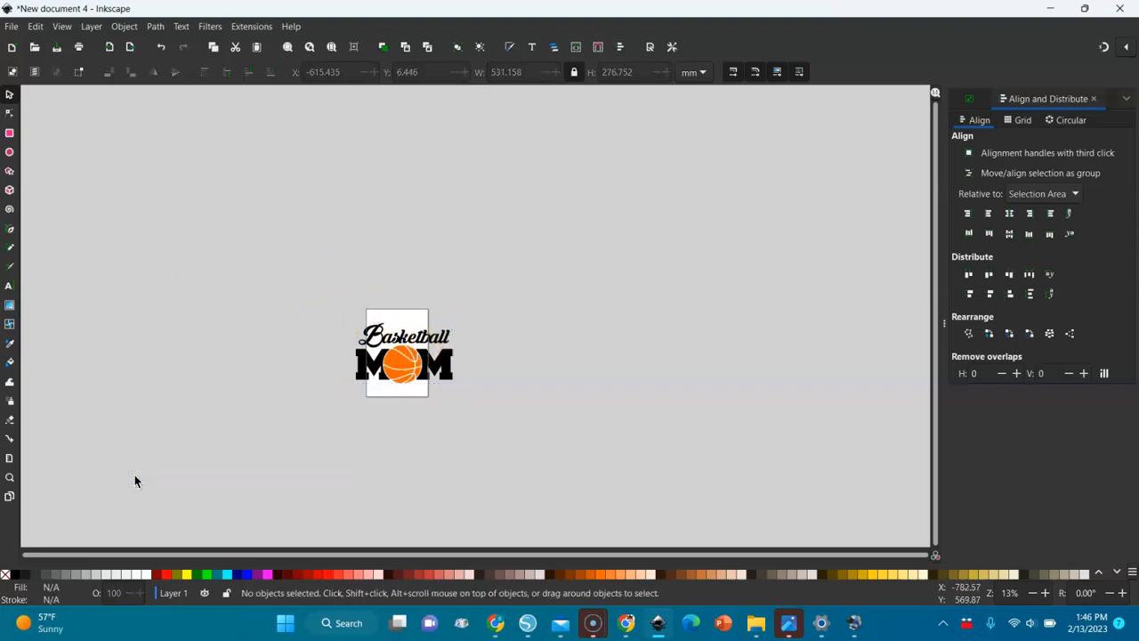
Step: Scale the grouped design down proportionally to about 221 by 137 mm
click(445, 367)
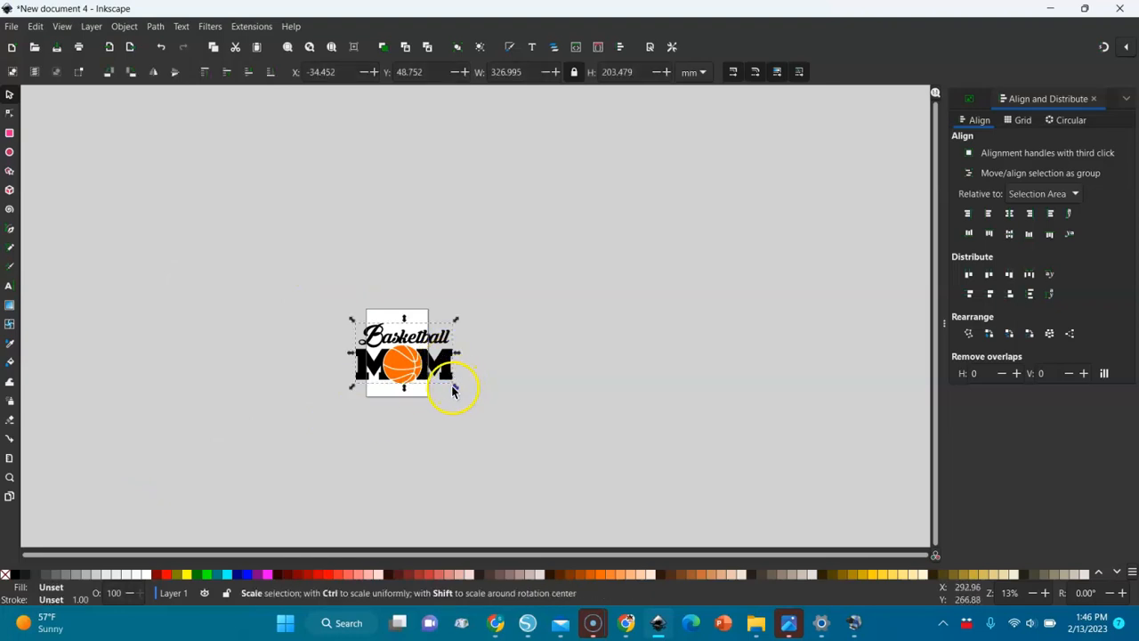
drag(455, 386, 426, 368)
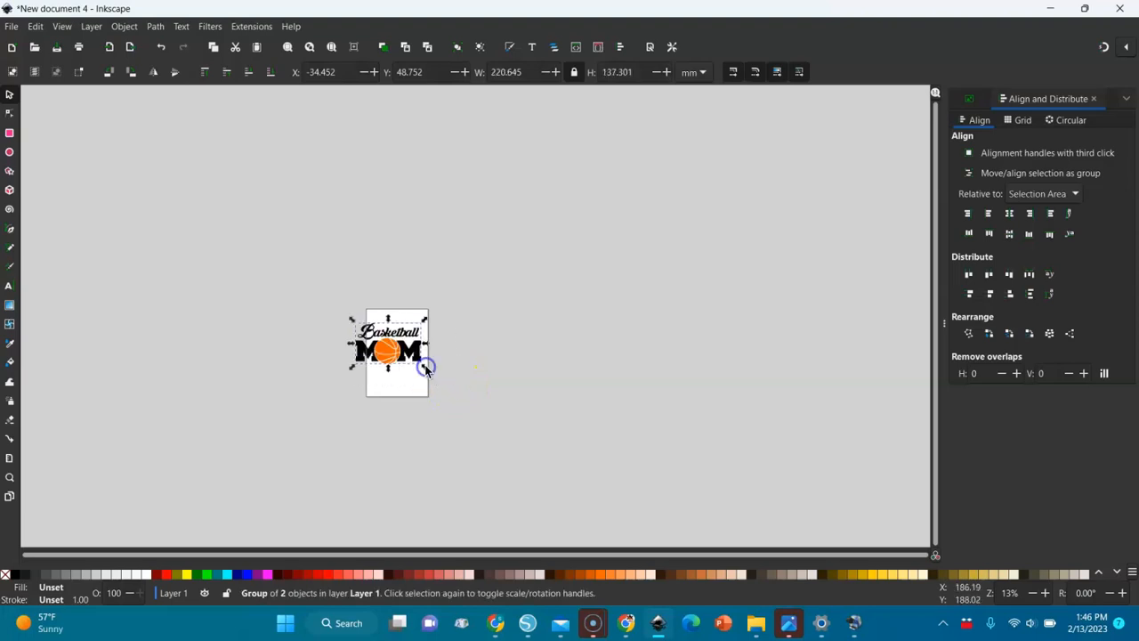
Step: Set the document page to US Letter format in landscape orientation
click(11, 27)
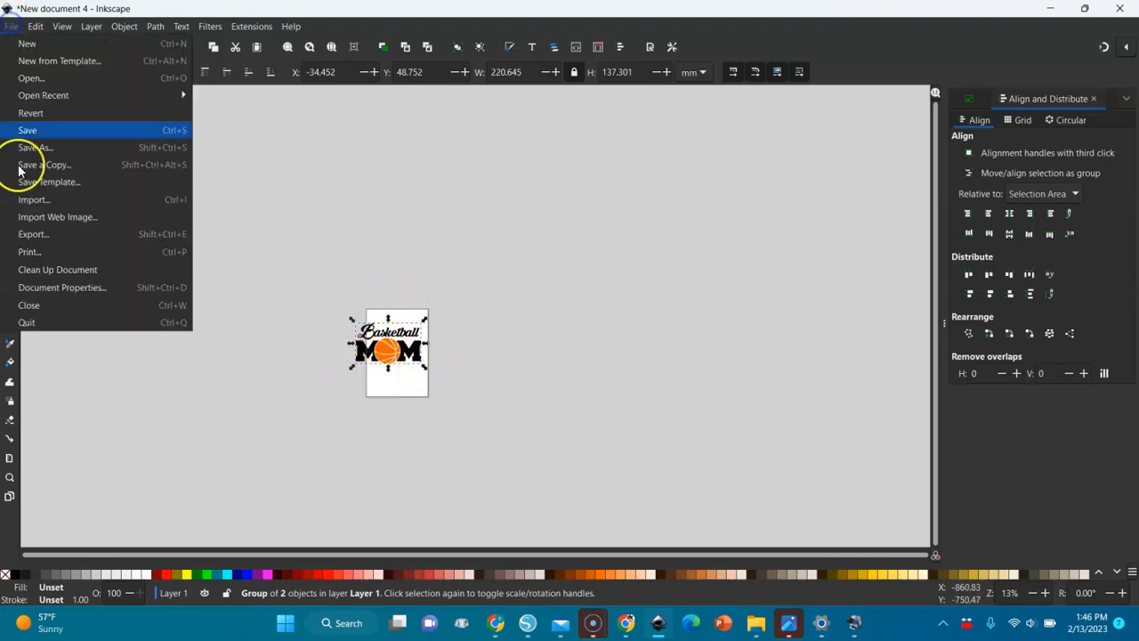
click(38, 288)
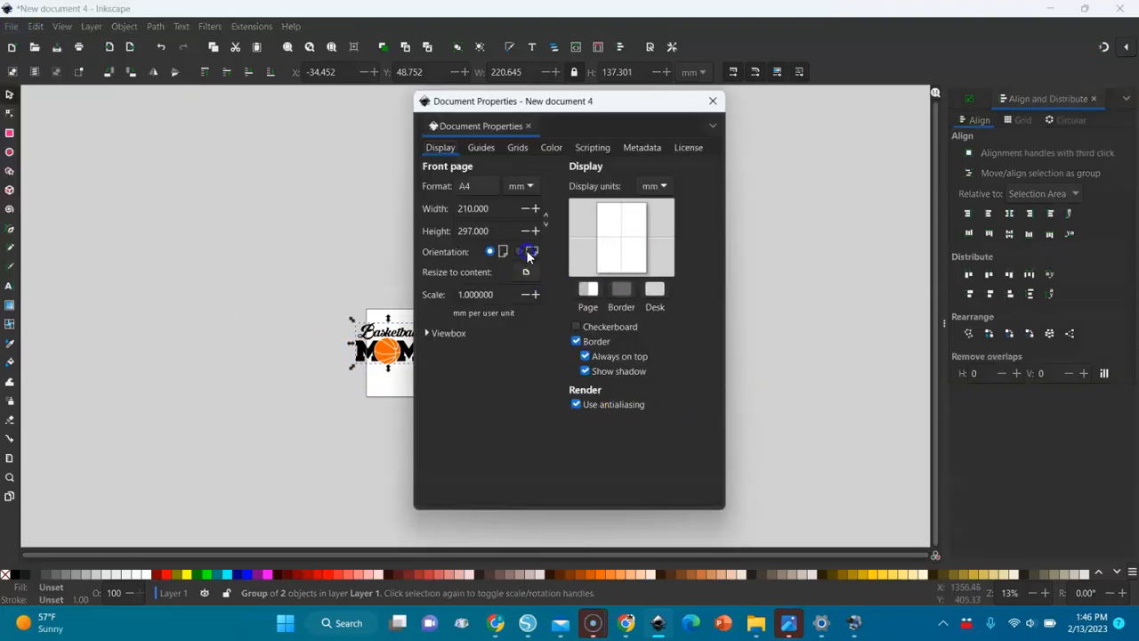
click(528, 253)
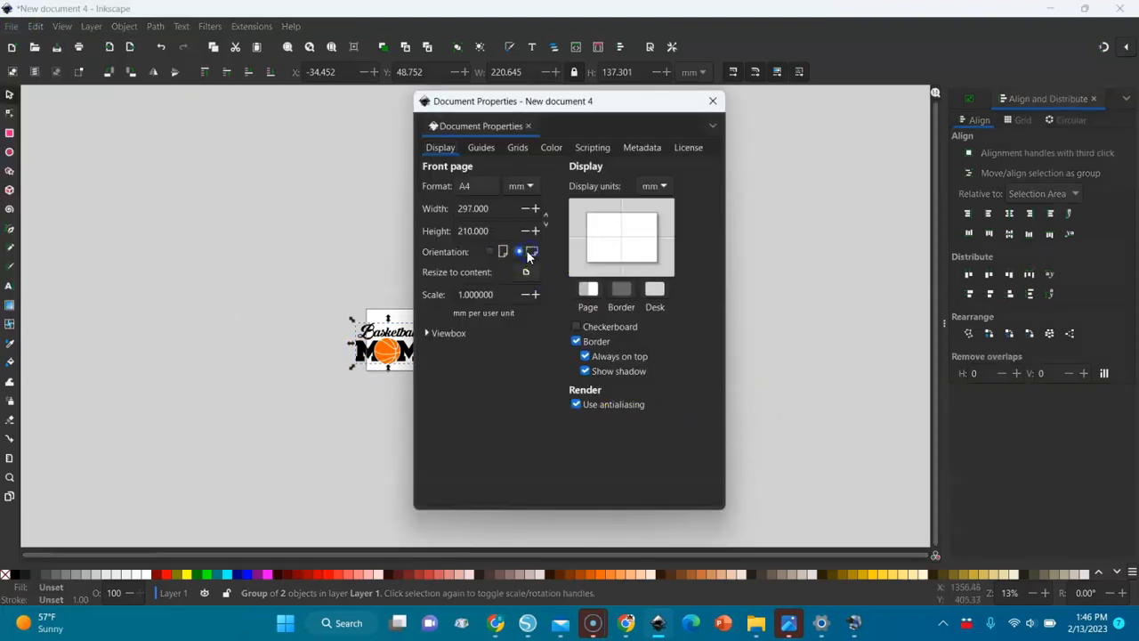
click(490, 187)
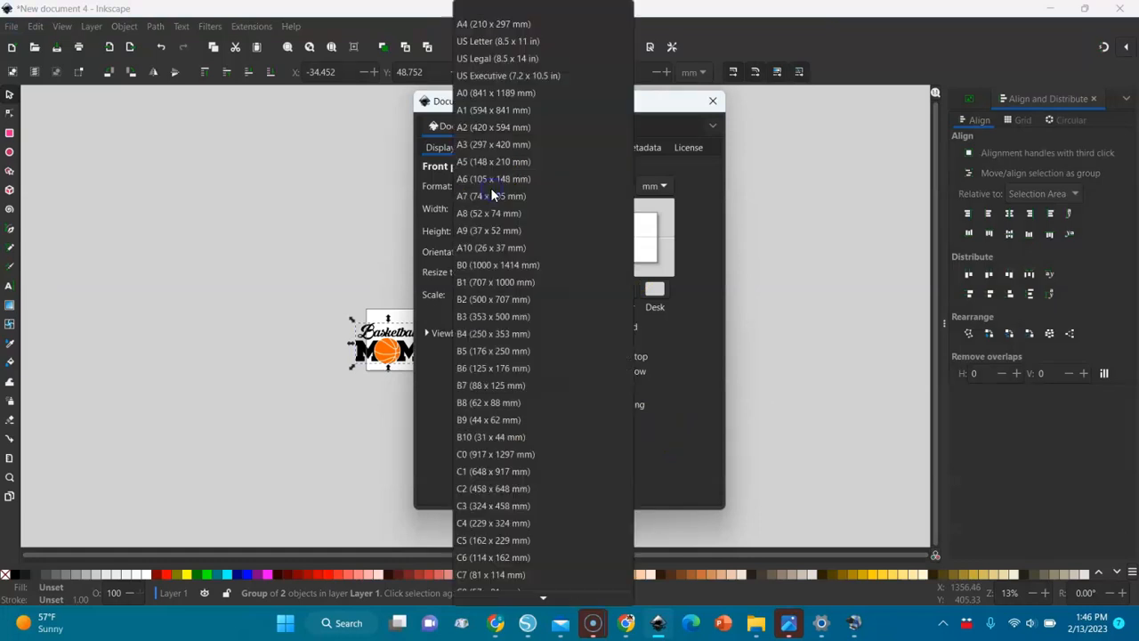
click(478, 42)
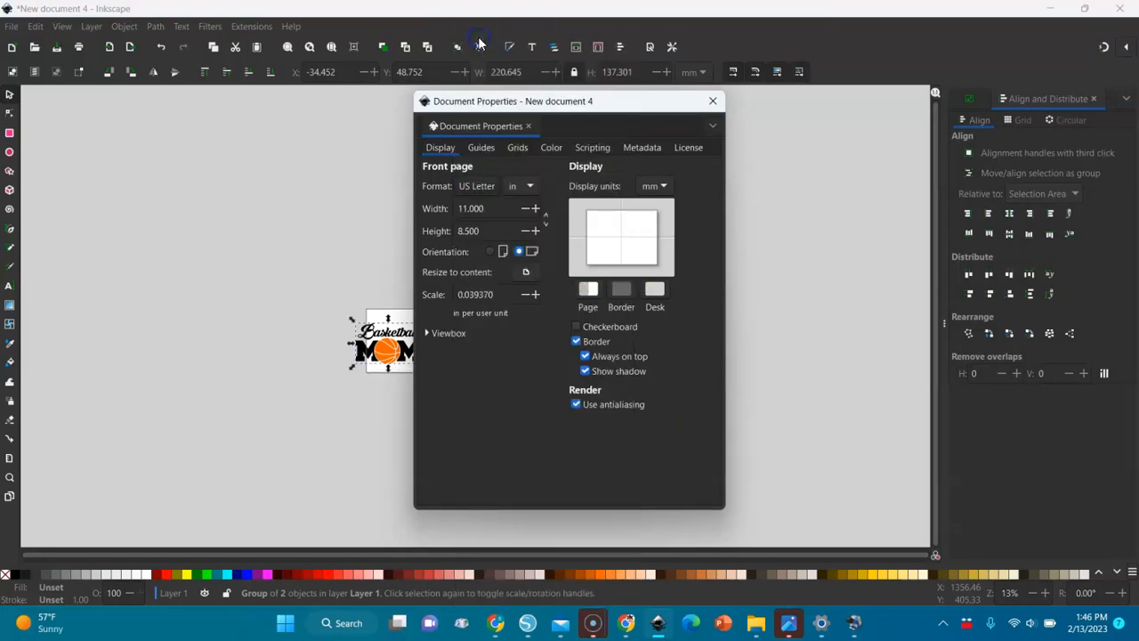
click(711, 105)
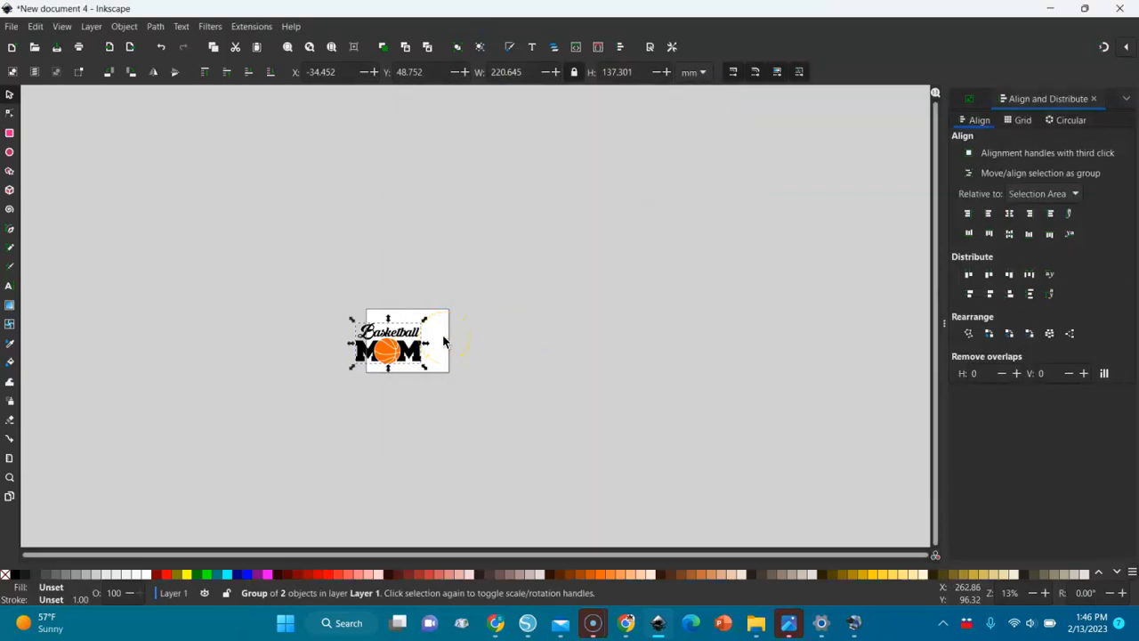
Step: Move the grouped design onto the page, enlarge it proportionally to about 264 by 164 mm, and position it near the page's centre
key(5)
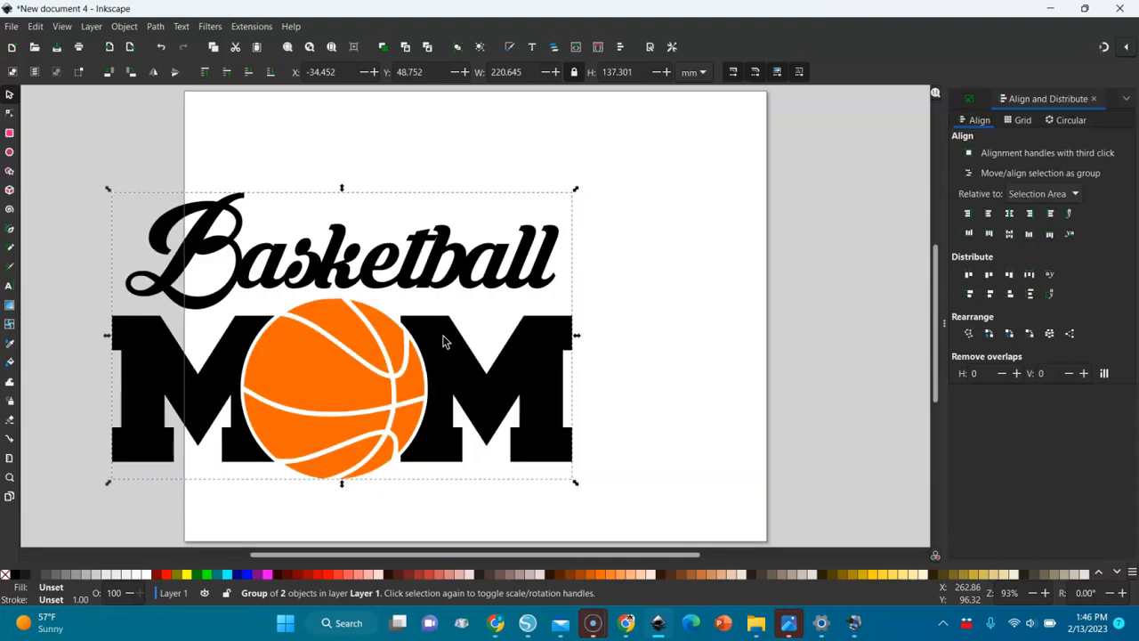
key(minus)
drag(524, 359, 588, 342)
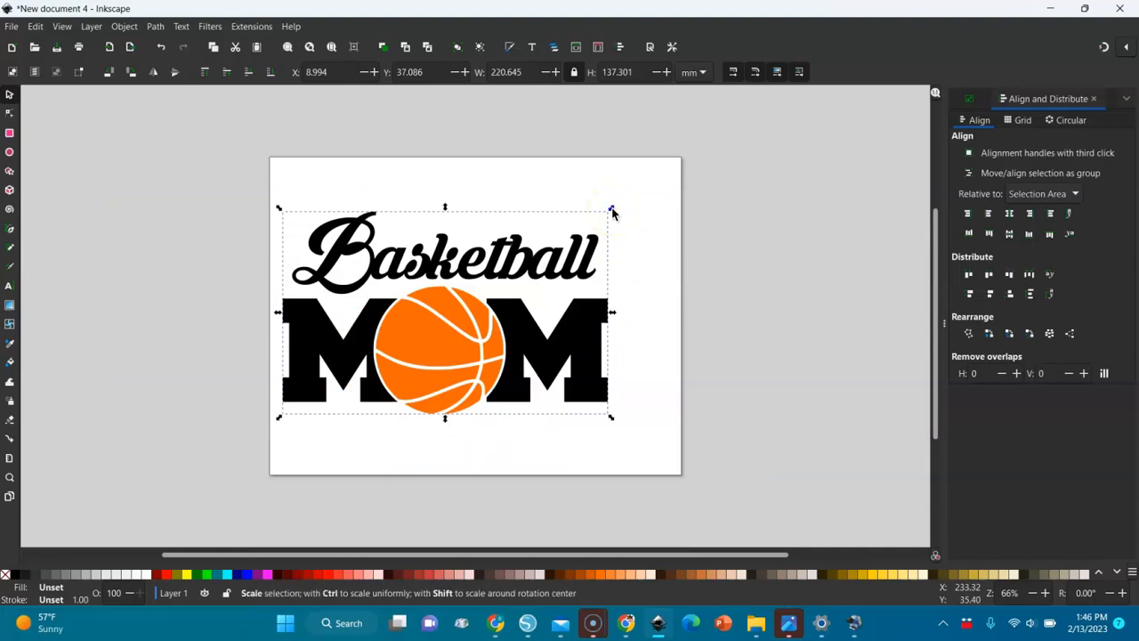
drag(612, 208, 675, 167)
drag(586, 312, 584, 343)
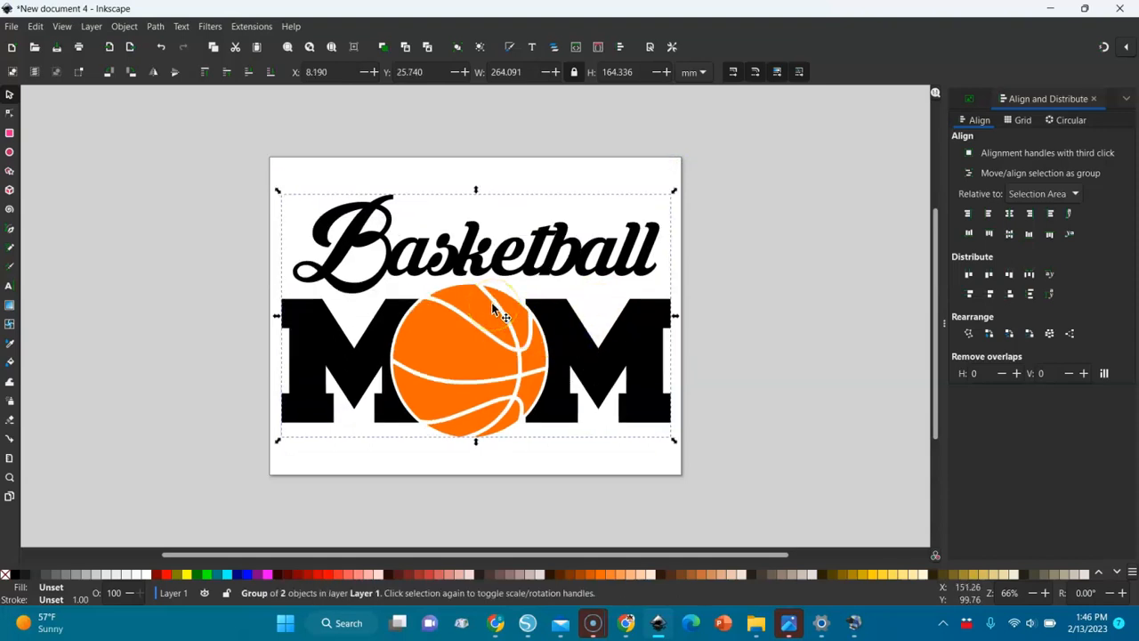
Step: Save the document as a Plain SVG named "basketball Mom" in the Downloads folder
click(13, 27)
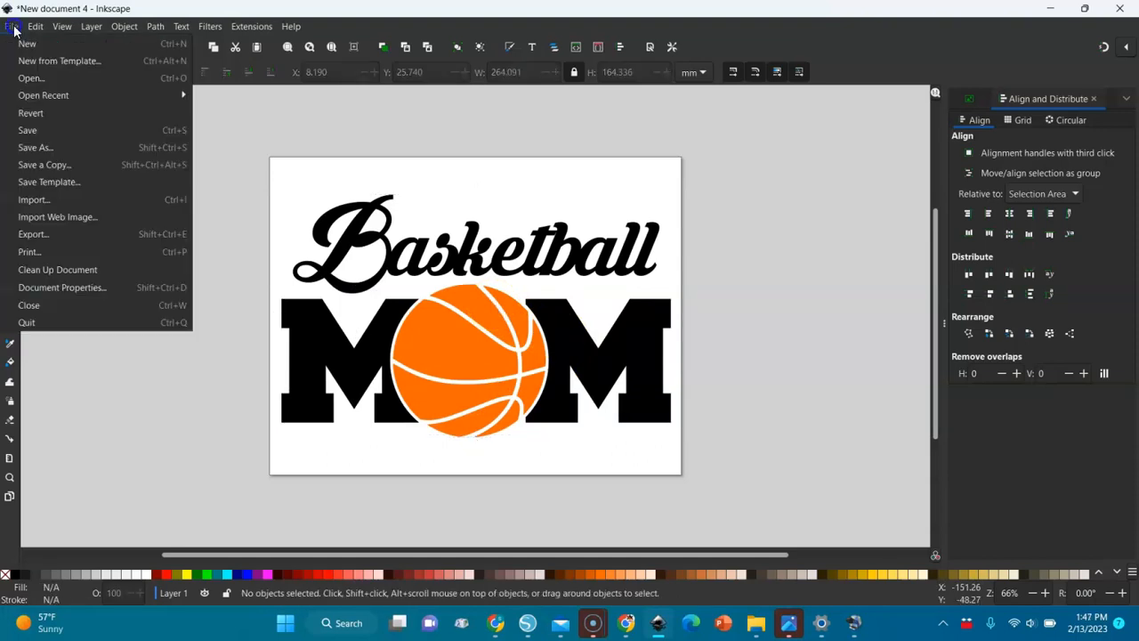
click(41, 153)
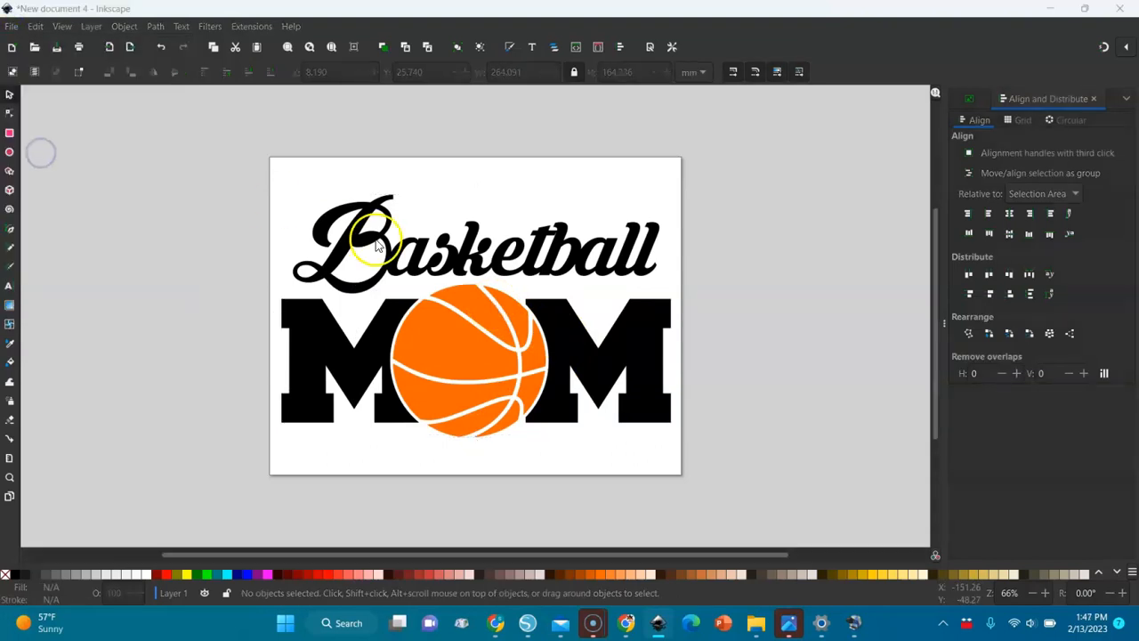
double_click(145, 170)
double_click(213, 286)
text(basketball Mom)
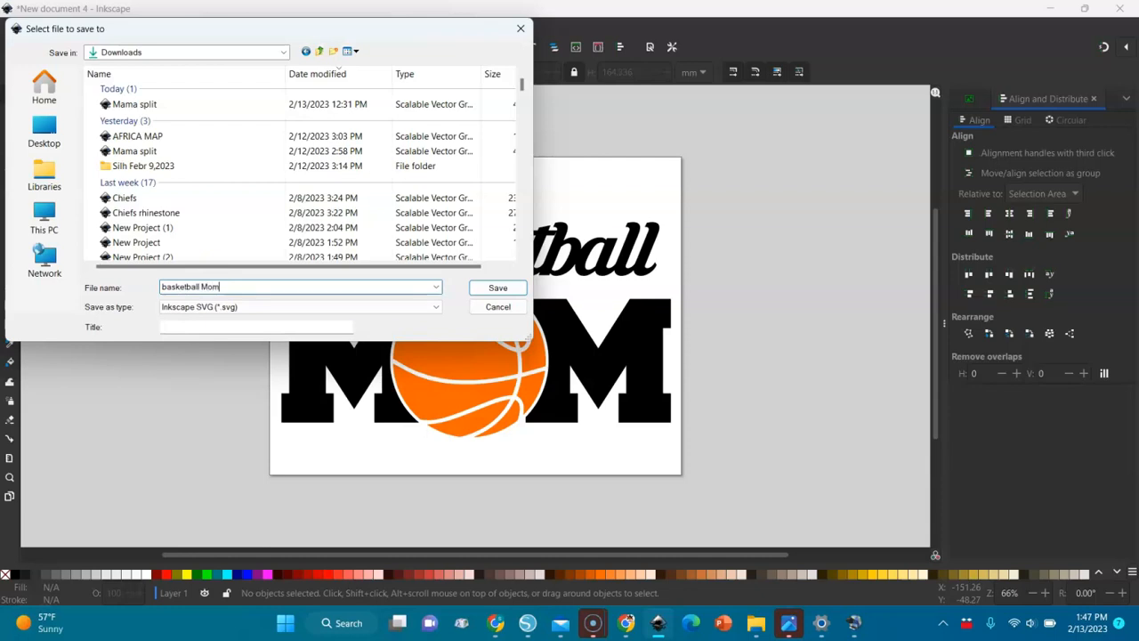
click(230, 306)
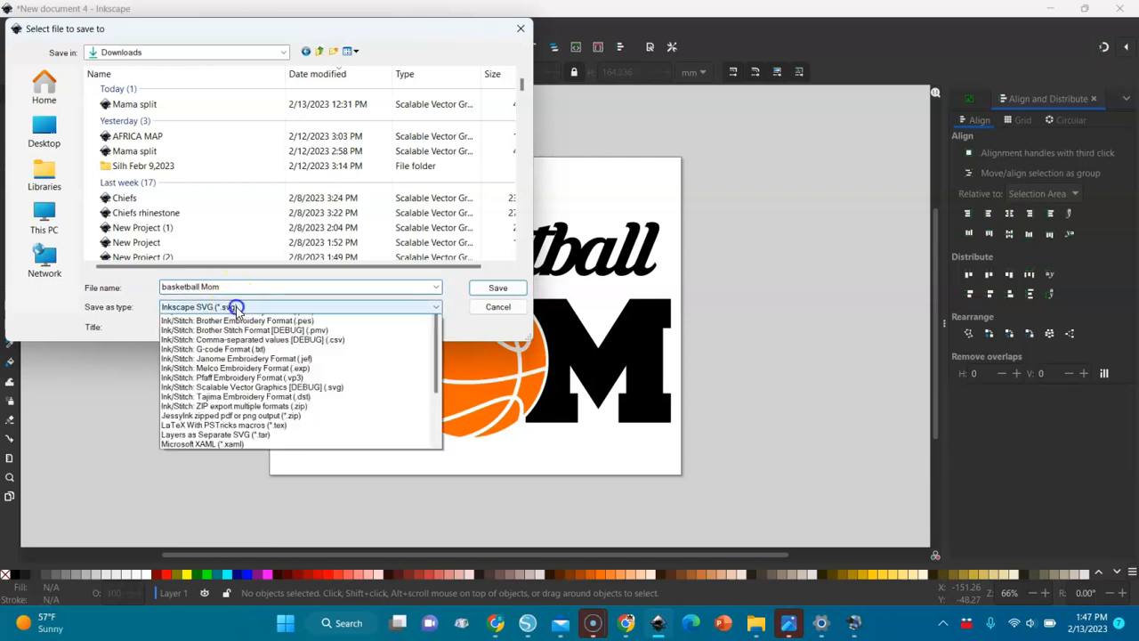
click(207, 329)
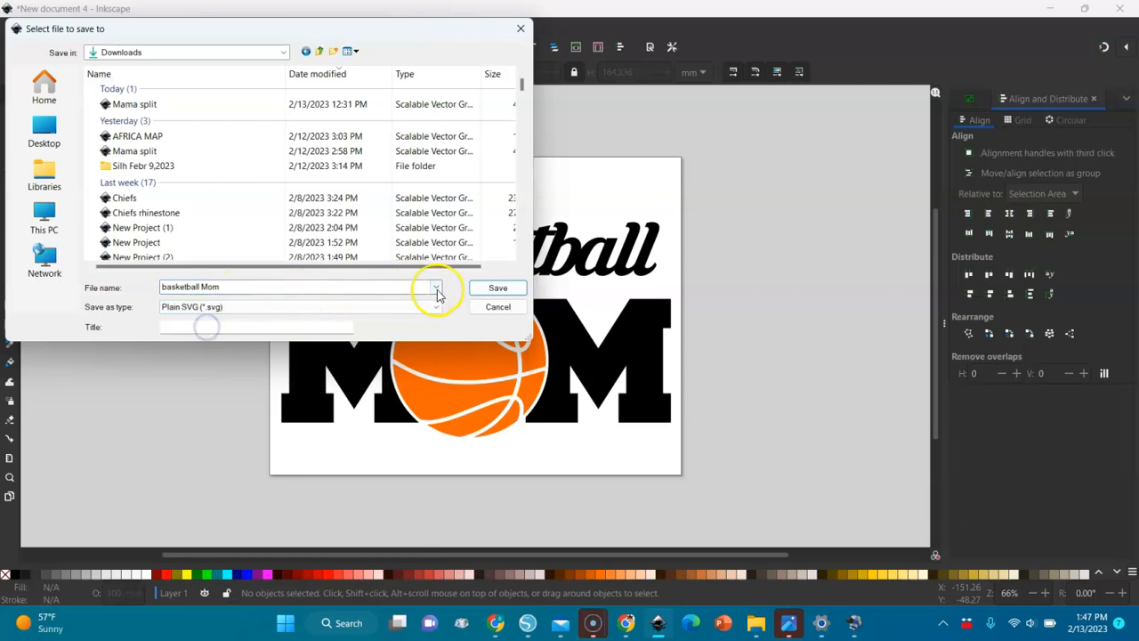
click(496, 288)
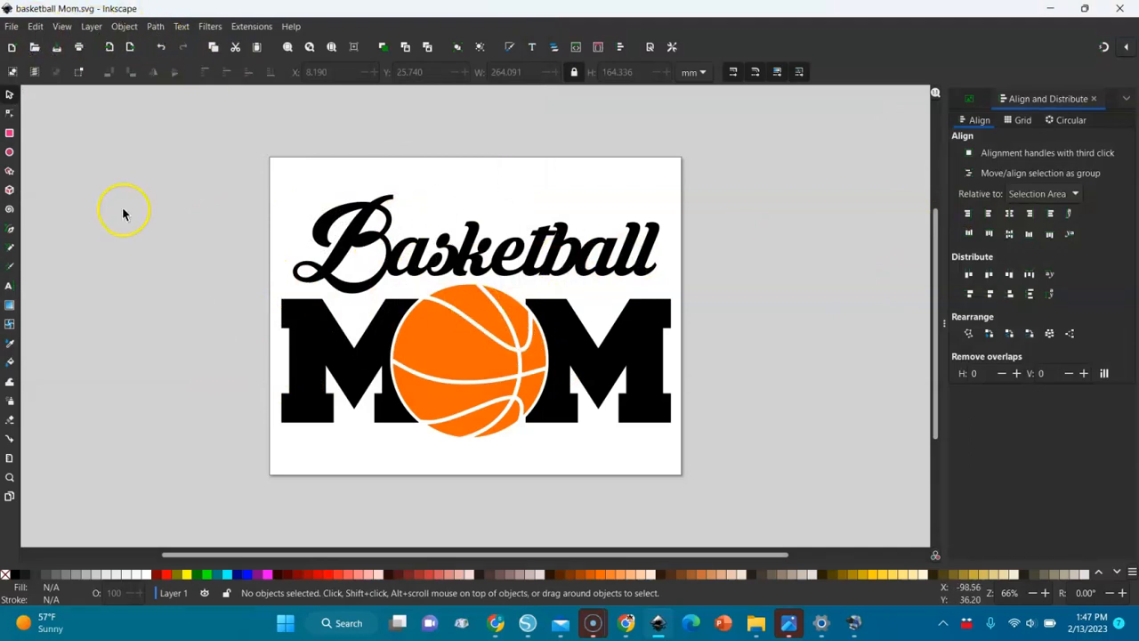
Step: Export the whole page at 300 DPI as the PNG file "basketball Mom" in the Downloads folder
click(11, 26)
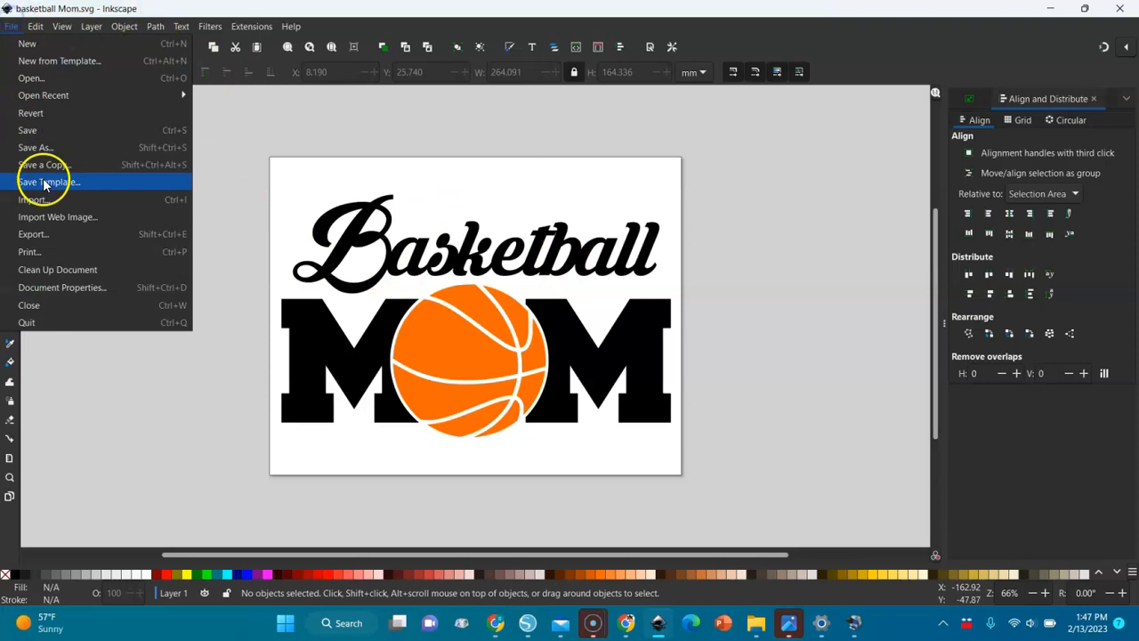
click(33, 235)
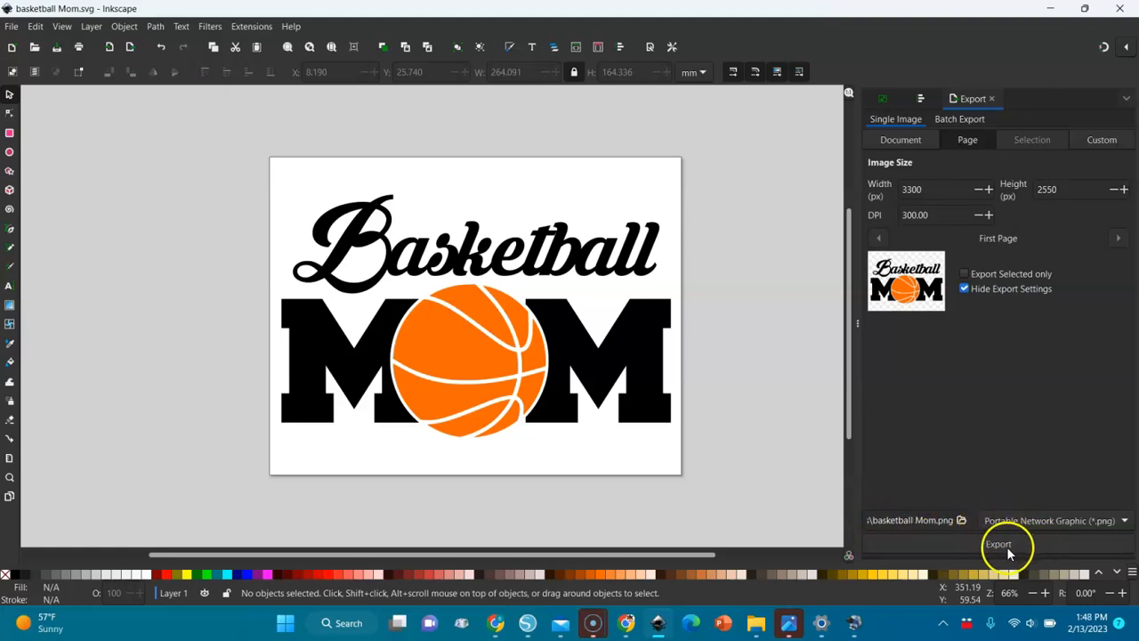
click(961, 521)
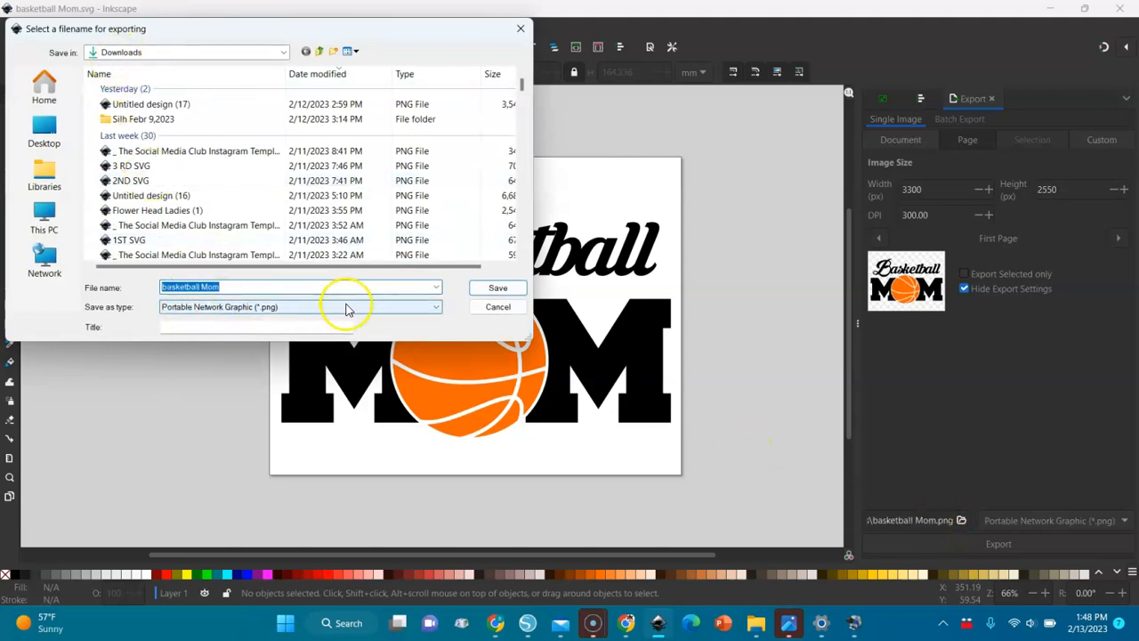
click(497, 287)
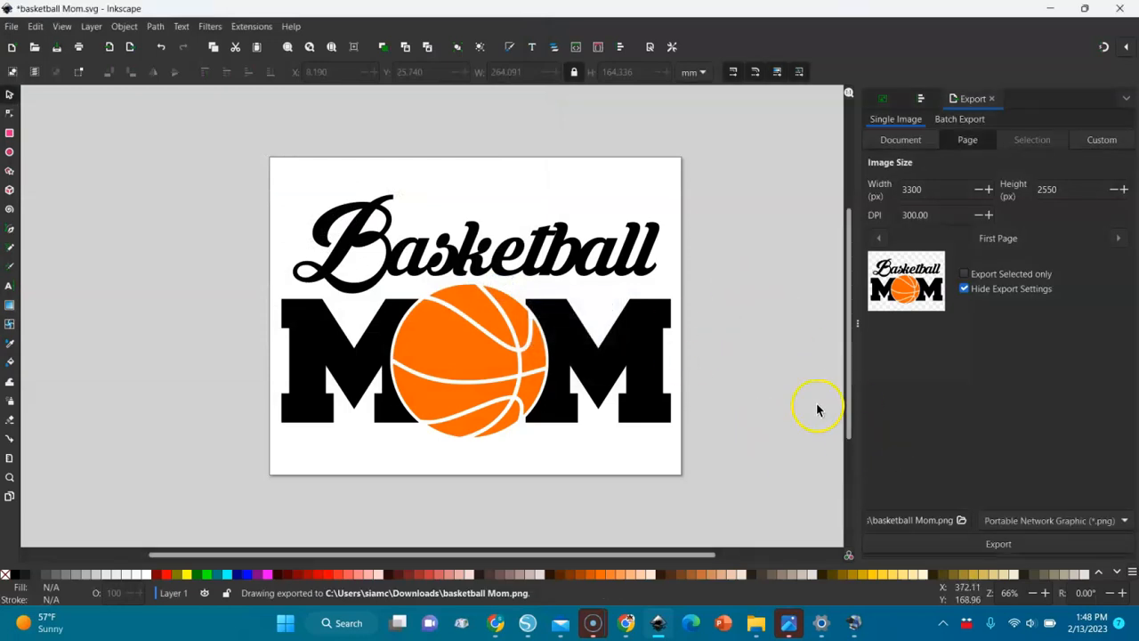
Step: In File Explorer, compress the basketball Mom PNG and SVG in Downloads into a ZIP file, and return to the Inkscape basketball Mom document
click(757, 623)
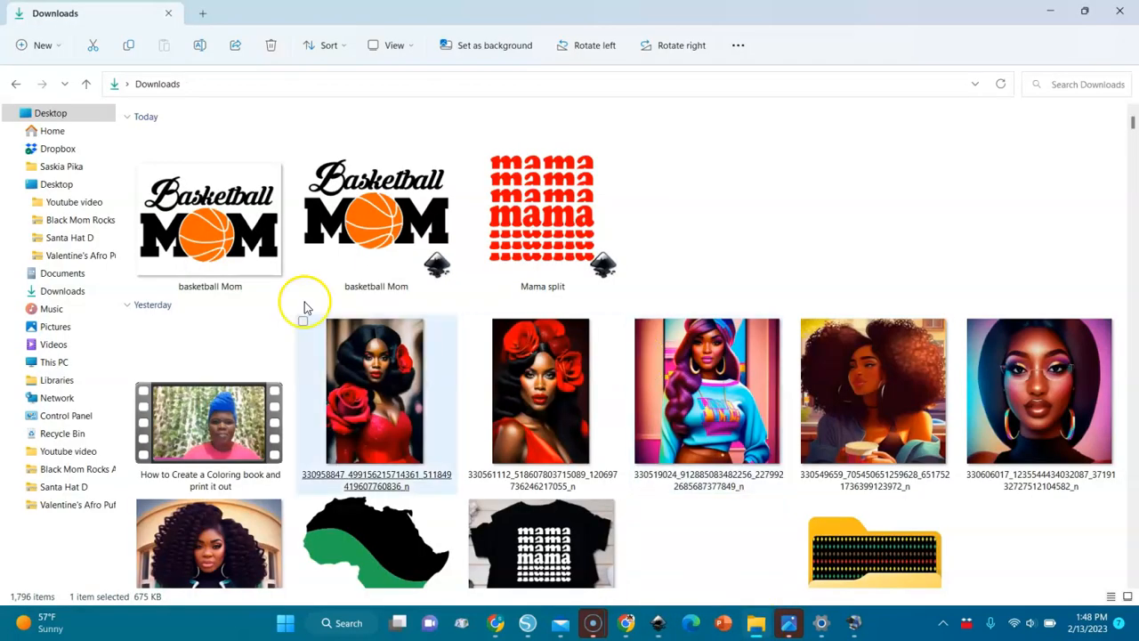
click(281, 248)
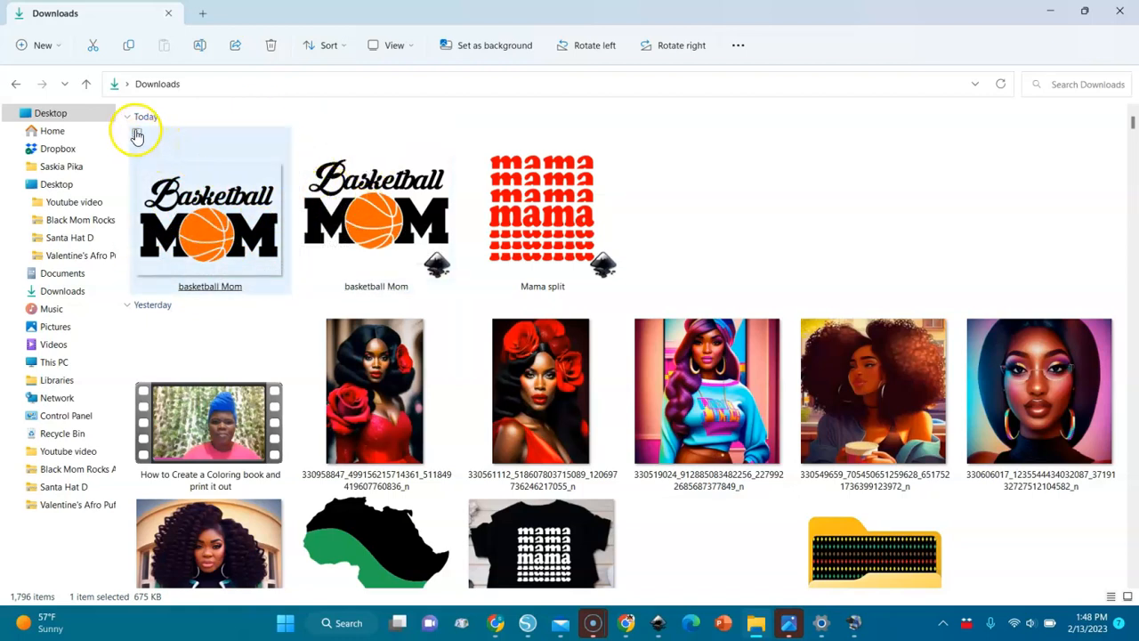
click(136, 133)
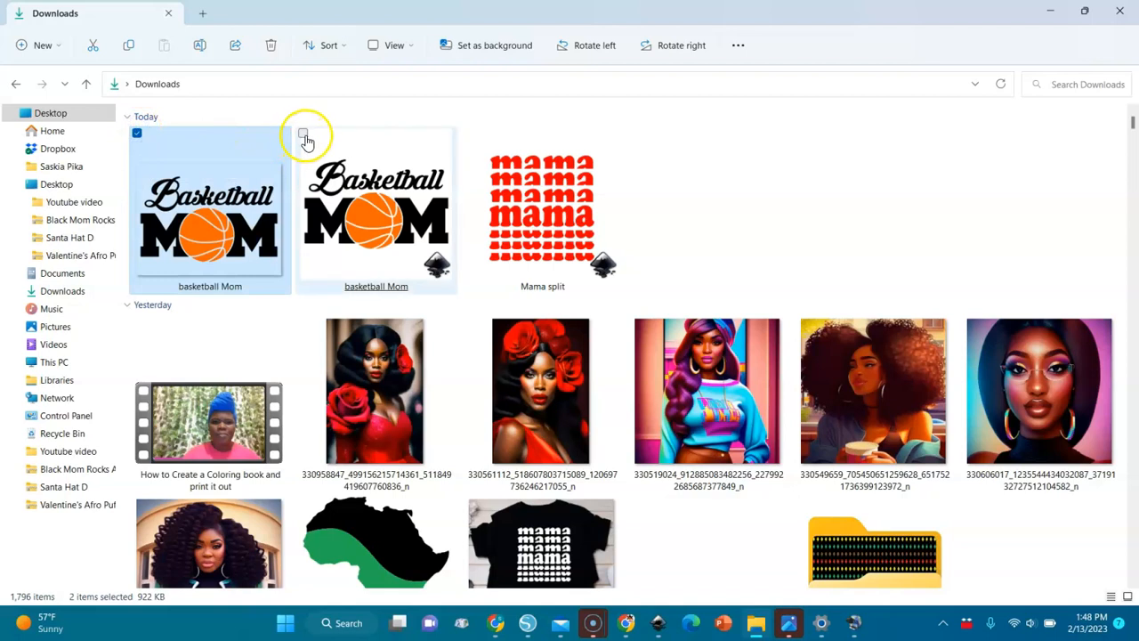
click(303, 134)
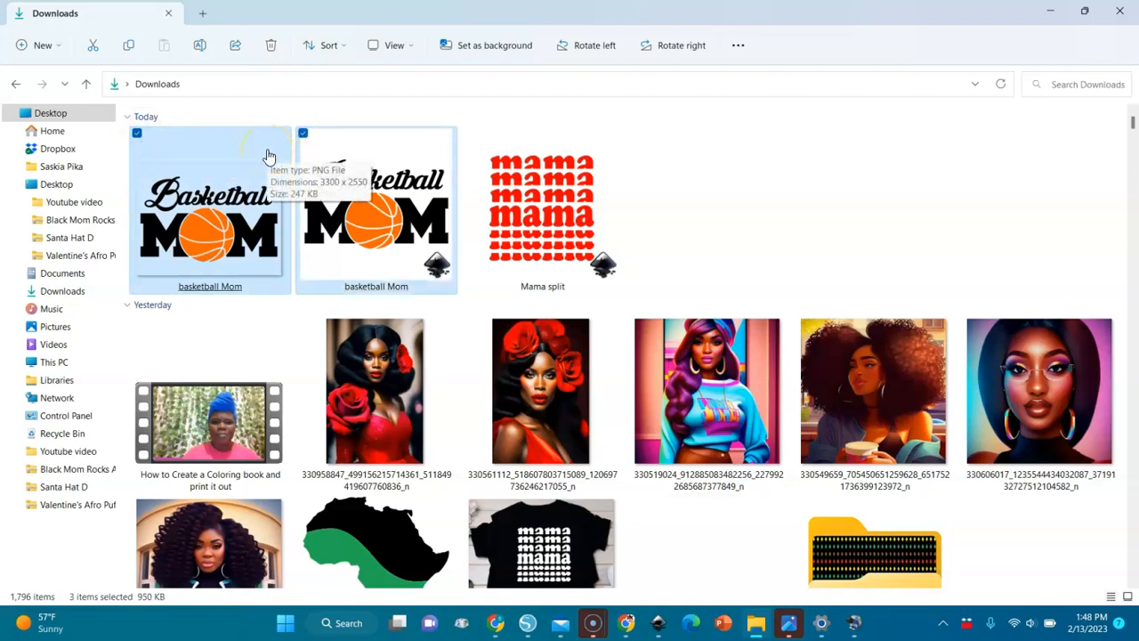
right_click(268, 153)
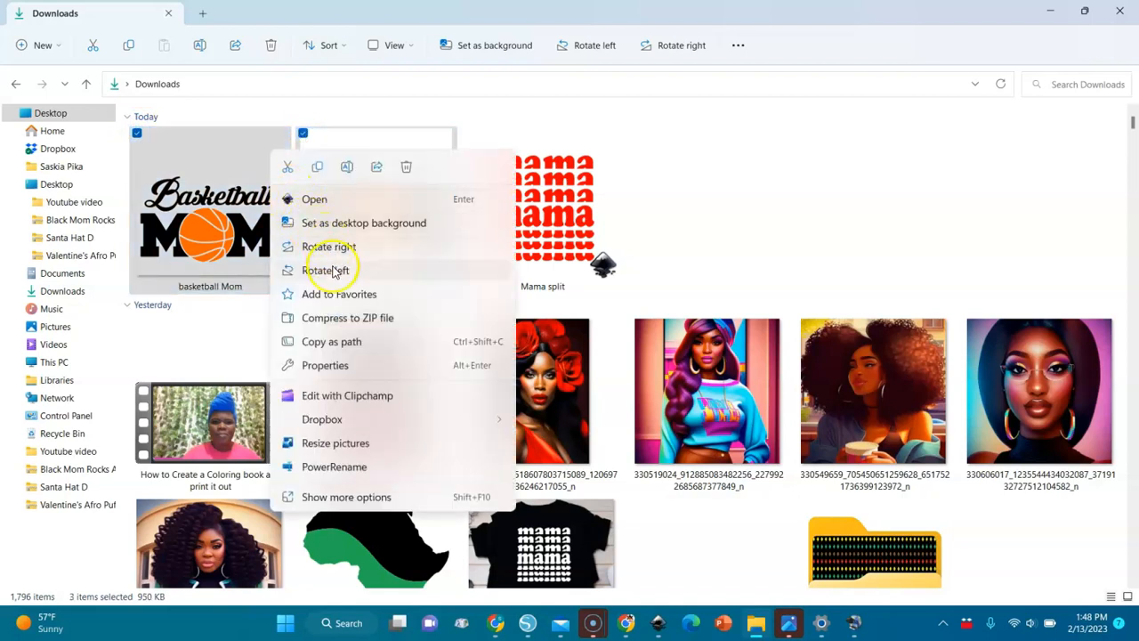
click(344, 319)
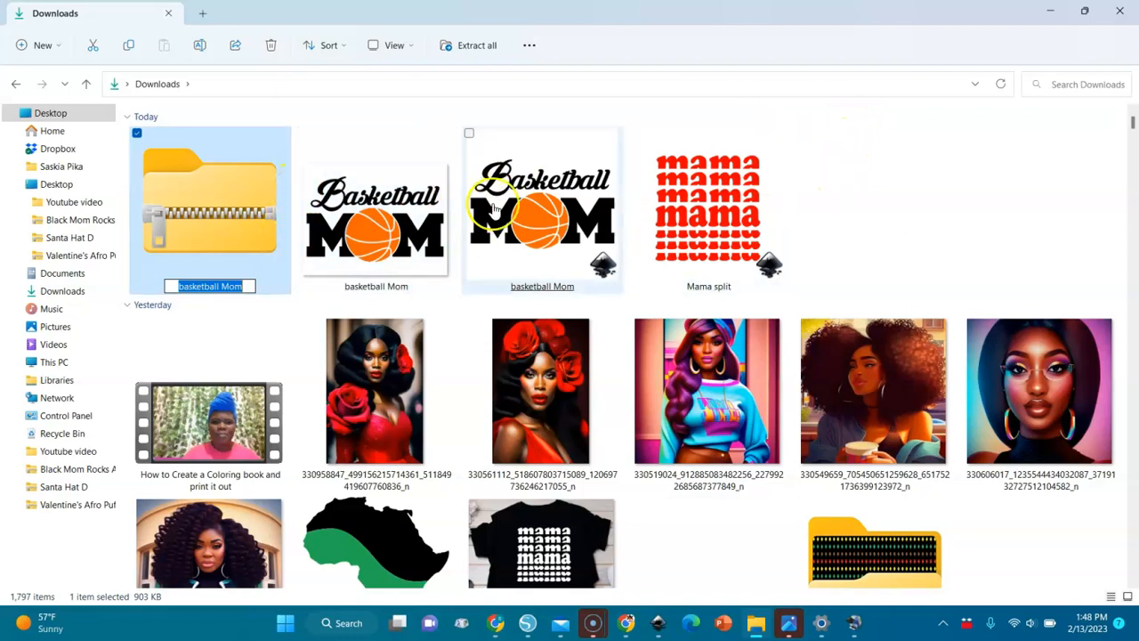
click(875, 176)
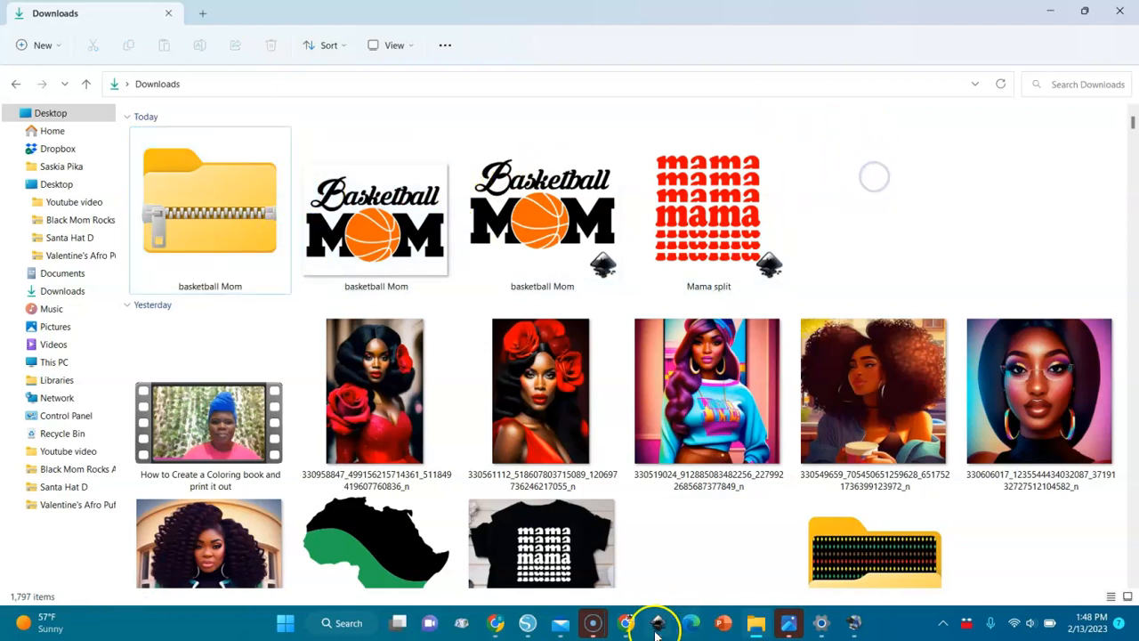
mouse_move(656, 622)
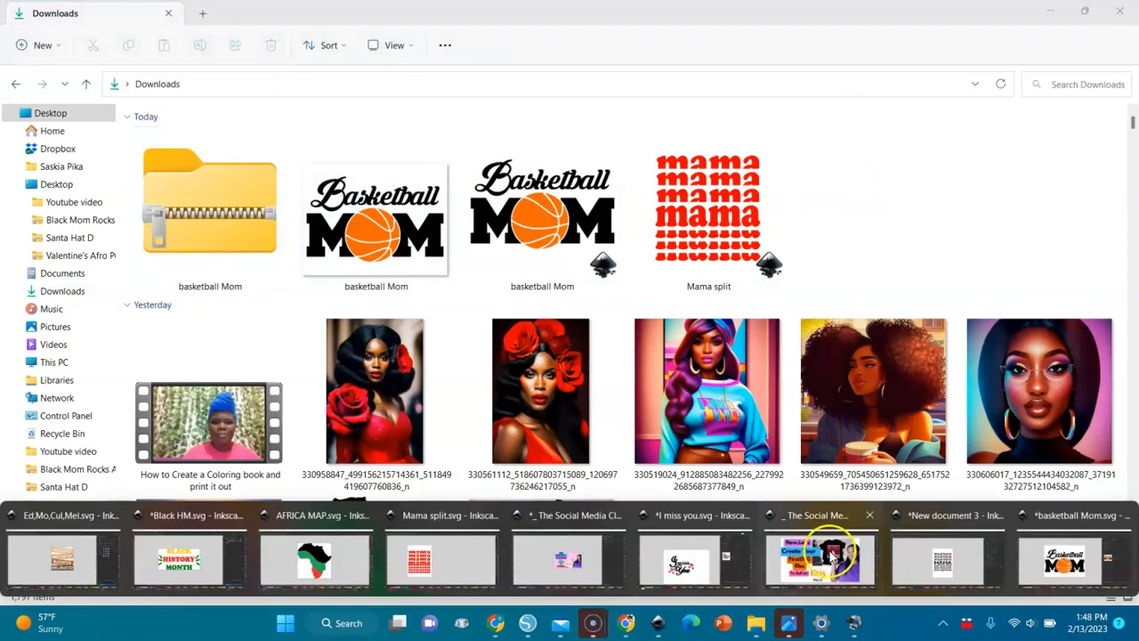
click(1048, 567)
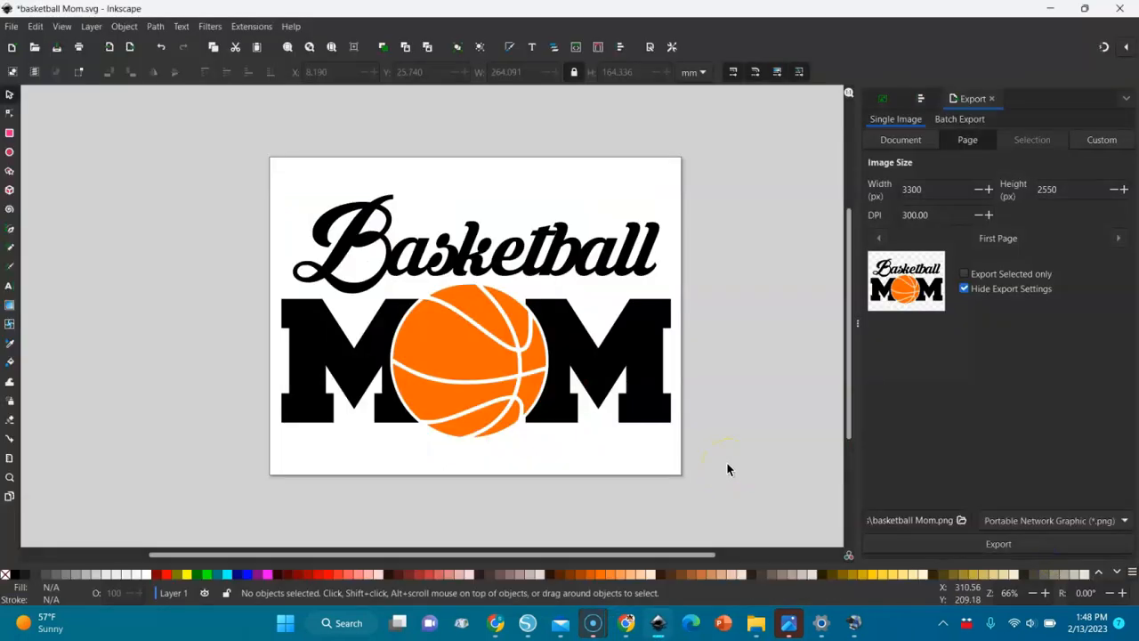